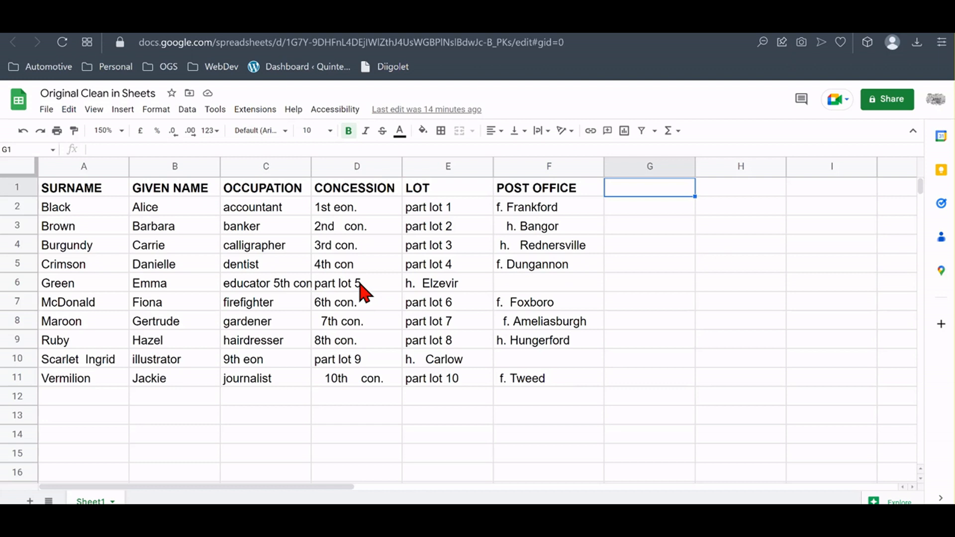
Move the lot and post office entries in D6:E6 one column over to E6:F6
{"action": "left_click_drag", "start_coordinate": [357, 290], "coordinate": [428, 294]}
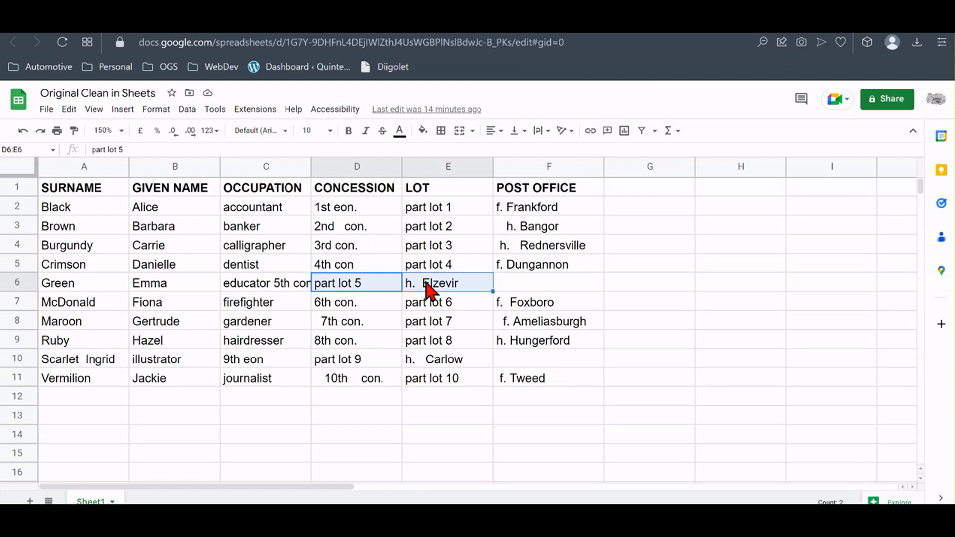
{"action": "key", "text": "ctrl+c"}
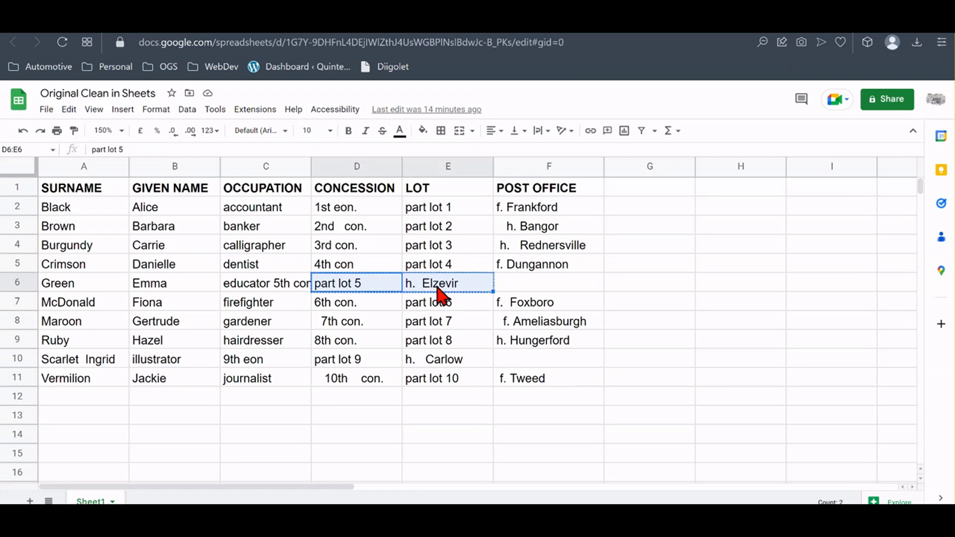
{"action": "left_click", "coordinate": [472, 288]}
{"action": "key", "text": "ctrl+v"}
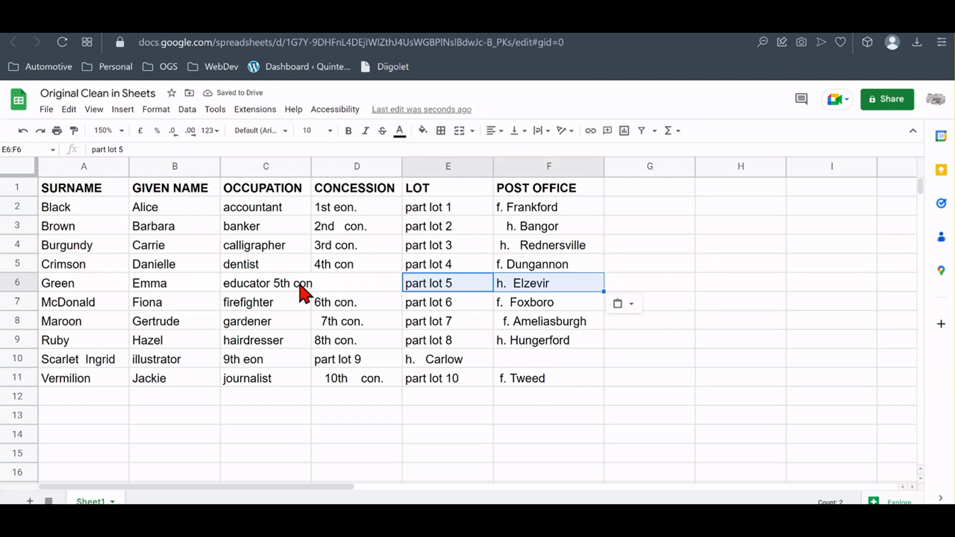
Move the text "5th con" out of occupation cell C6 into the empty concession cell D6
{"action": "left_click", "coordinate": [265, 294]}
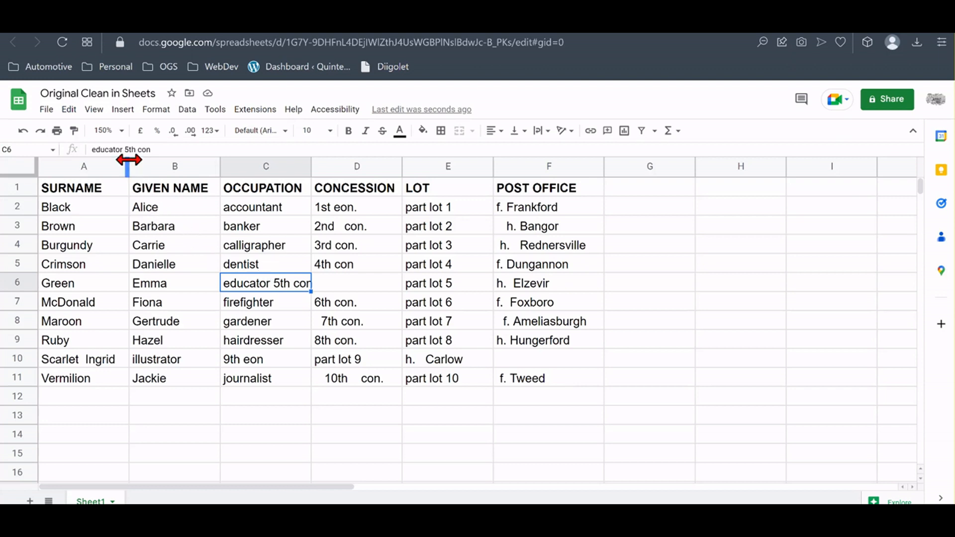
{"action": "left_click_drag", "start_coordinate": [125, 150], "coordinate": [155, 151]}
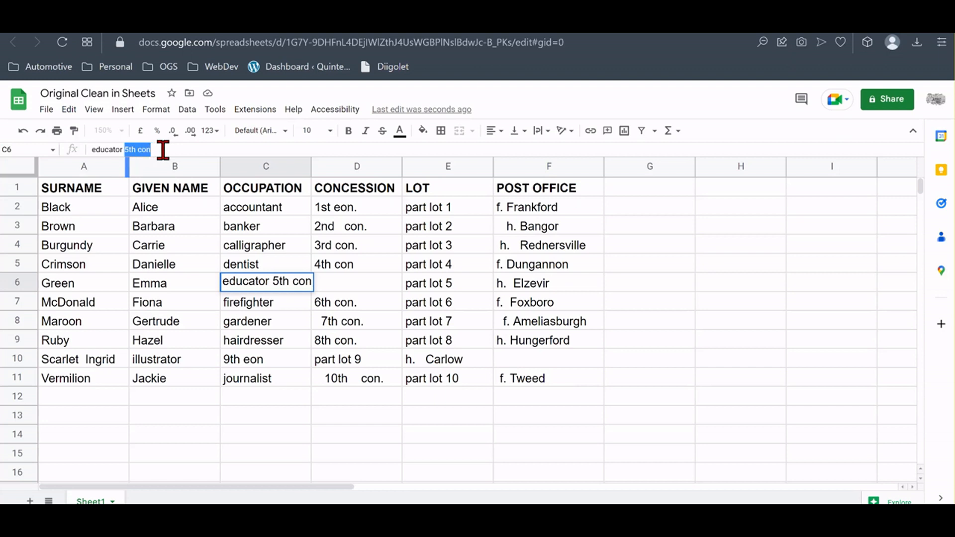
{"action": "key", "text": "ctrl+x"}
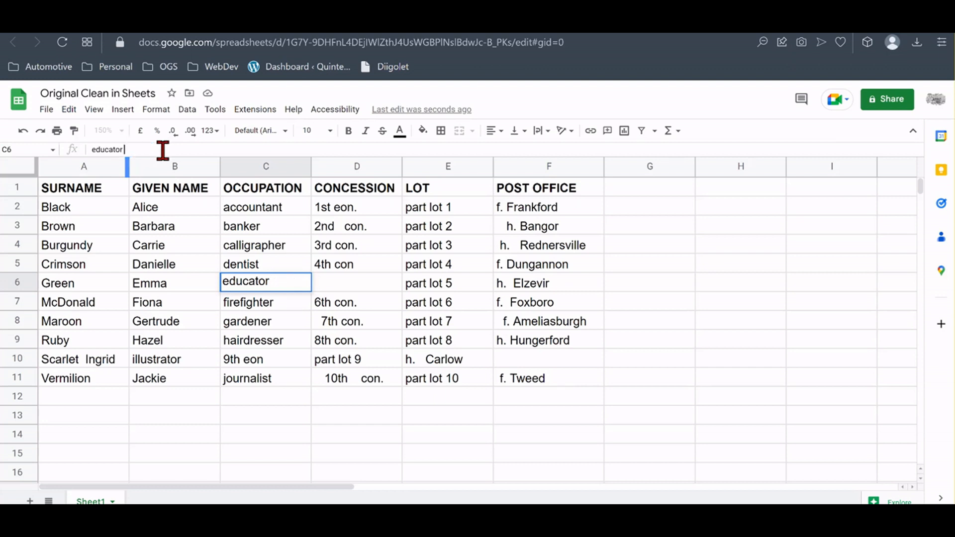
{"action": "left_click", "coordinate": [324, 281]}
{"action": "key", "text": "ctrl+v"}
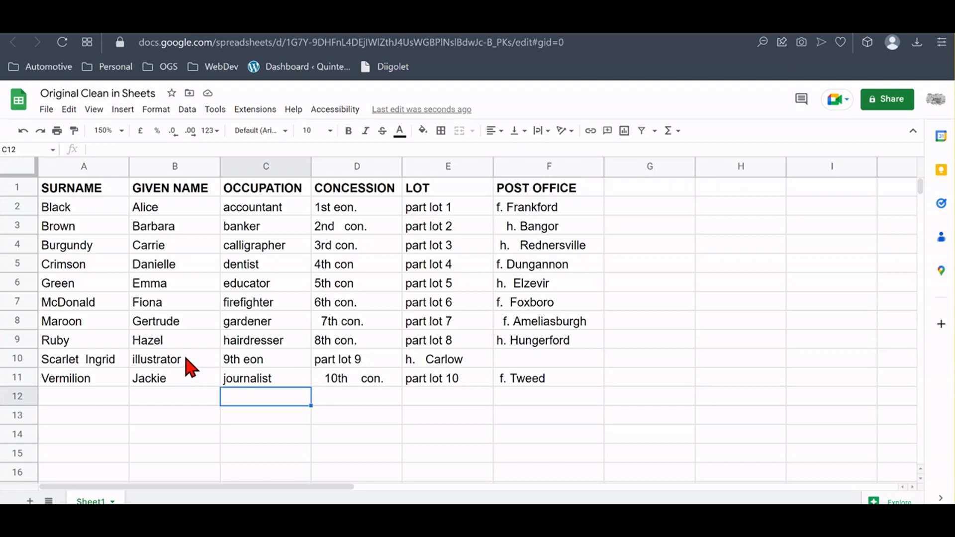
Move the entries in B10:E10 one column over to C10:F10, freeing the given name cell
{"action": "left_click_drag", "start_coordinate": [193, 366], "coordinate": [426, 366]}
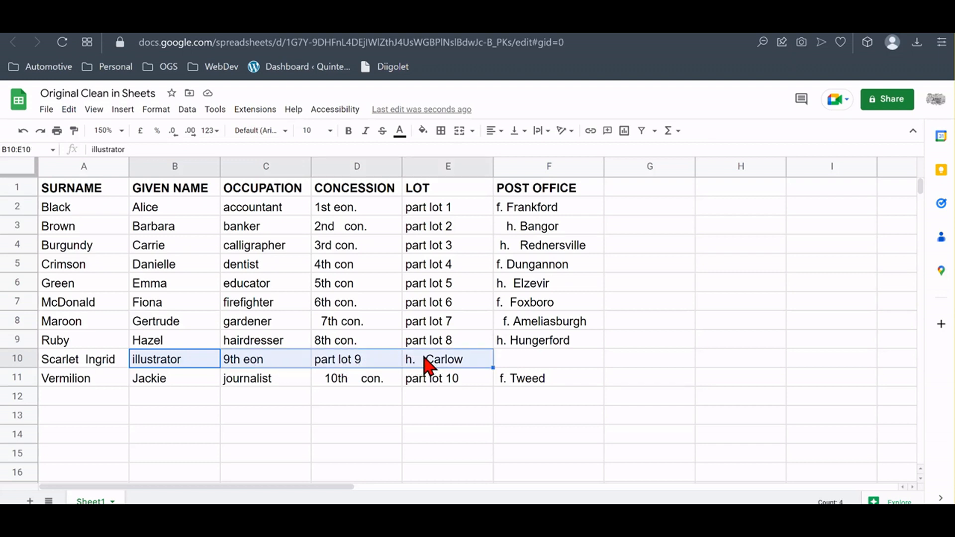
{"action": "key", "text": "ctrl+c"}
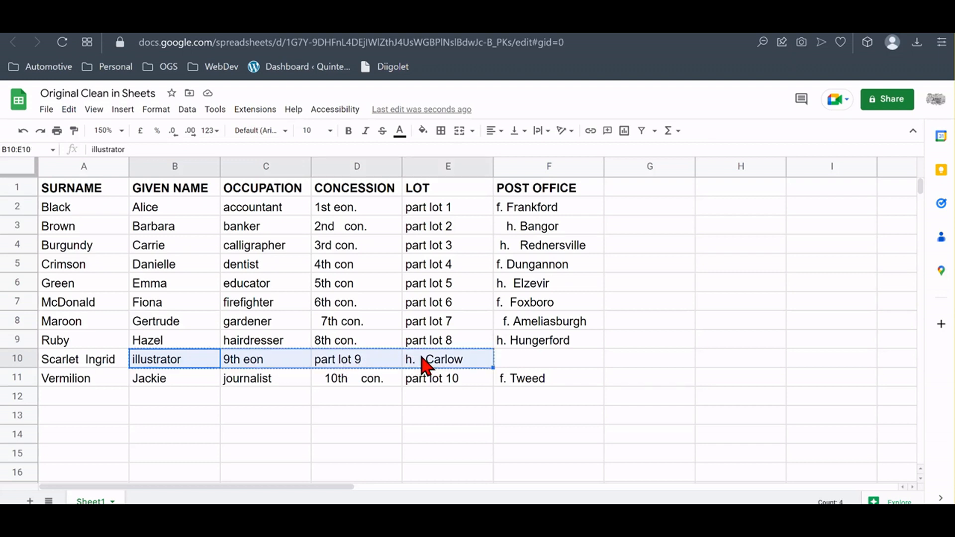
{"action": "left_click", "coordinate": [294, 368]}
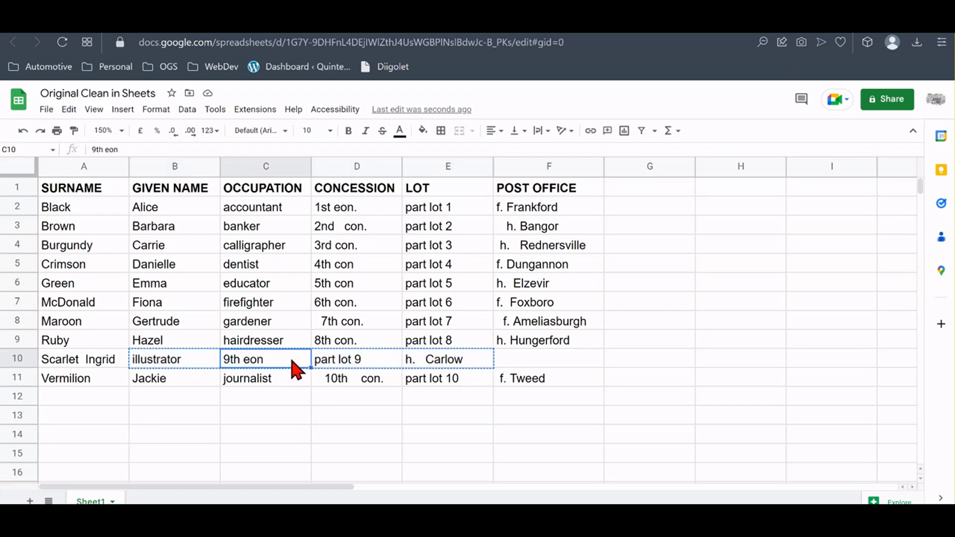
{"action": "key", "text": "ctrl+v"}
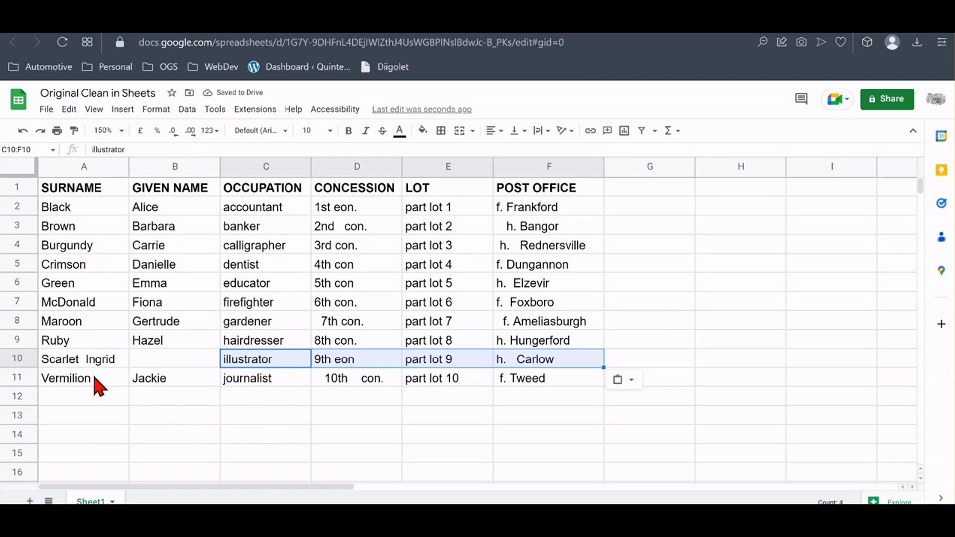
Move the given name out of surname cell A10 into cell B10
{"action": "left_click", "coordinate": [76, 364]}
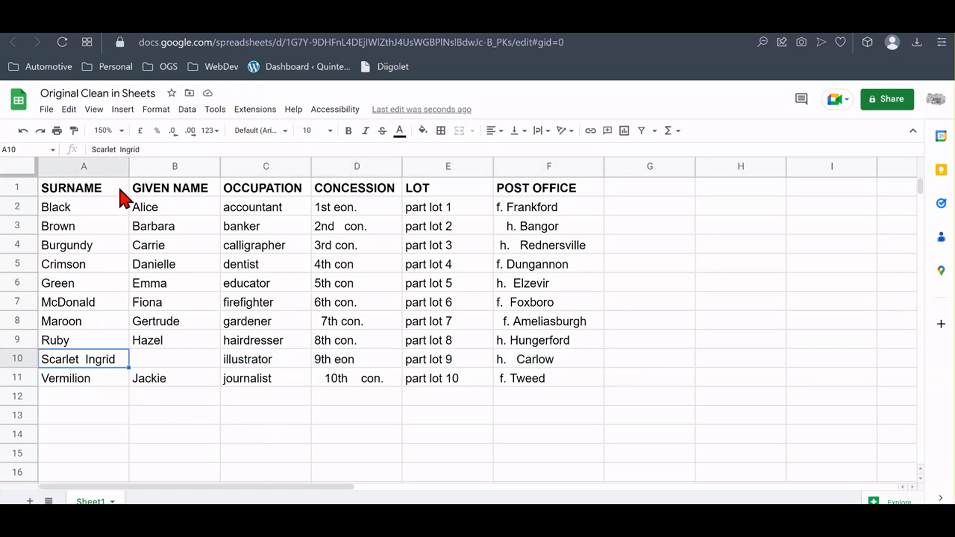
{"action": "left_click_drag", "start_coordinate": [121, 150], "coordinate": [159, 154]}
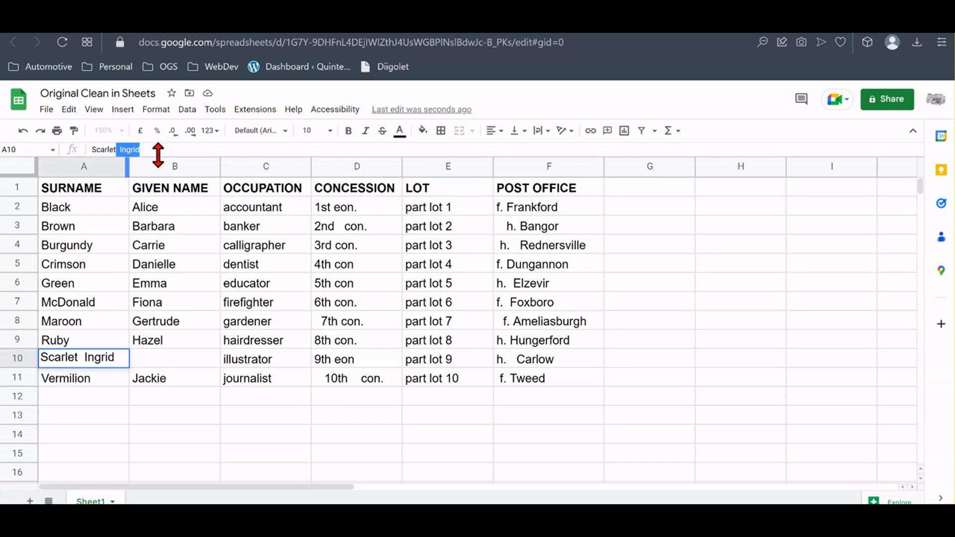
{"action": "key", "text": "ctrl+x"}
{"action": "left_click", "coordinate": [156, 356]}
{"action": "left_click", "coordinate": [155, 355]}
{"action": "key", "text": "ctrl+v"}
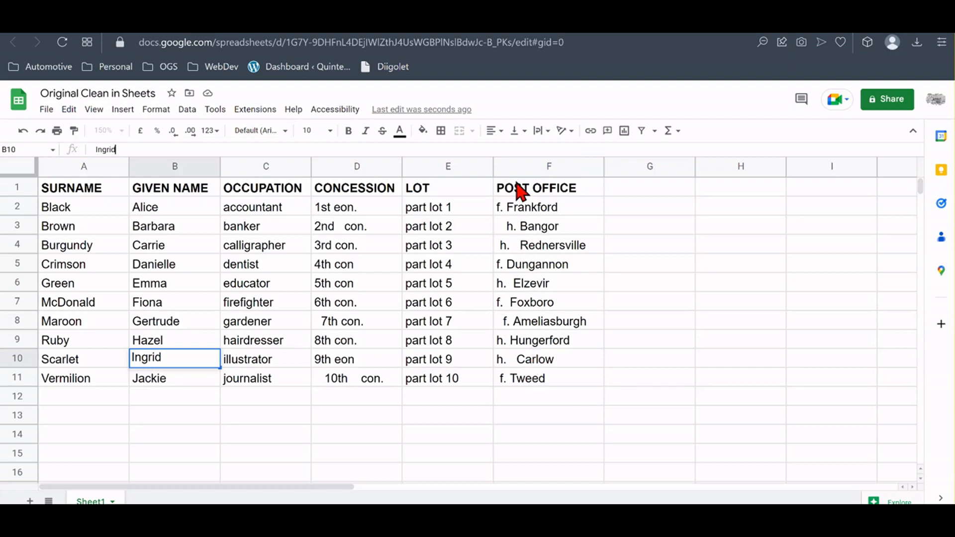
Trim the whitespace in the POST OFFICE column F
{"action": "left_click", "coordinate": [527, 166]}
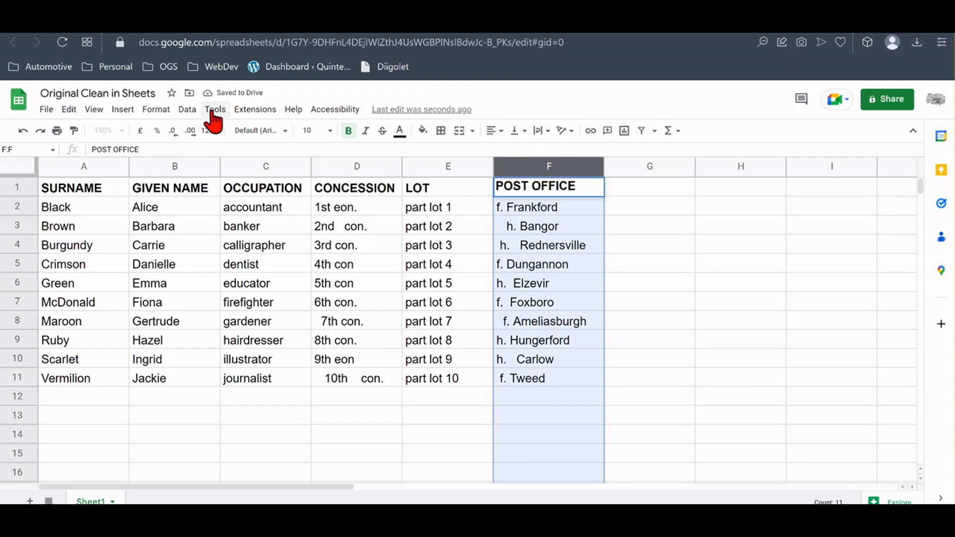
{"action": "left_click", "coordinate": [187, 109]}
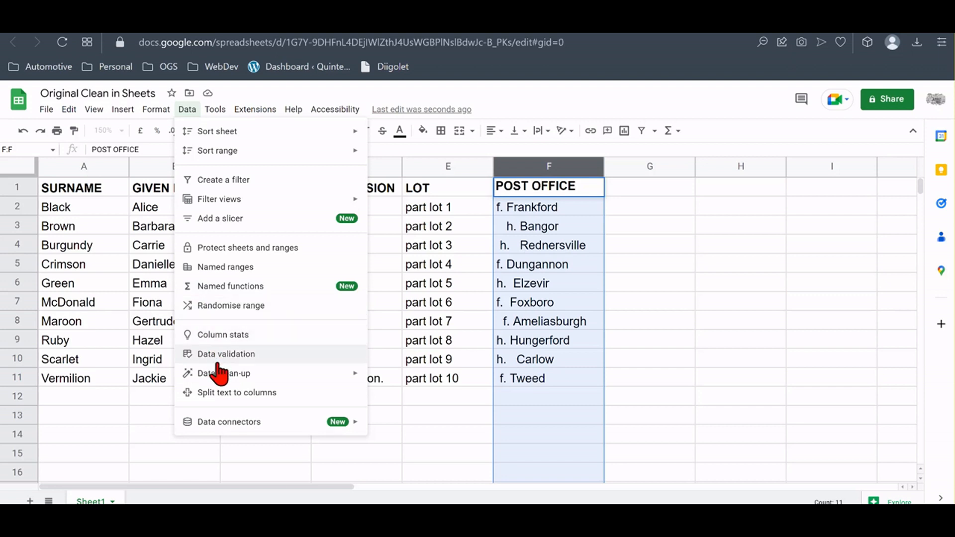
{"action": "mouse_move", "coordinate": [268, 377]}
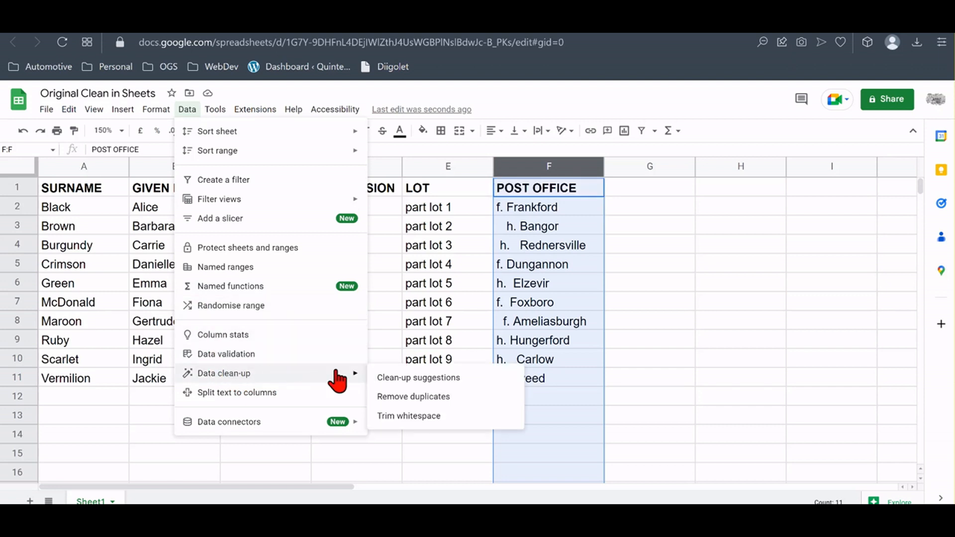
{"action": "left_click", "coordinate": [418, 416]}
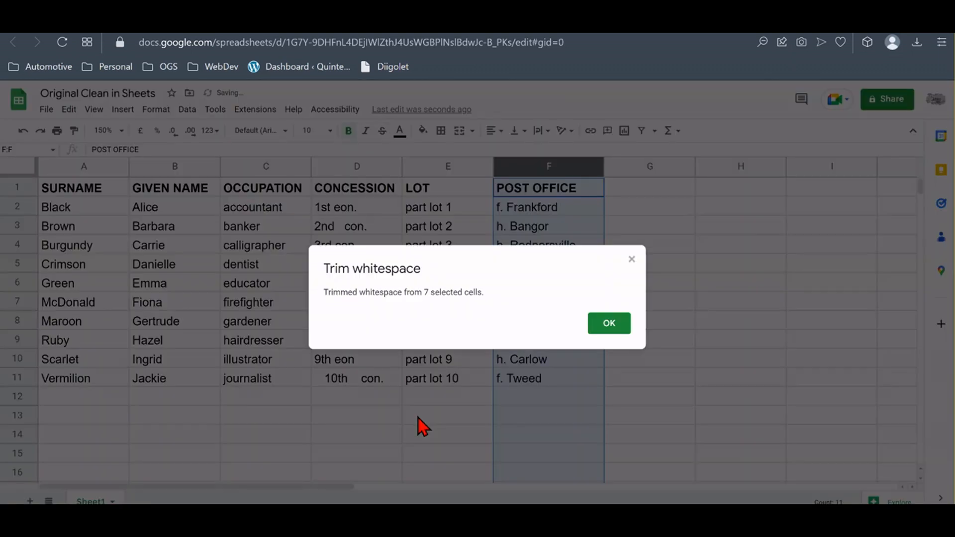
{"action": "left_click", "coordinate": [603, 328]}
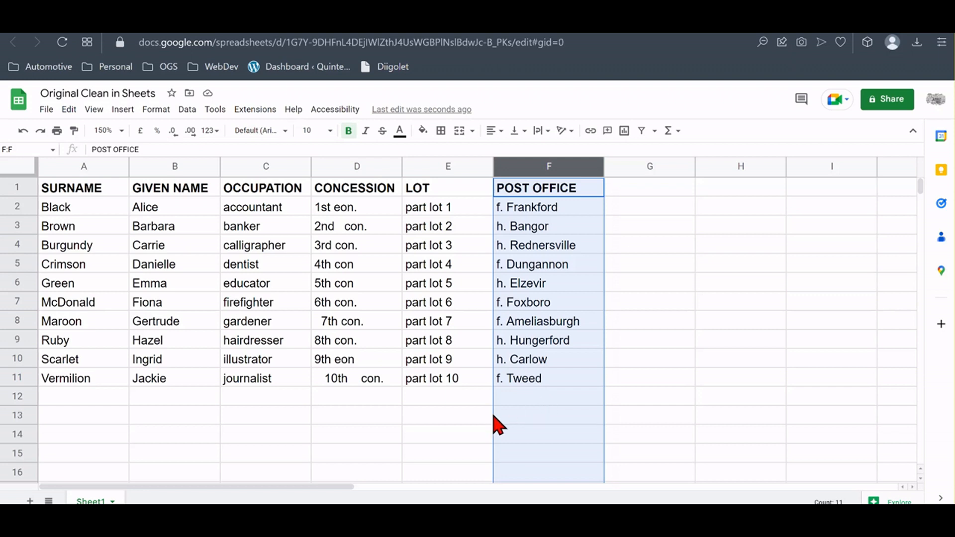
Undo the whitespace trim on the POST OFFICE column
{"action": "left_click", "coordinate": [436, 404]}
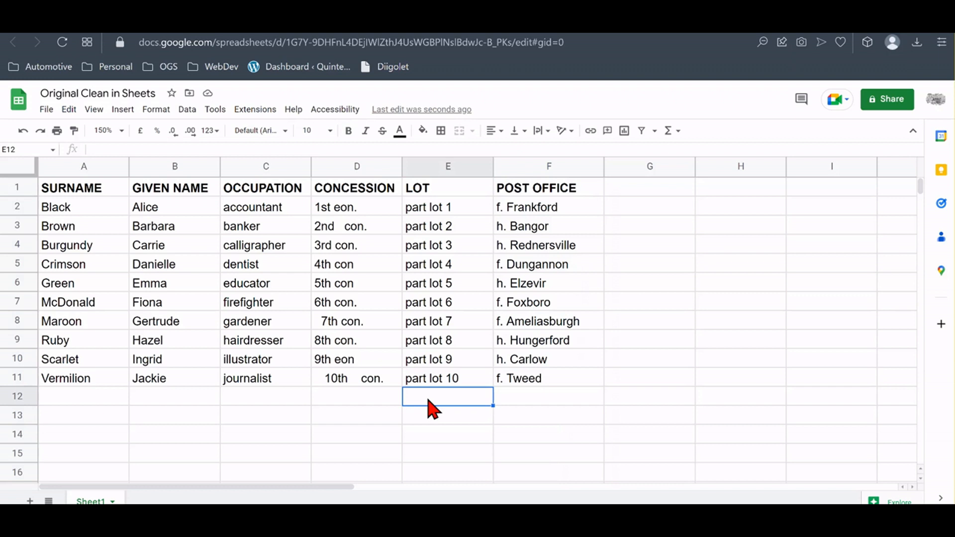
{"action": "key", "text": "ctrl+z"}
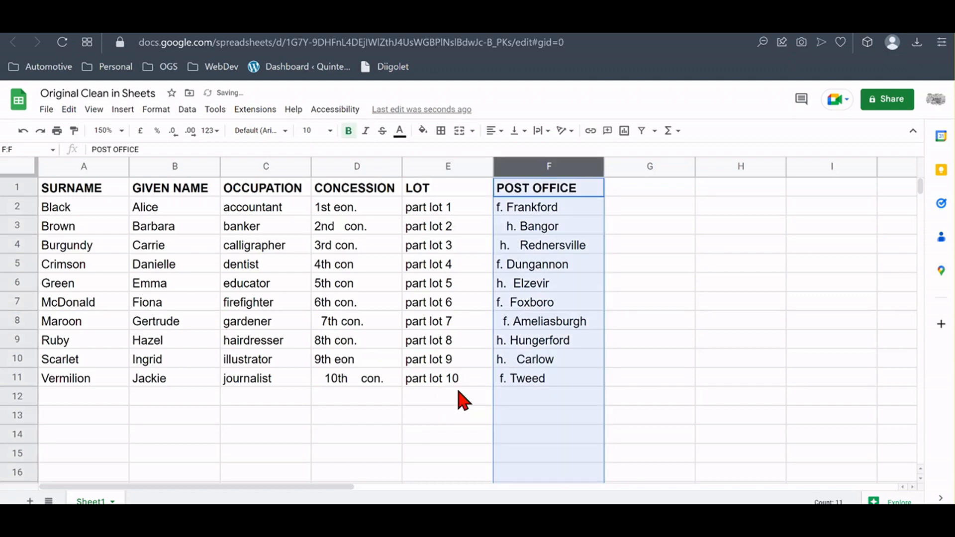
{"action": "left_click", "coordinate": [458, 393]}
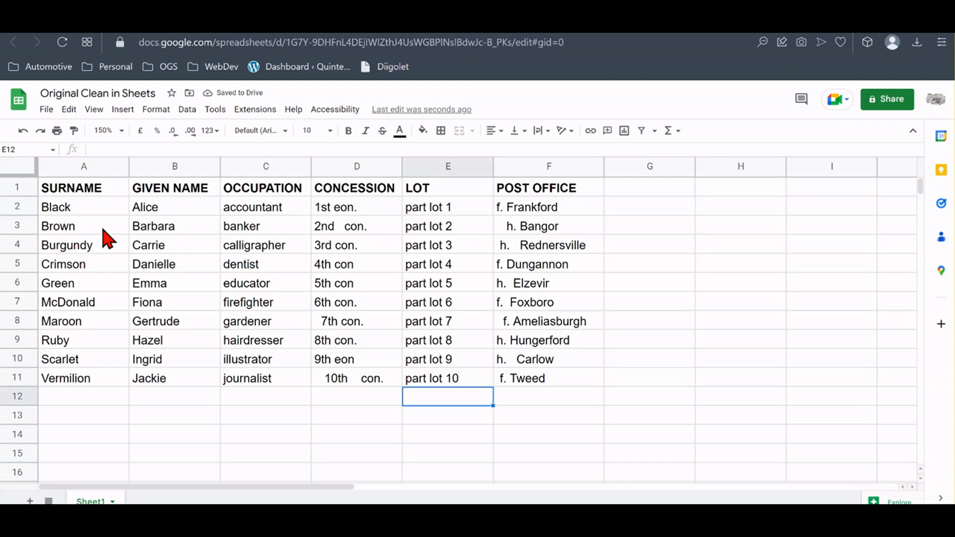
Trim the whitespace in all data columns A through F at once
{"action": "left_click", "coordinate": [83, 165]}
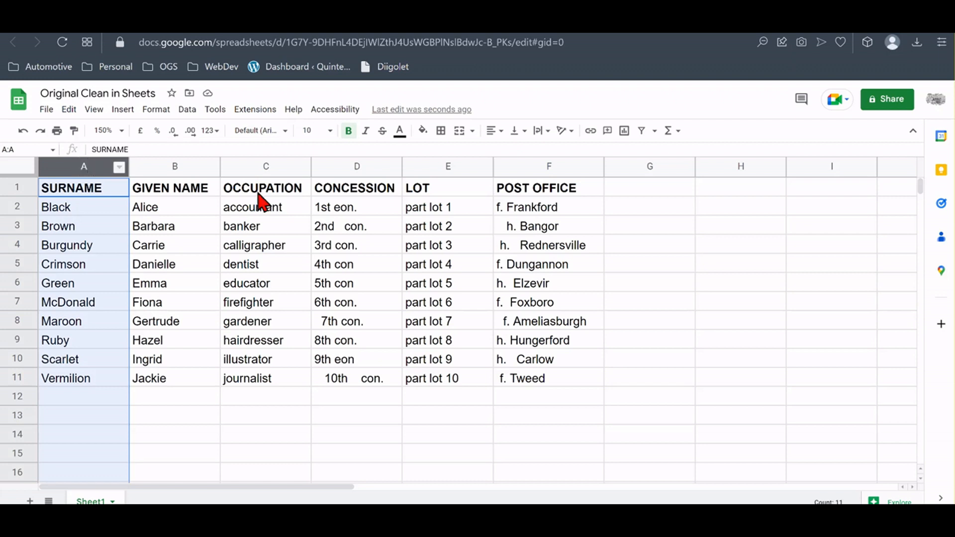
{"action": "left_click", "coordinate": [521, 166], "text": "shift"}
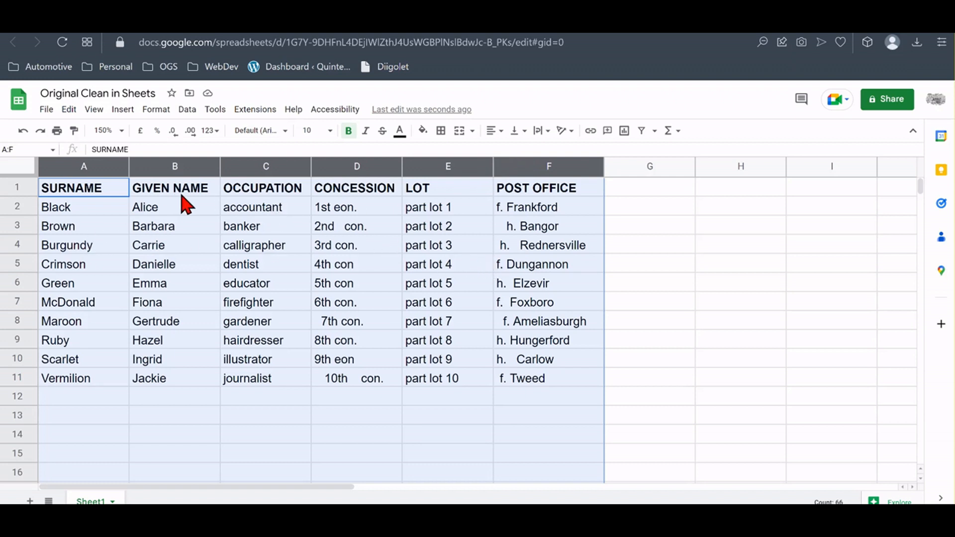
{"action": "left_click", "coordinate": [187, 110]}
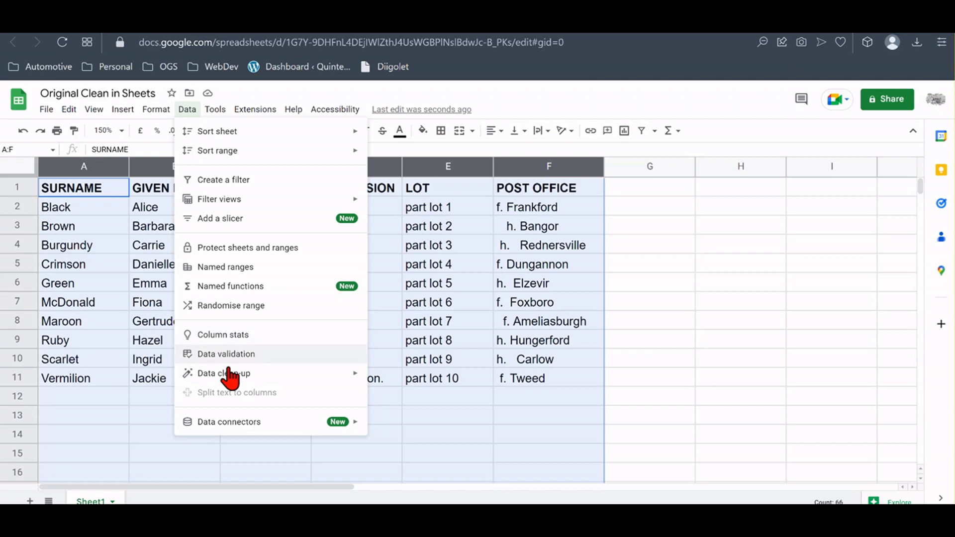
{"action": "mouse_move", "coordinate": [230, 386]}
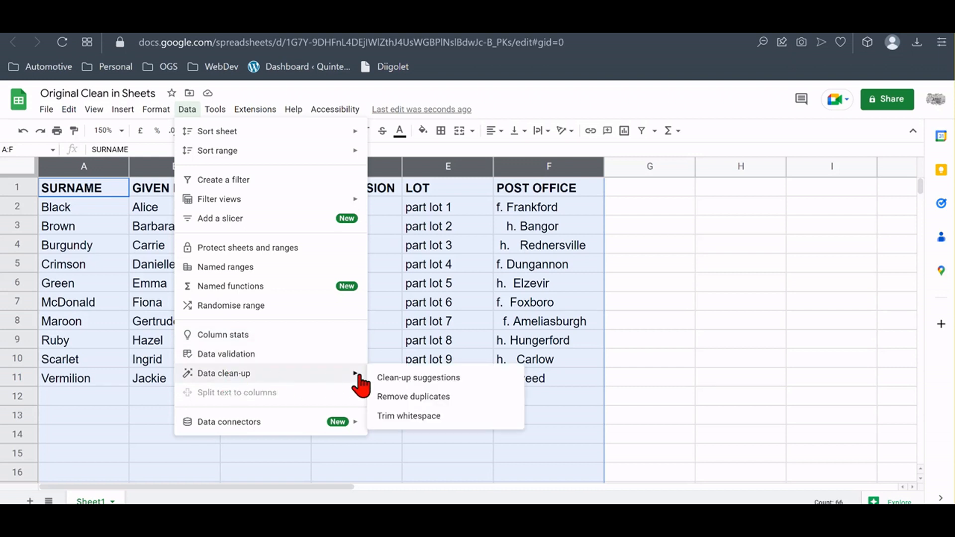
{"action": "left_click", "coordinate": [401, 418]}
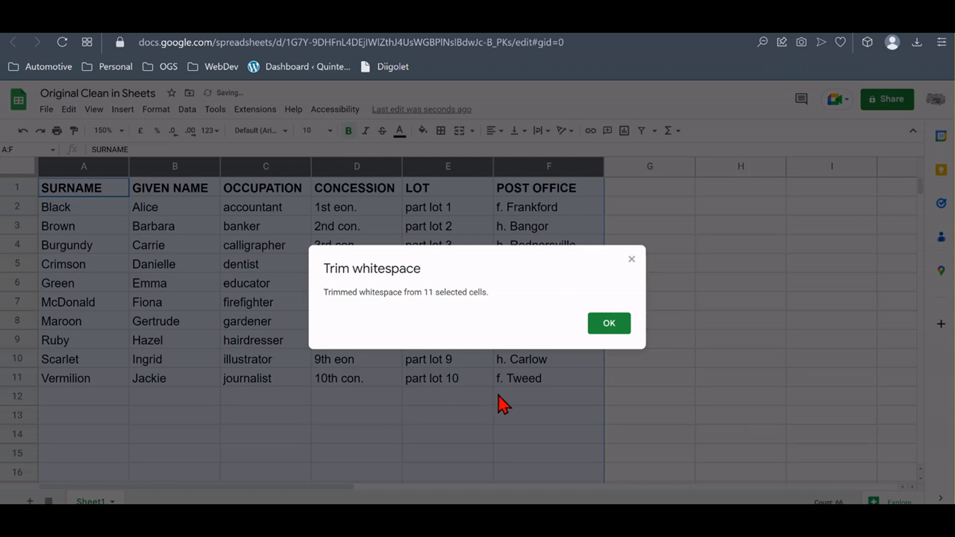
{"action": "left_click", "coordinate": [607, 326]}
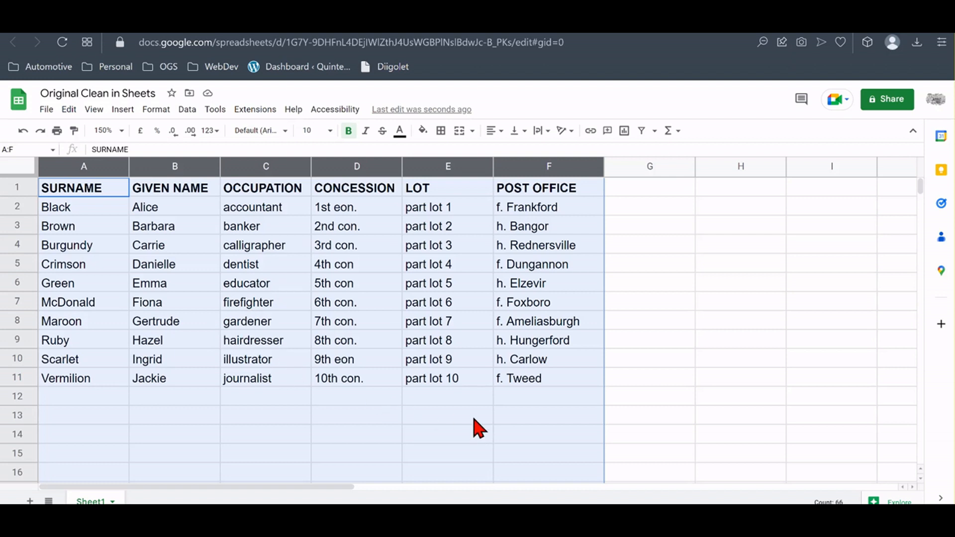
{"action": "left_click", "coordinate": [522, 438]}
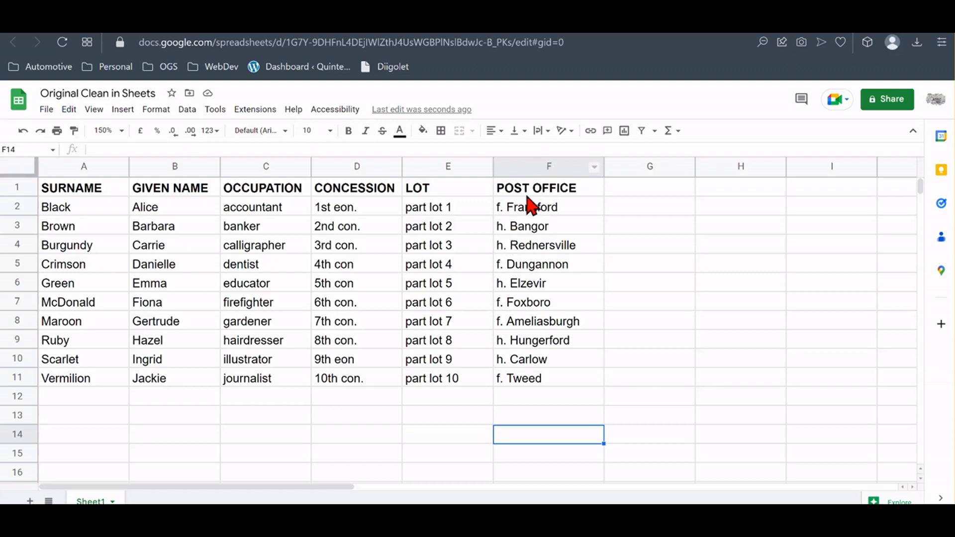
Insert one empty column to the left of the POST OFFICE column
{"action": "left_click", "coordinate": [558, 168]}
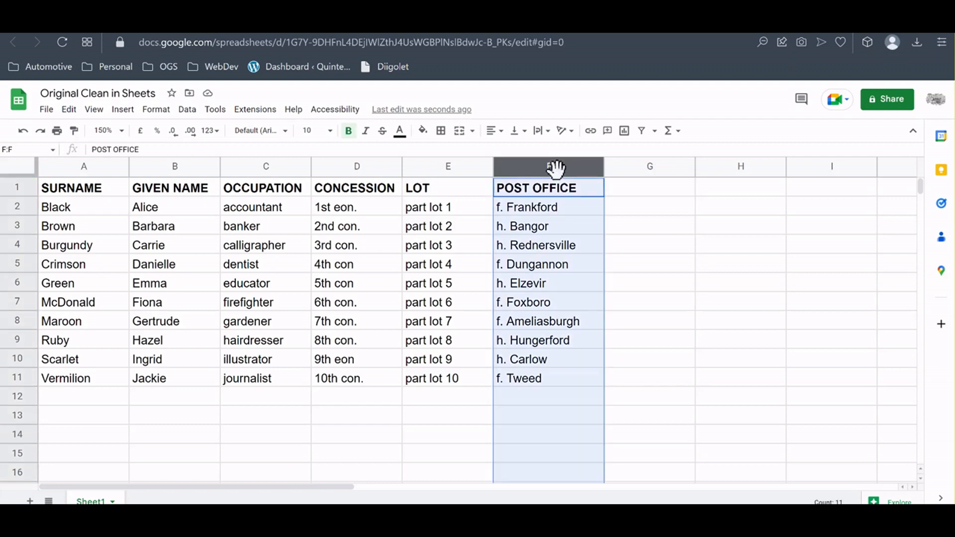
{"action": "right_click", "coordinate": [547, 245]}
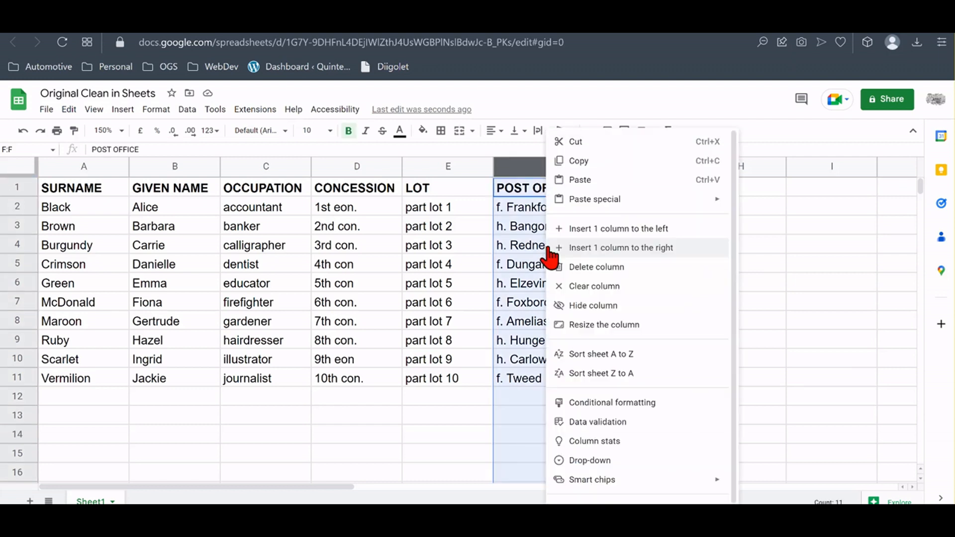
{"action": "left_click", "coordinate": [607, 233]}
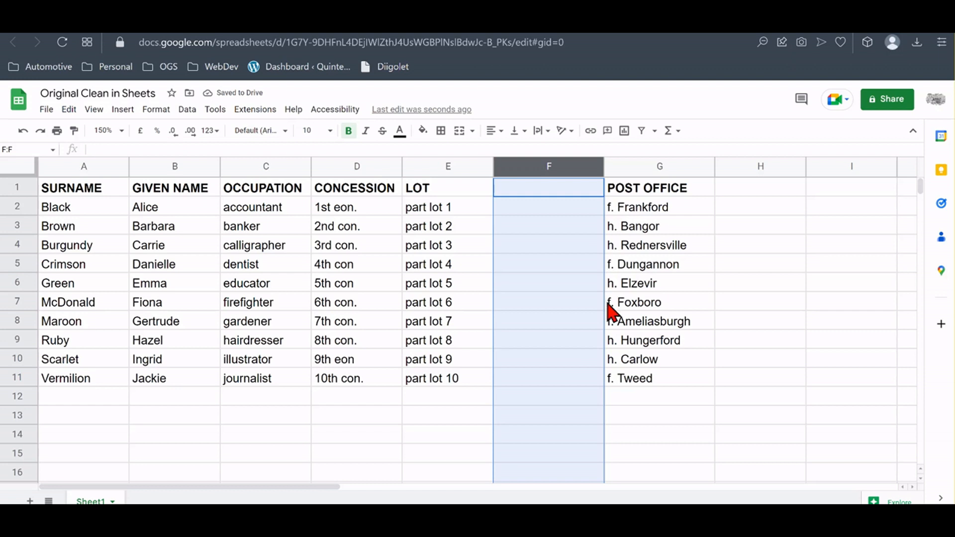
Enter =left(g1,2) in F1 and accept the suggested auto-fill of the formula down to F11
{"action": "left_click", "coordinate": [509, 191]}
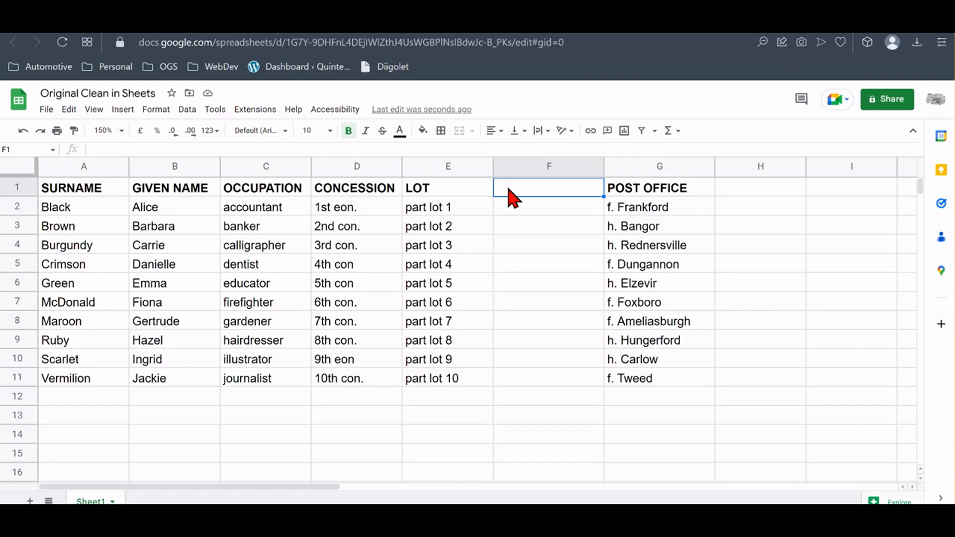
{"action": "type", "text": "=lef"}
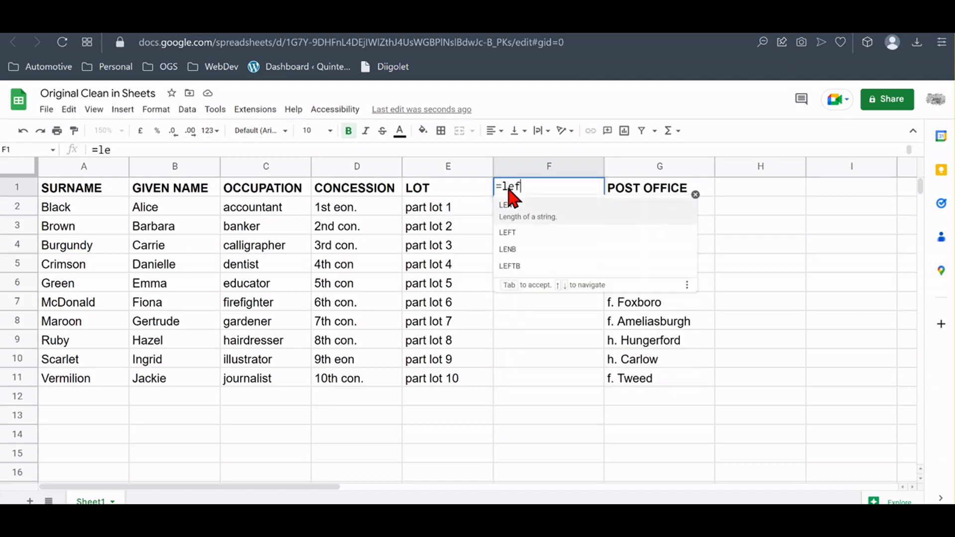
{"action": "type", "text": "t("}
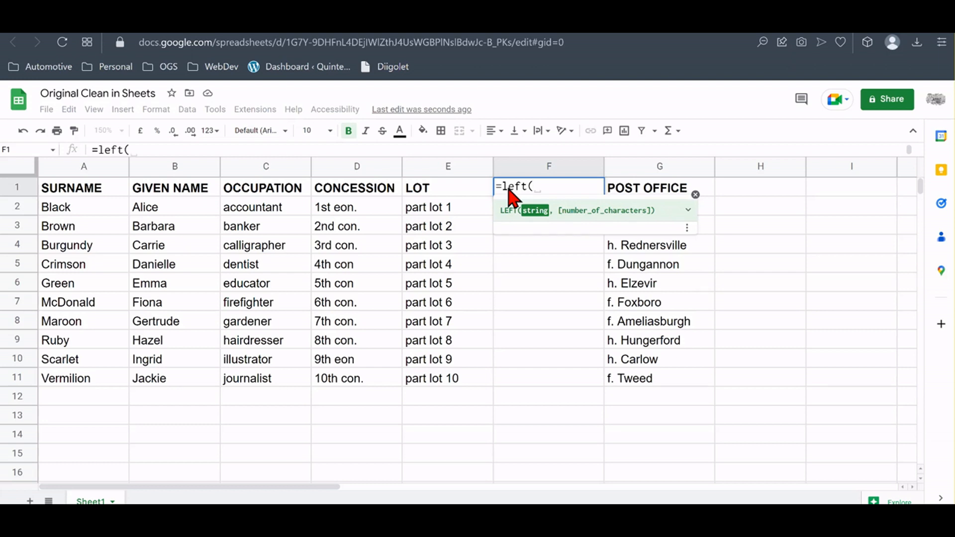
{"action": "type", "text": "g1,"}
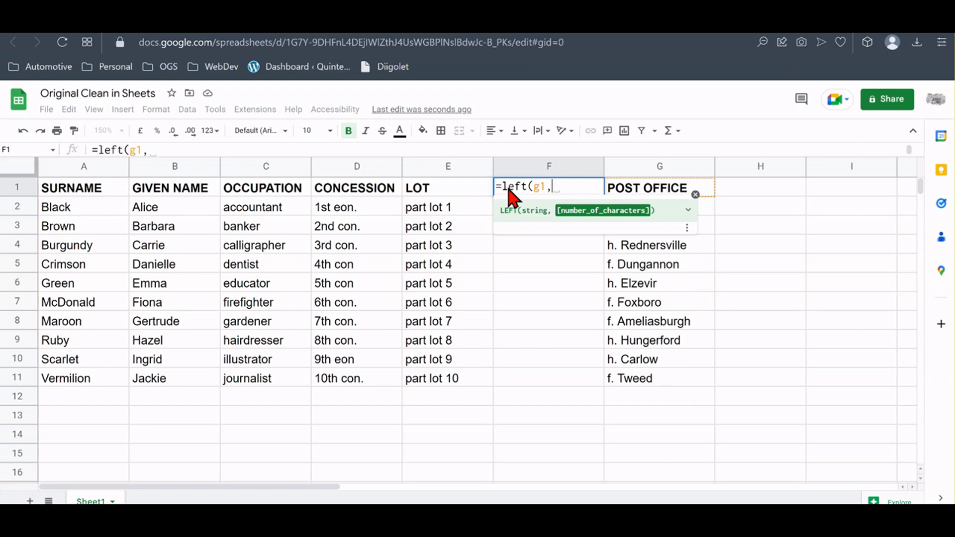
{"action": "type", "text": "2"}
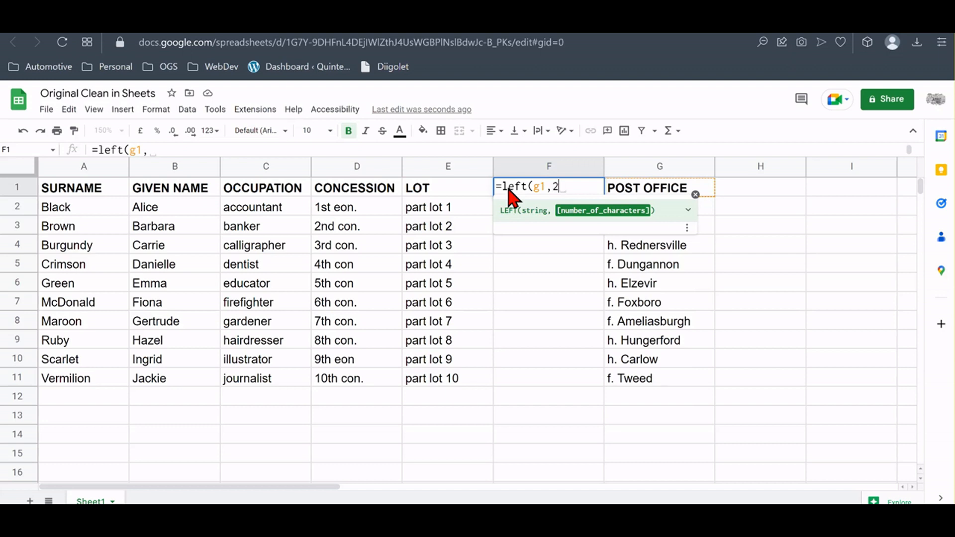
{"action": "type", "text": ")"}
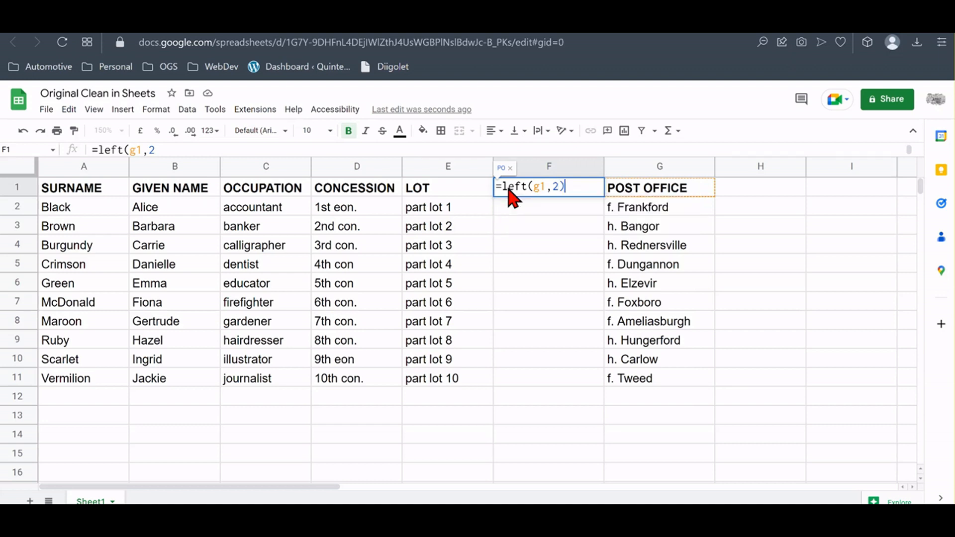
{"action": "key", "text": "Return"}
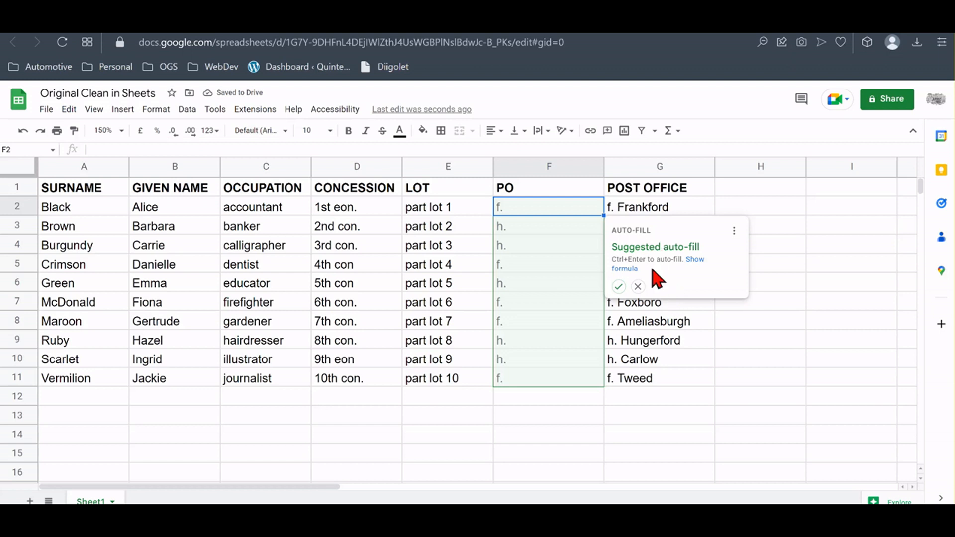
{"action": "left_click", "coordinate": [637, 287]}
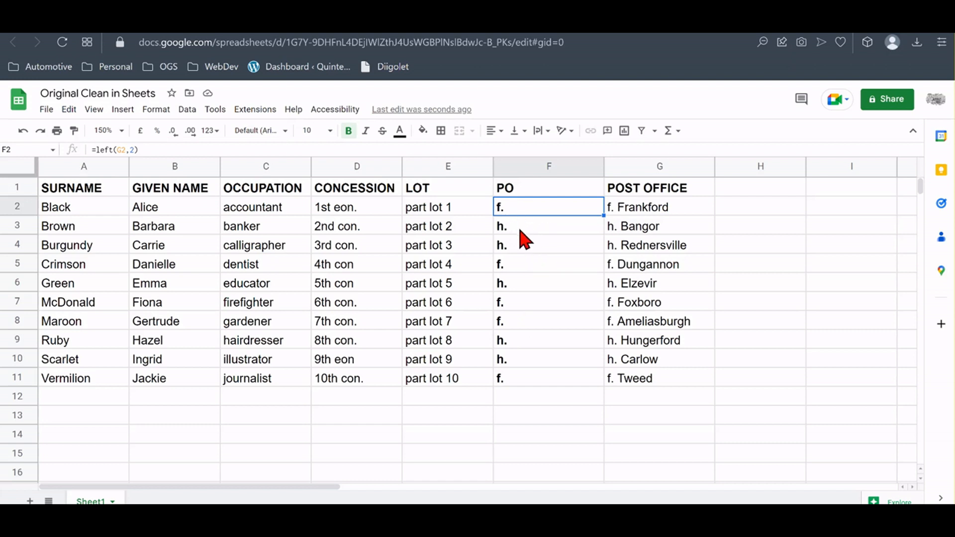
Inspect the LEFT formulas behind several cells of column F, including the header and the first data rows
{"action": "left_click", "coordinate": [520, 230]}
{"action": "left_click", "coordinate": [522, 247]}
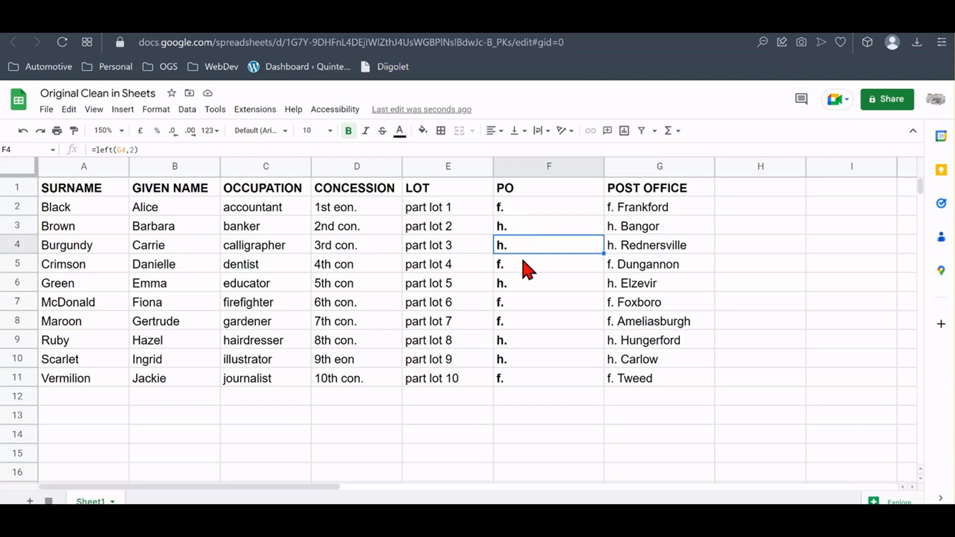
{"action": "left_click", "coordinate": [527, 269]}
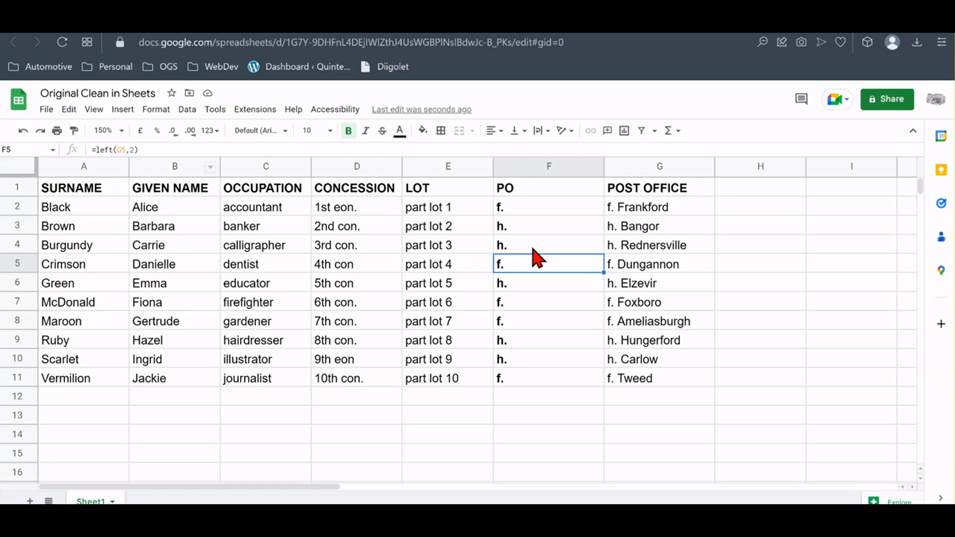
{"action": "left_click", "coordinate": [536, 186]}
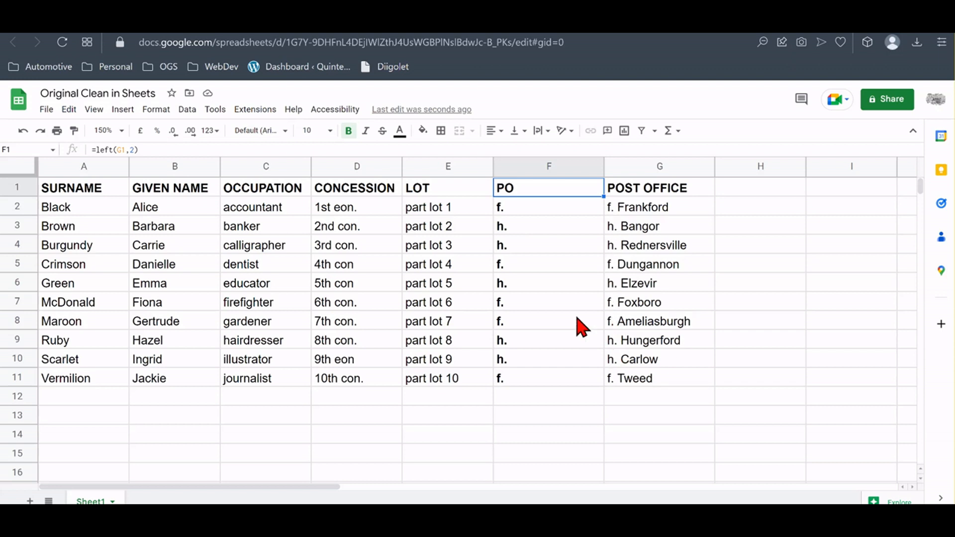
{"action": "left_click", "coordinate": [536, 209]}
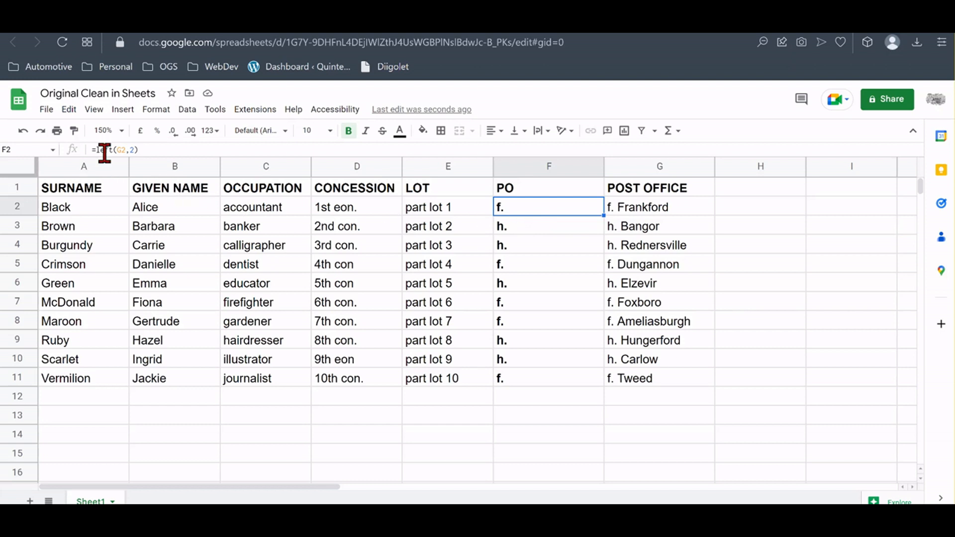
Insert one empty column to the left of the PO formula column
{"action": "left_click", "coordinate": [533, 170]}
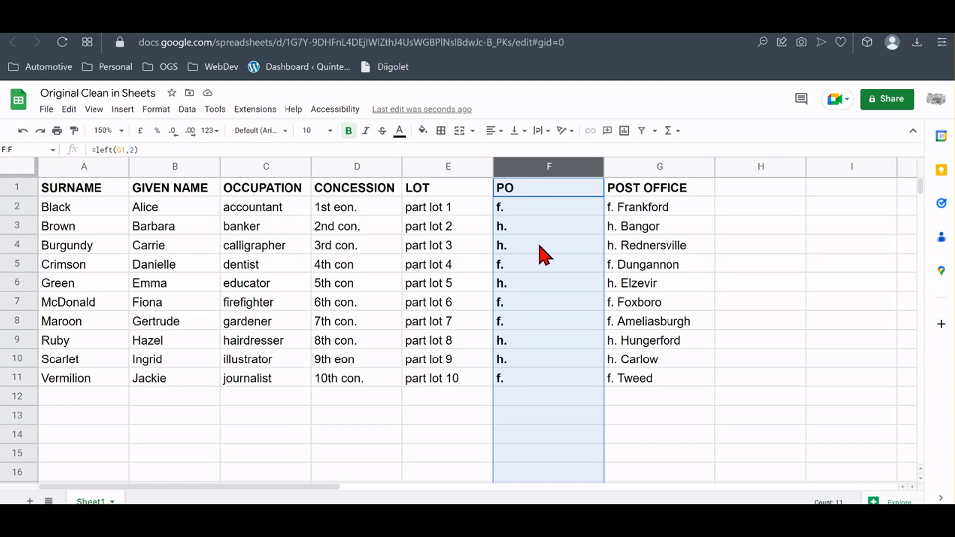
{"action": "key", "text": "ctrl+c"}
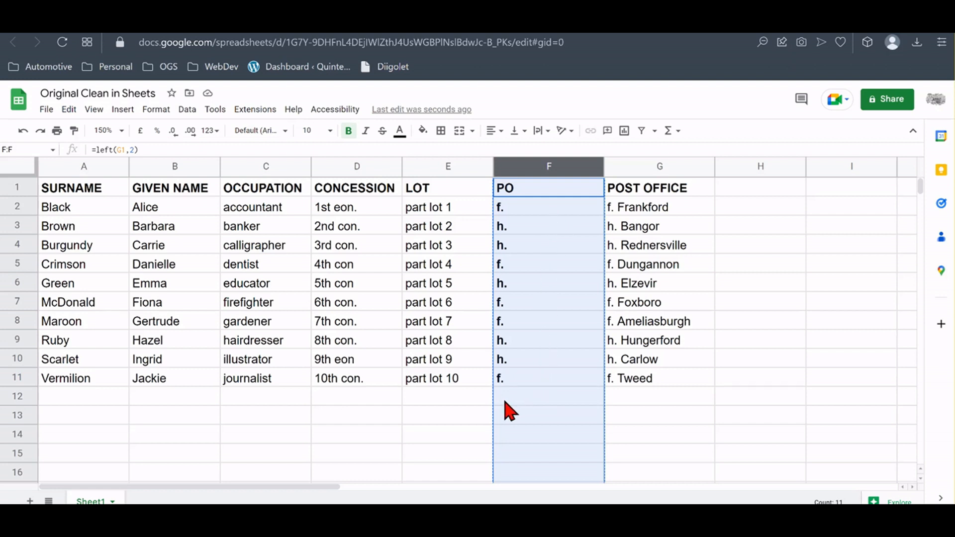
{"action": "right_click", "coordinate": [541, 230]}
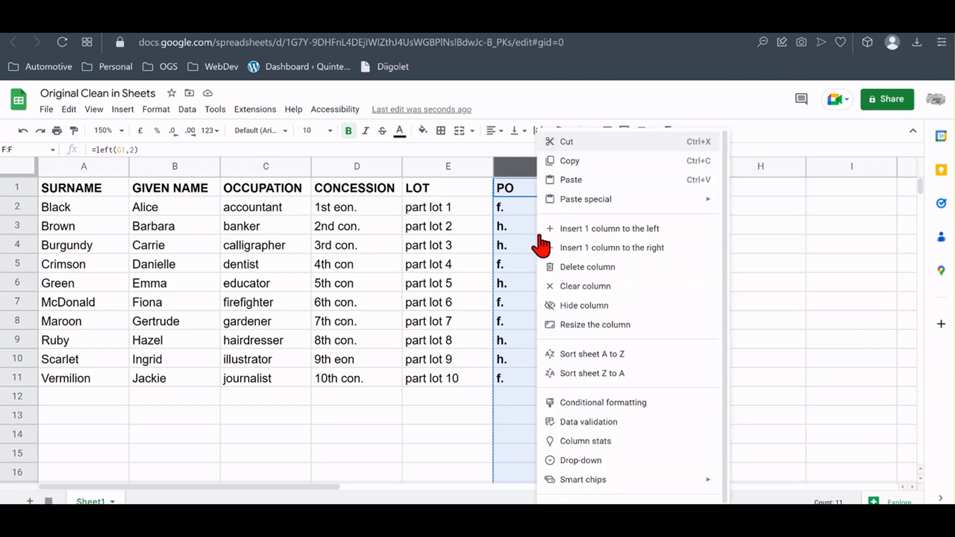
{"action": "mouse_move", "coordinate": [573, 204]}
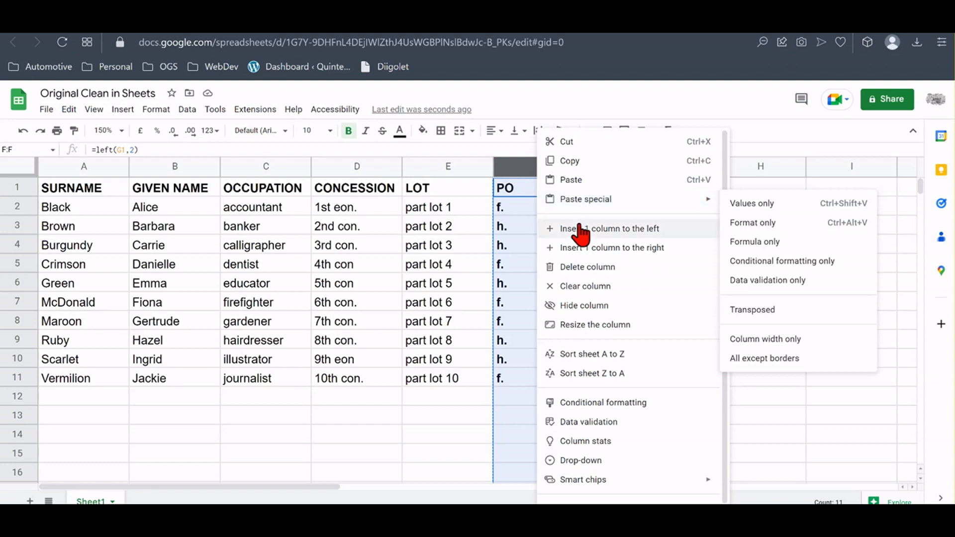
{"action": "left_click", "coordinate": [578, 227]}
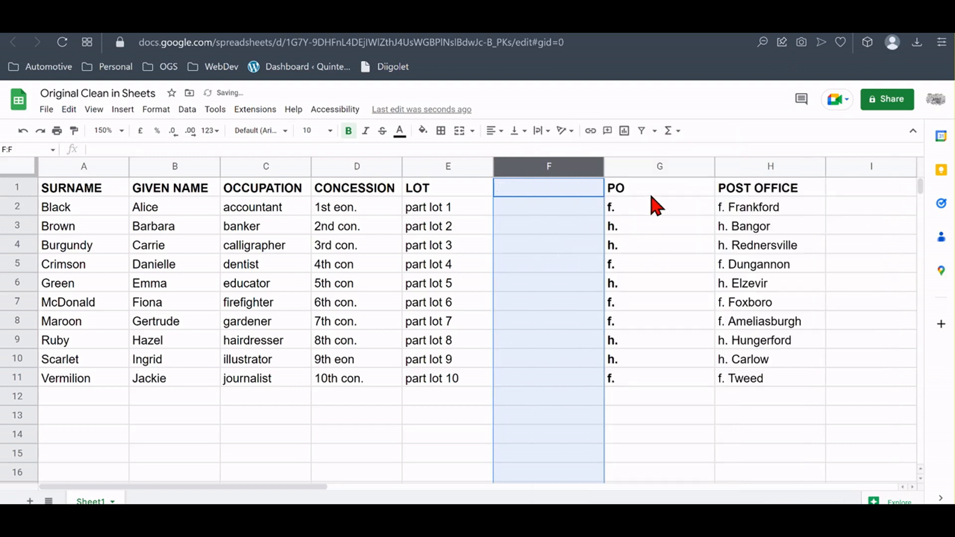
Copy formula column G, paste it as values only starting at F1, and compare G2 with F2
{"action": "left_click", "coordinate": [667, 169]}
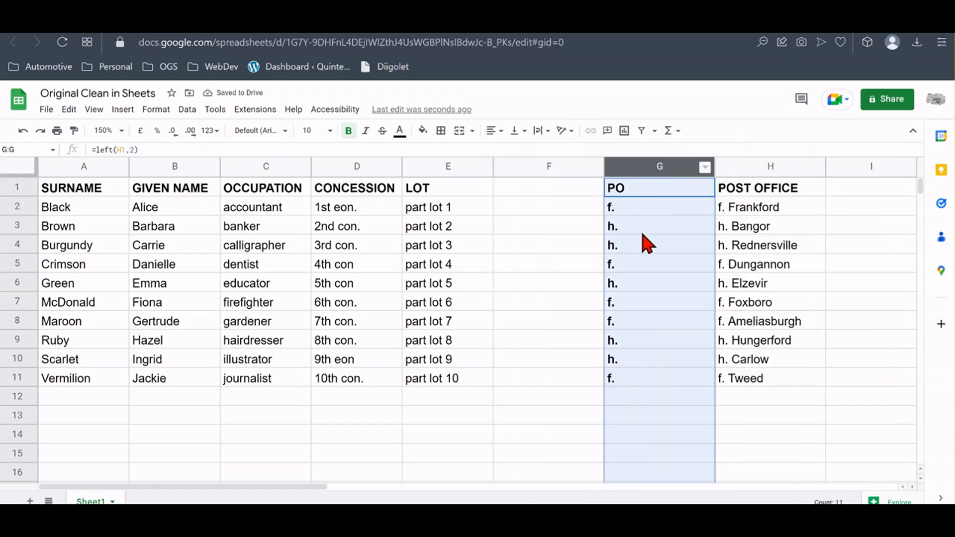
{"action": "key", "text": "ctrl+c"}
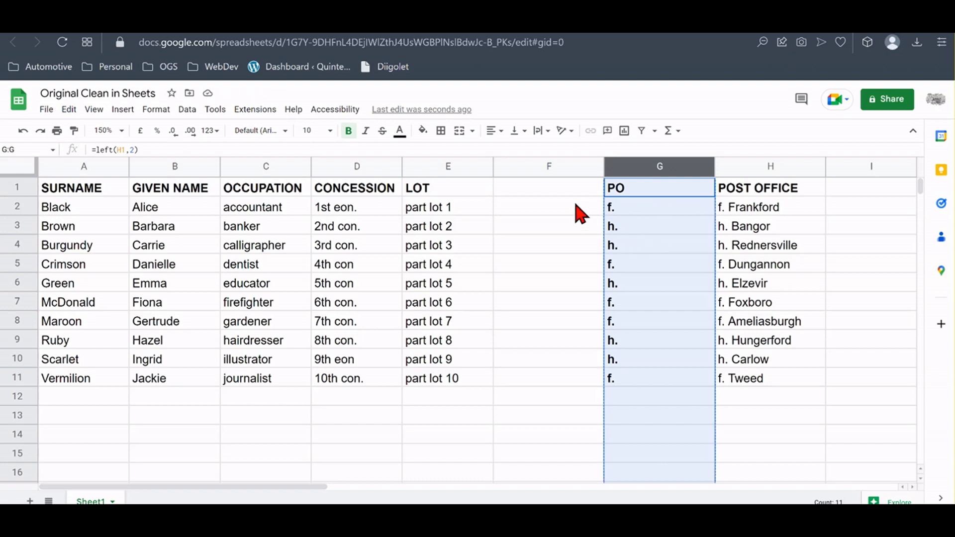
{"action": "left_click", "coordinate": [550, 188]}
{"action": "right_click", "coordinate": [553, 192]}
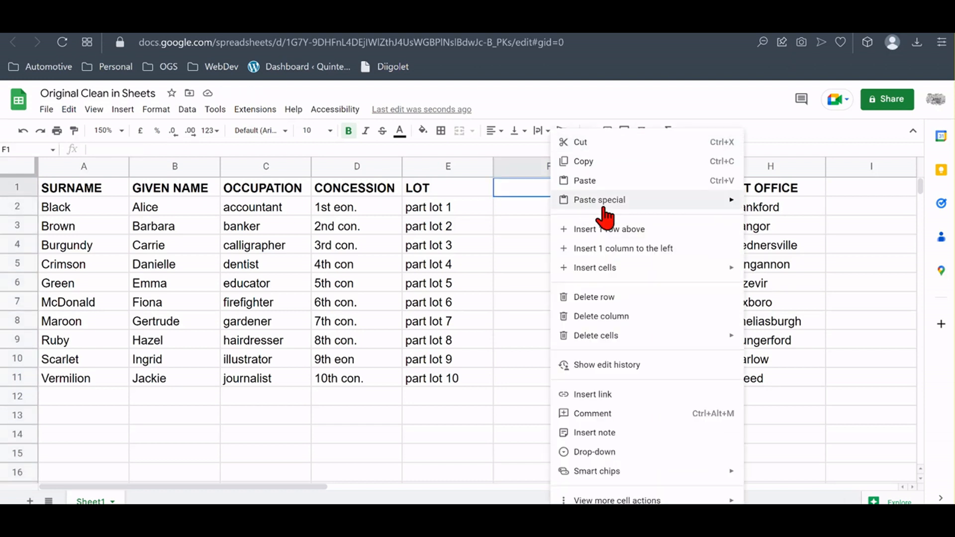
{"action": "mouse_move", "coordinate": [732, 206]}
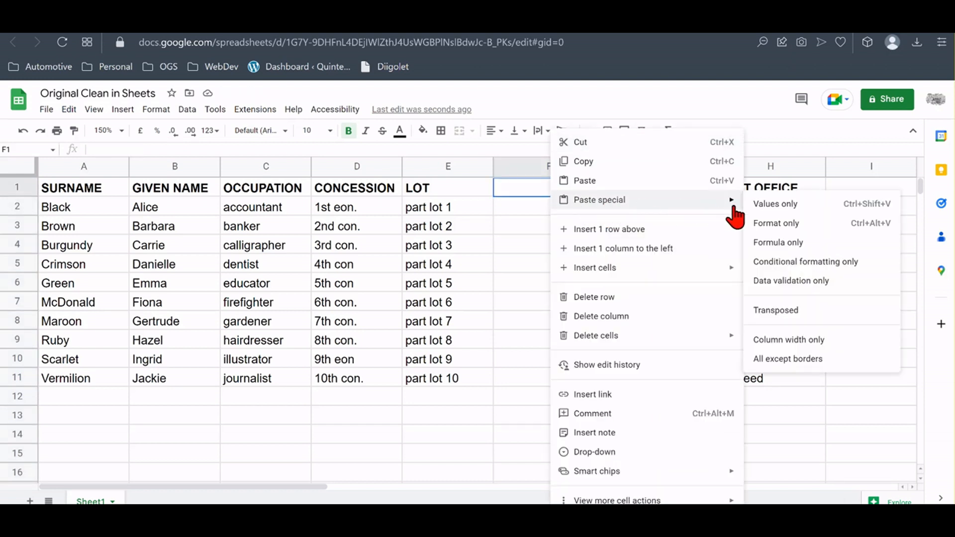
{"action": "left_click", "coordinate": [776, 205]}
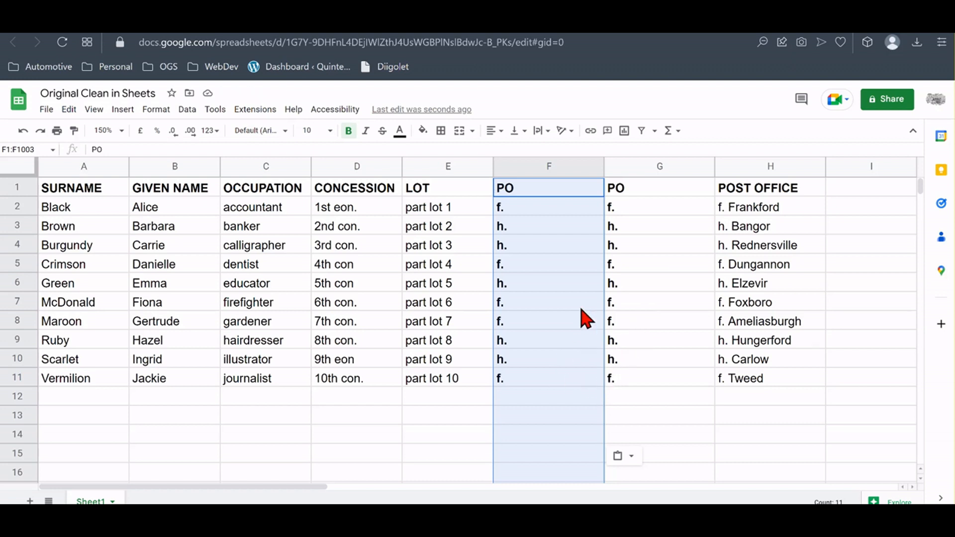
{"action": "left_click", "coordinate": [619, 209]}
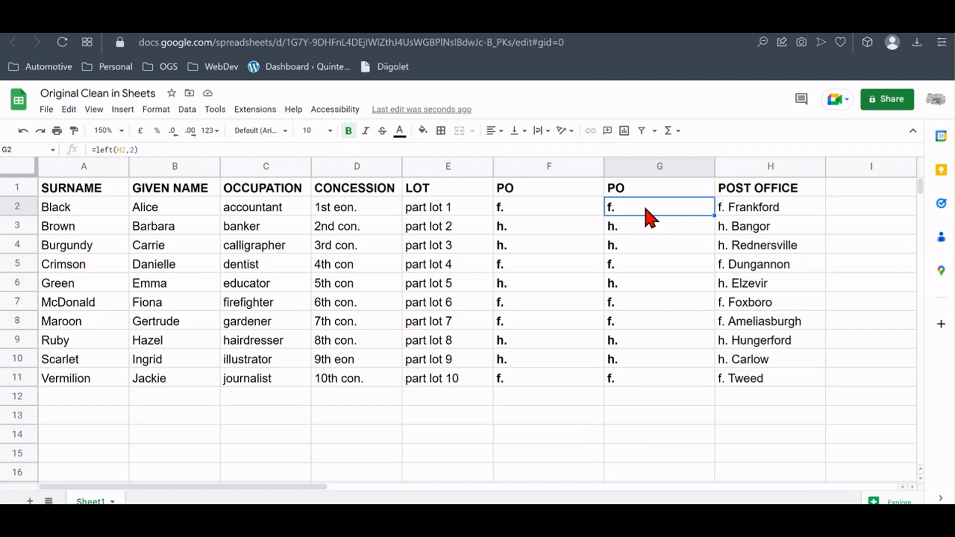
{"action": "left_click", "coordinate": [543, 219]}
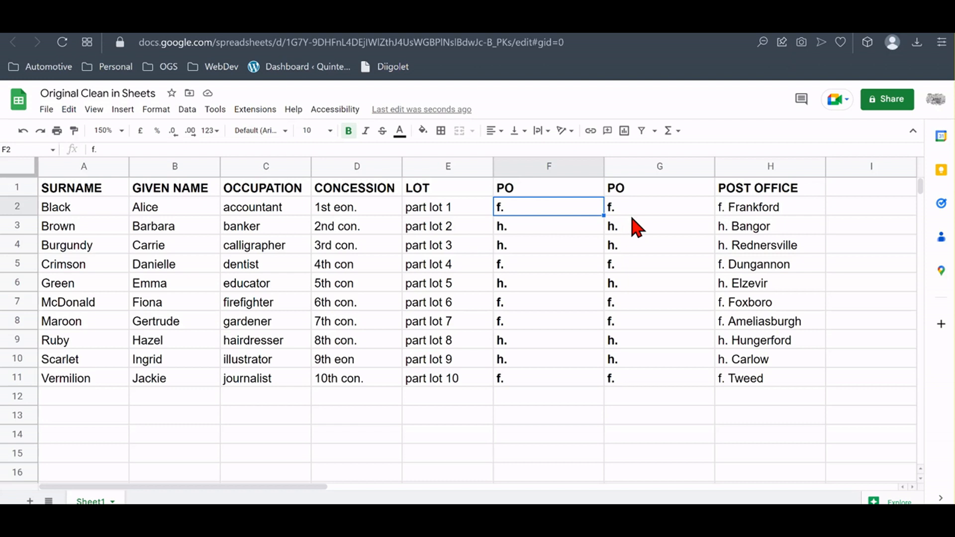
Delete column G, which holds the LEFT formulas
{"action": "left_click", "coordinate": [655, 170]}
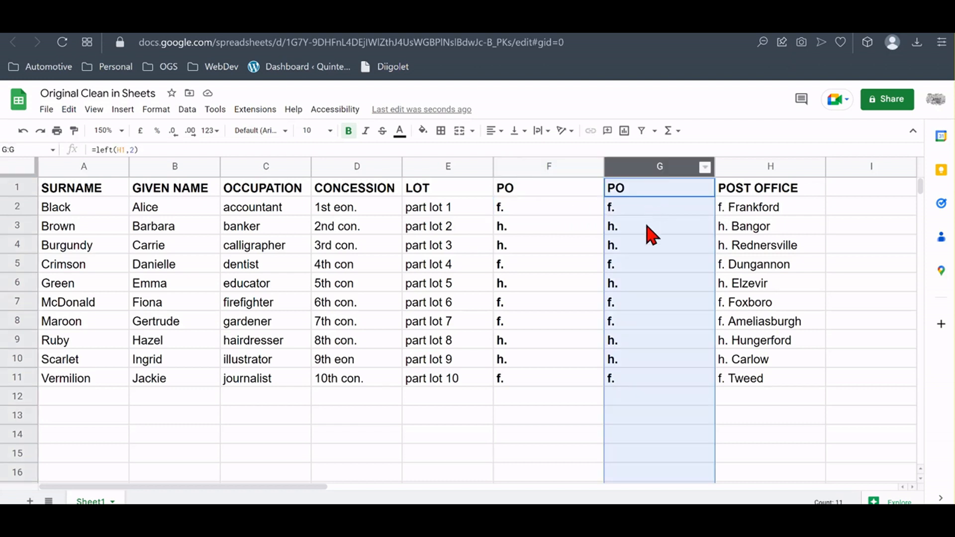
{"action": "right_click", "coordinate": [645, 243]}
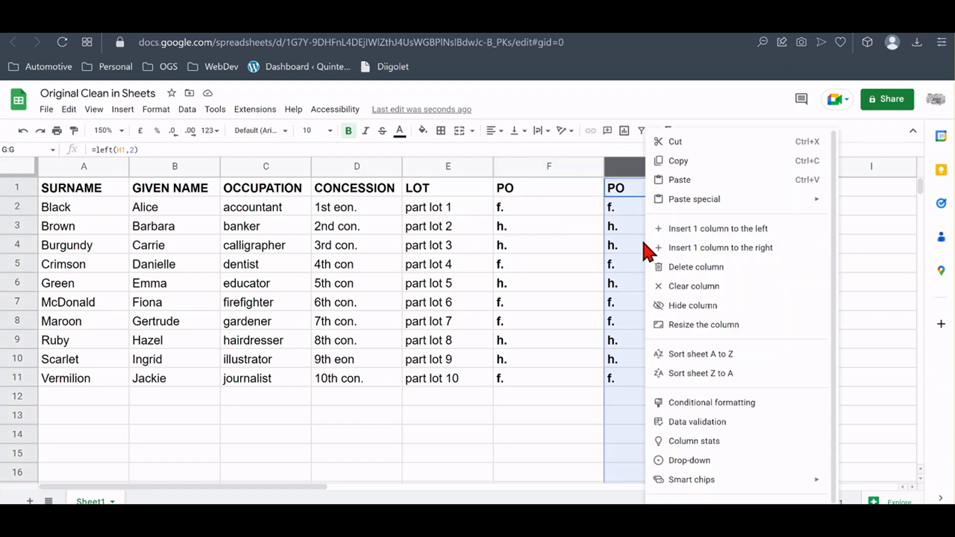
{"action": "left_click", "coordinate": [680, 266]}
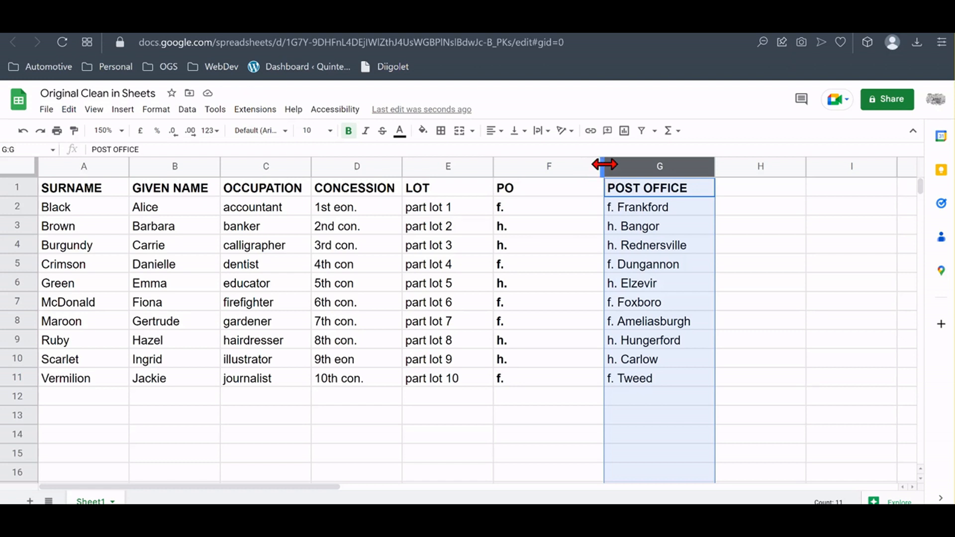
Widen column F slightly and clear the PO header from F1
{"action": "left_click_drag", "start_coordinate": [603, 164], "coordinate": [632, 177]}
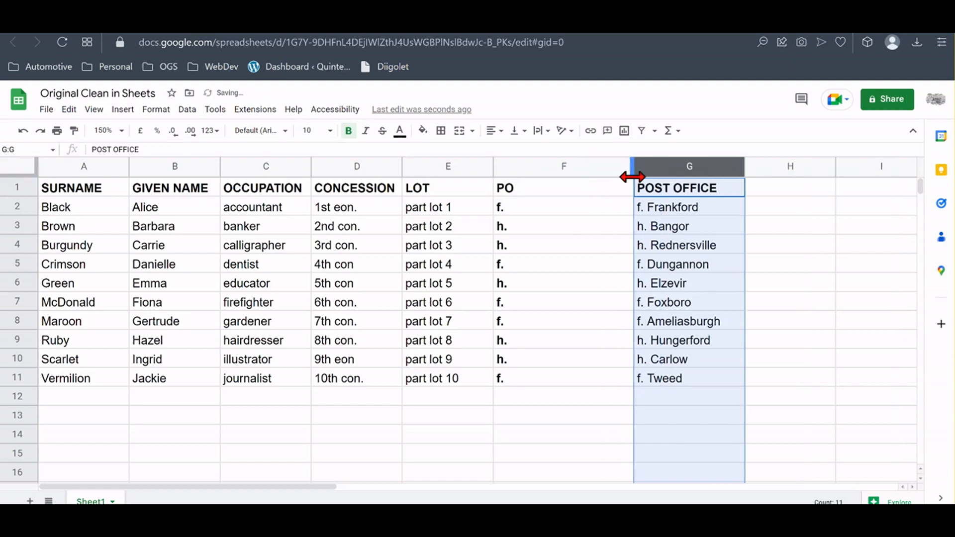
{"action": "left_click", "coordinate": [515, 191]}
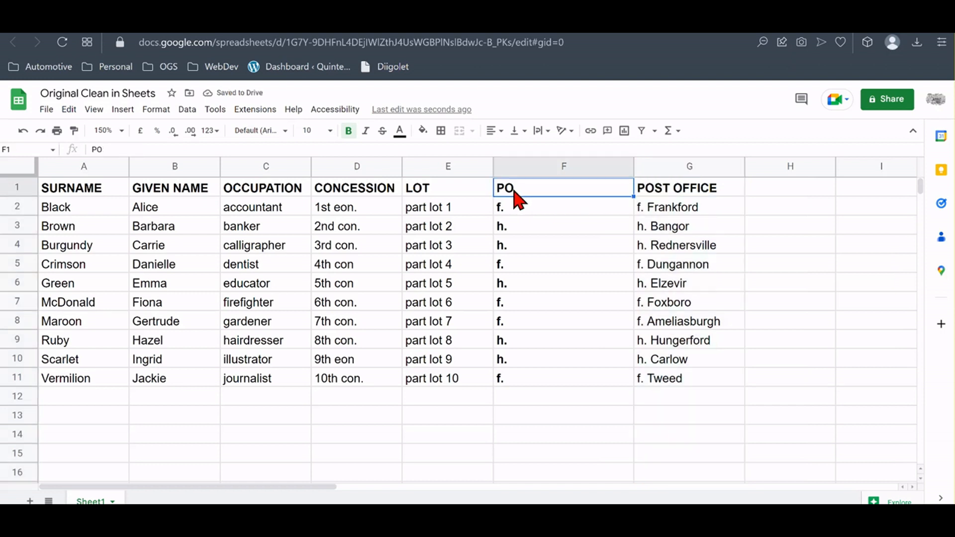
{"action": "key", "text": "Delete"}
{"action": "left_click", "coordinate": [527, 212]}
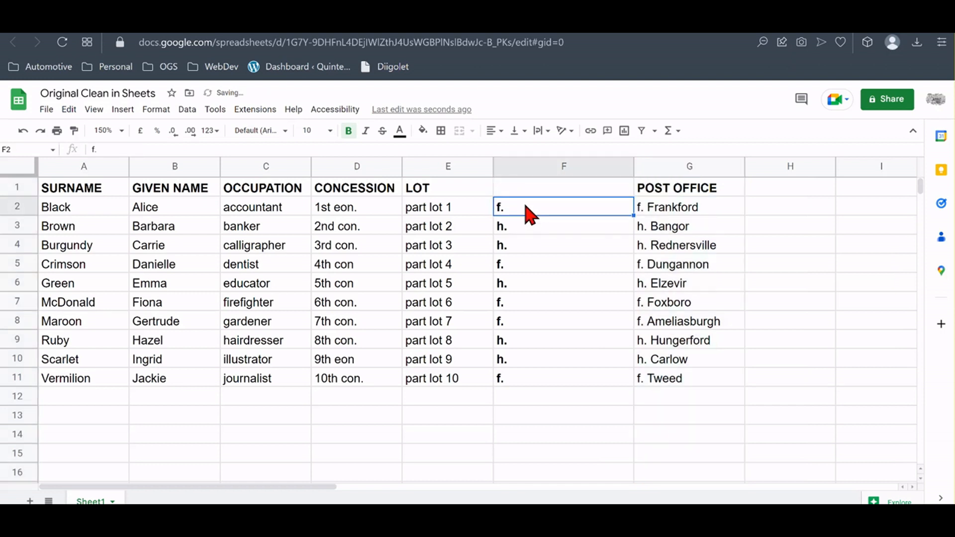
{"action": "left_click", "coordinate": [531, 192]}
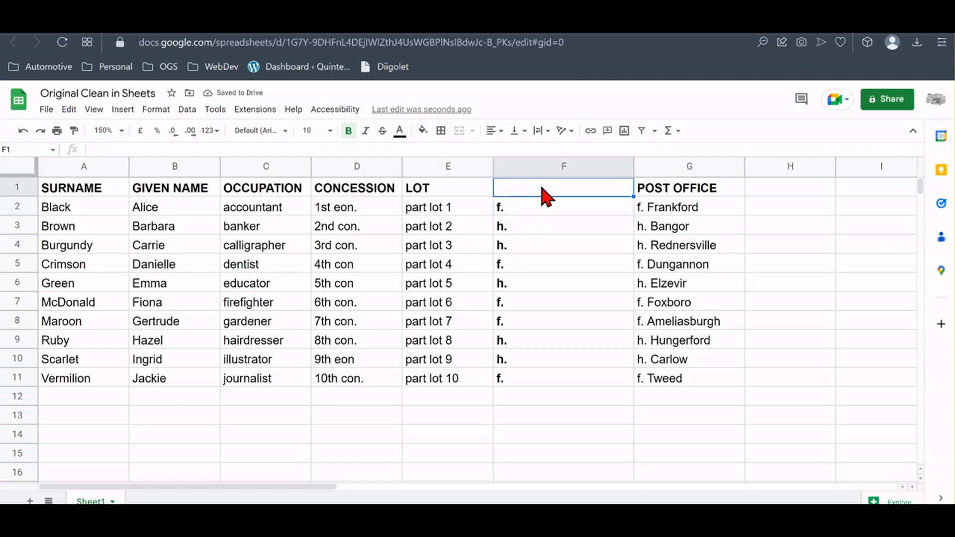
Replace every "f." in column F with "freeholder on", matching case
{"action": "left_click", "coordinate": [546, 169]}
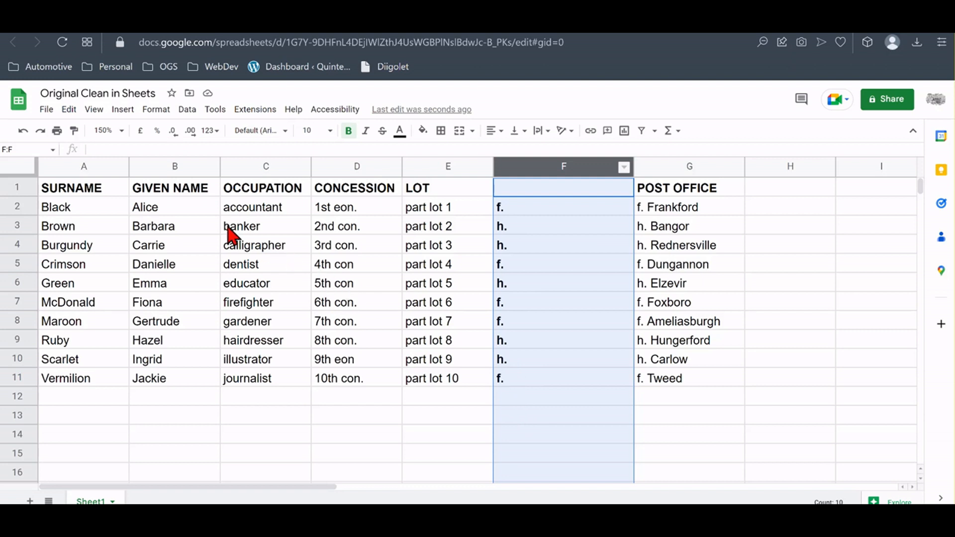
{"action": "left_click", "coordinate": [69, 109]}
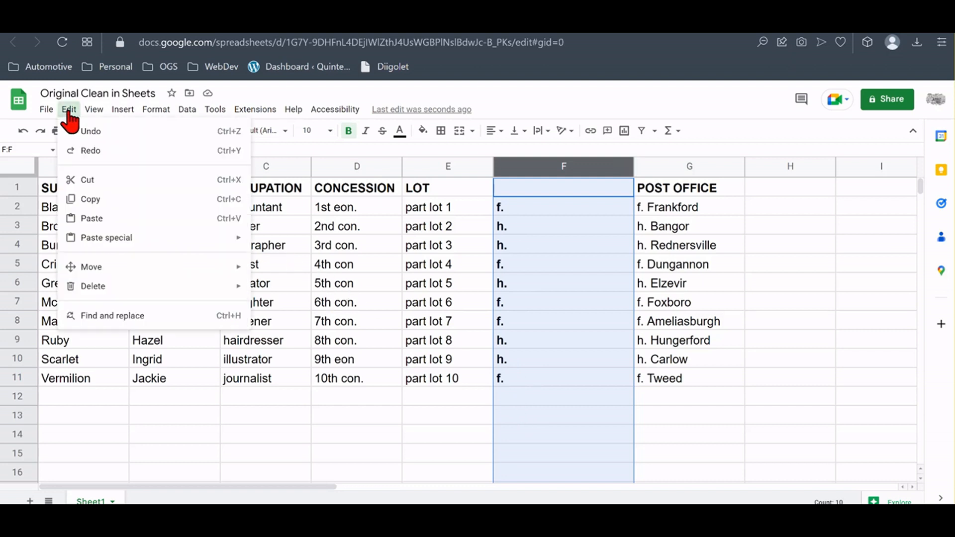
{"action": "left_click", "coordinate": [107, 320]}
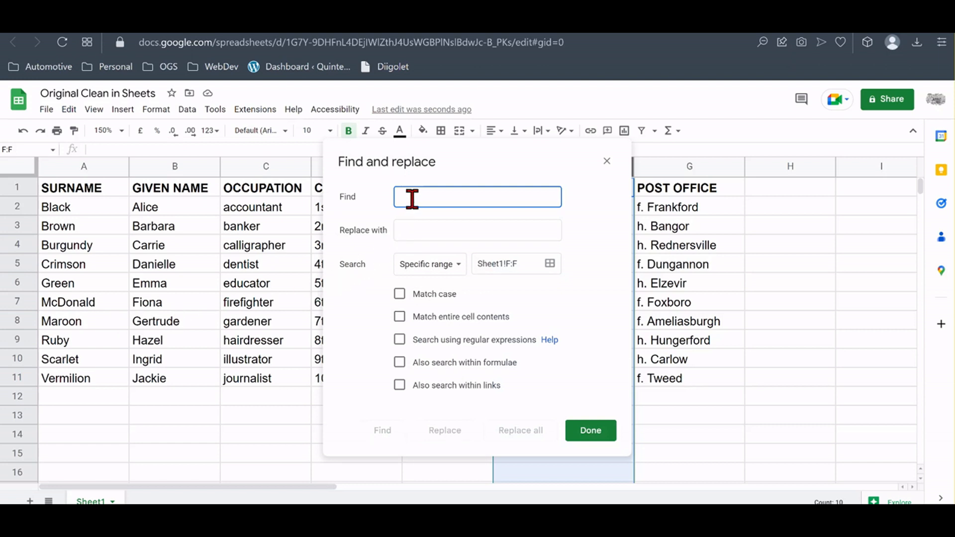
{"action": "type", "text": "f."}
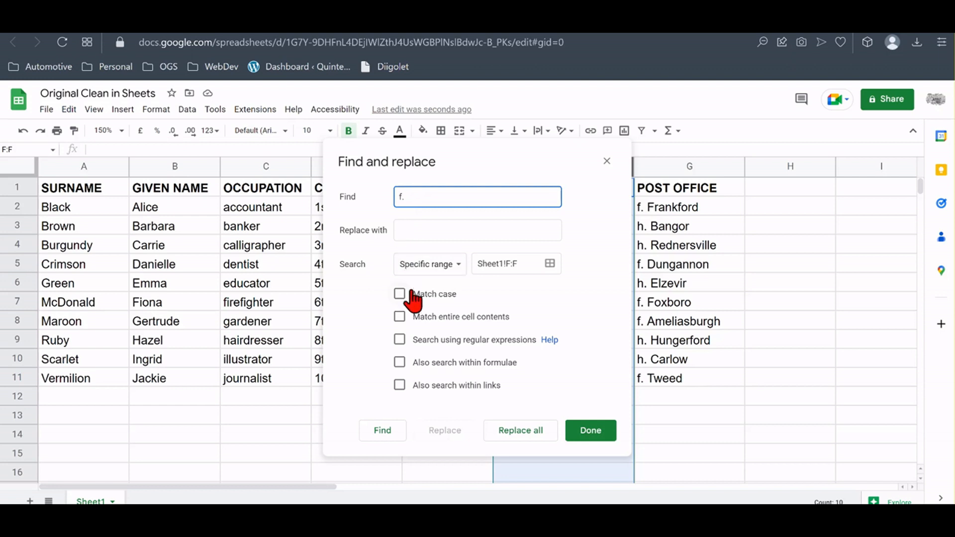
{"action": "left_click", "coordinate": [400, 295]}
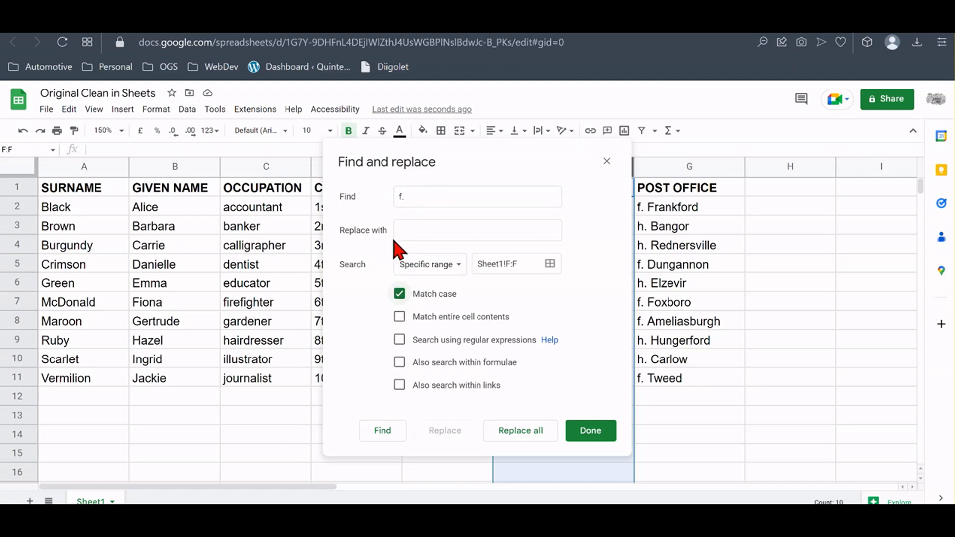
{"action": "left_click", "coordinate": [406, 231]}
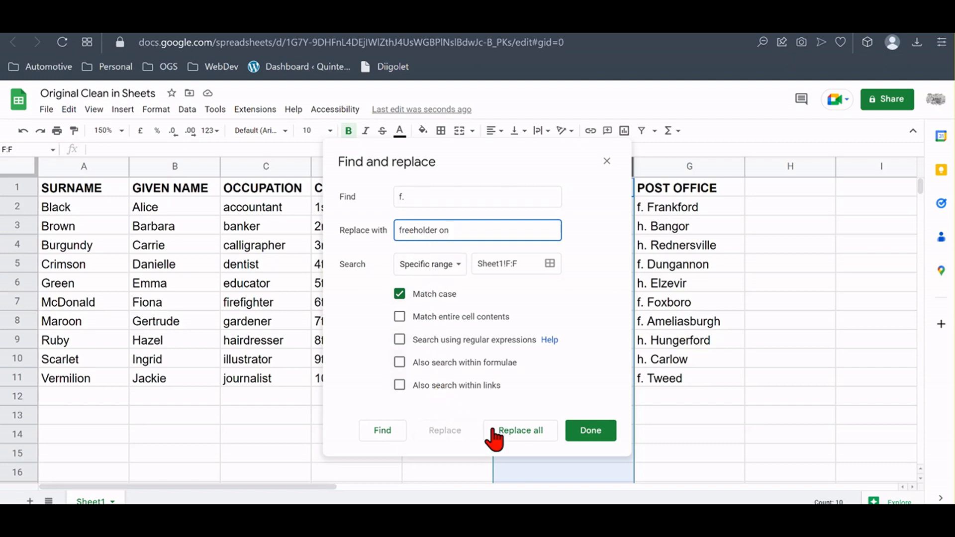
{"action": "left_click", "coordinate": [512, 432]}
{"action": "left_click", "coordinate": [589, 438]}
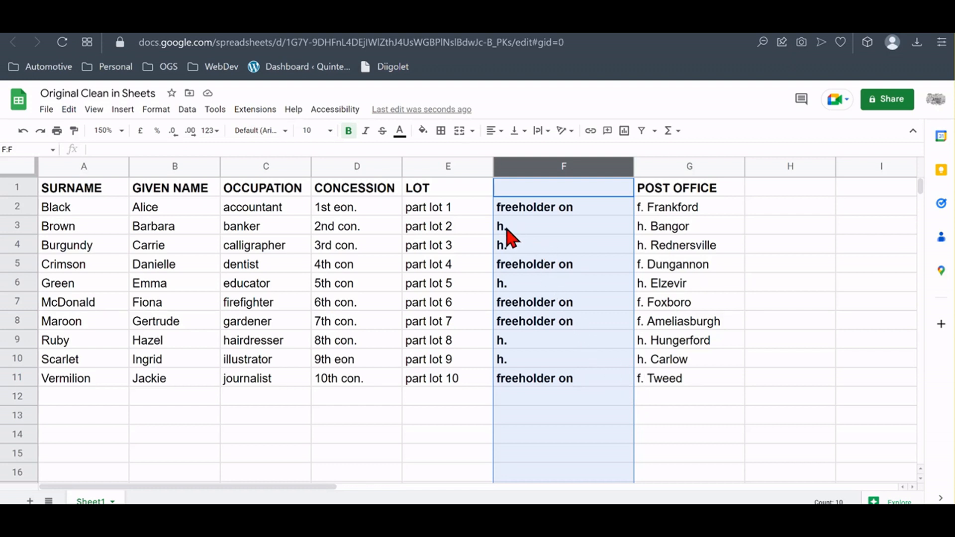
Replace every "h." in column F with "householder on", matching case
{"action": "left_click", "coordinate": [69, 110]}
{"action": "left_click", "coordinate": [101, 315]}
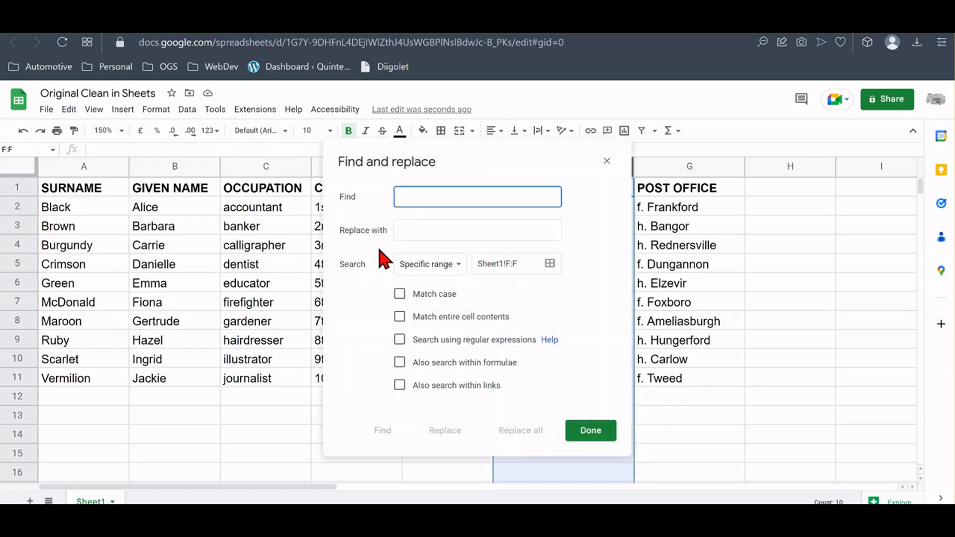
{"action": "type", "text": "h."}
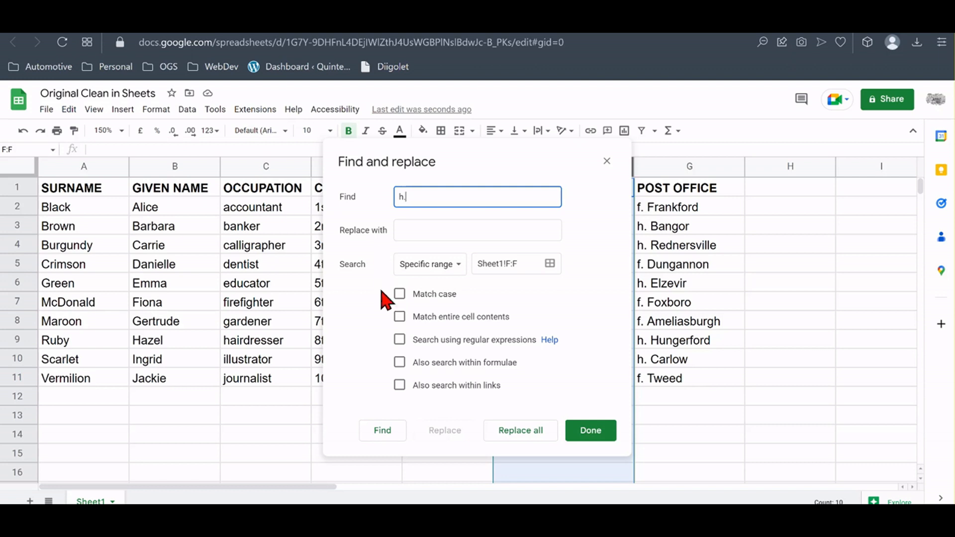
{"action": "left_click", "coordinate": [399, 298]}
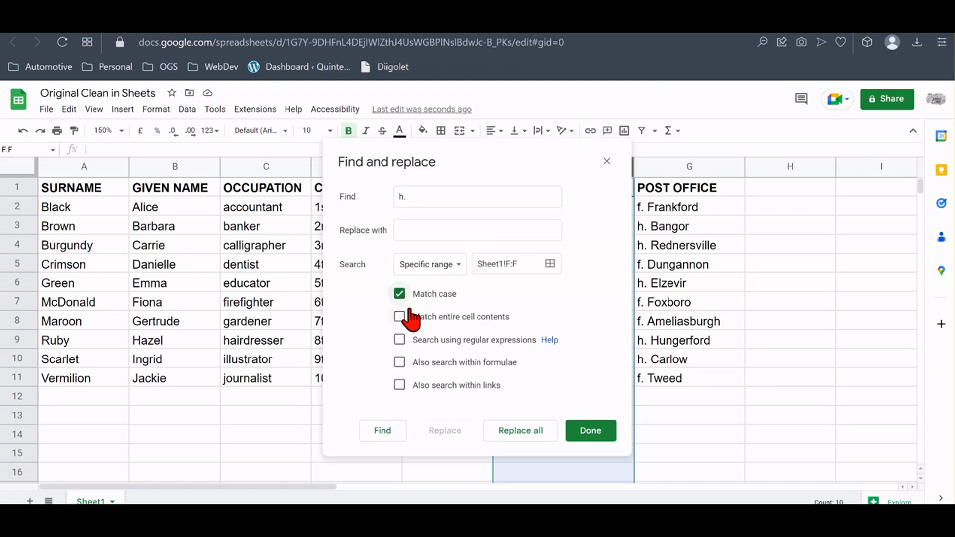
{"action": "left_click", "coordinate": [408, 232]}
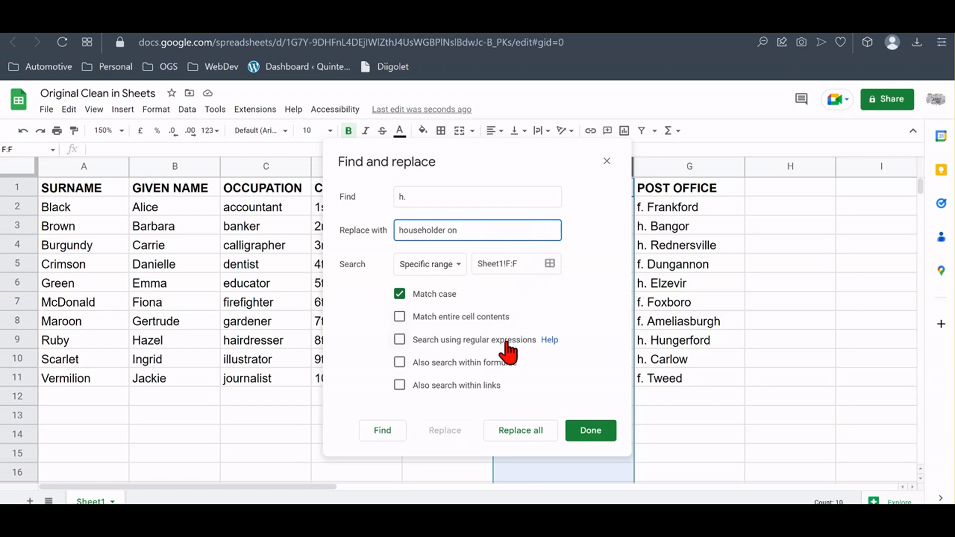
{"action": "left_click", "coordinate": [517, 431]}
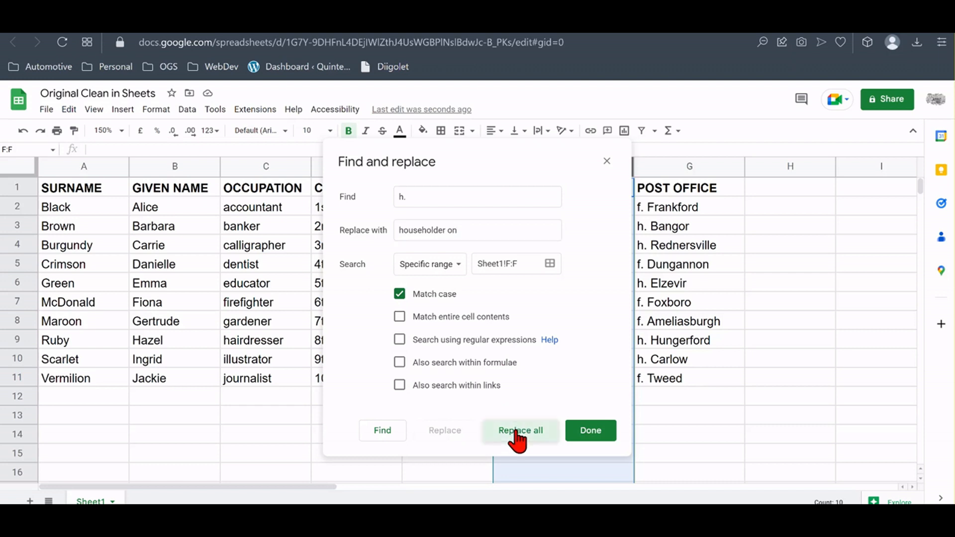
{"action": "left_click", "coordinate": [579, 436]}
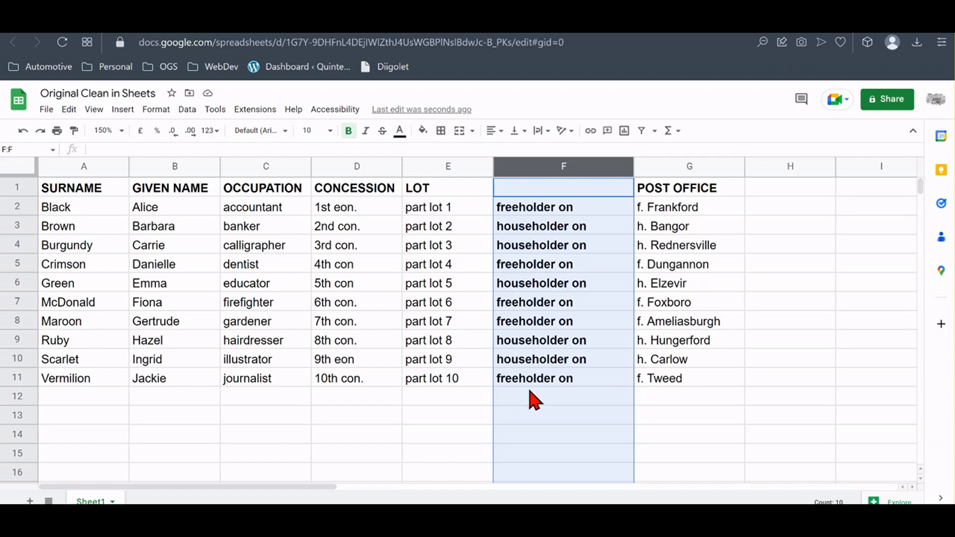
{"action": "left_click", "coordinate": [533, 228]}
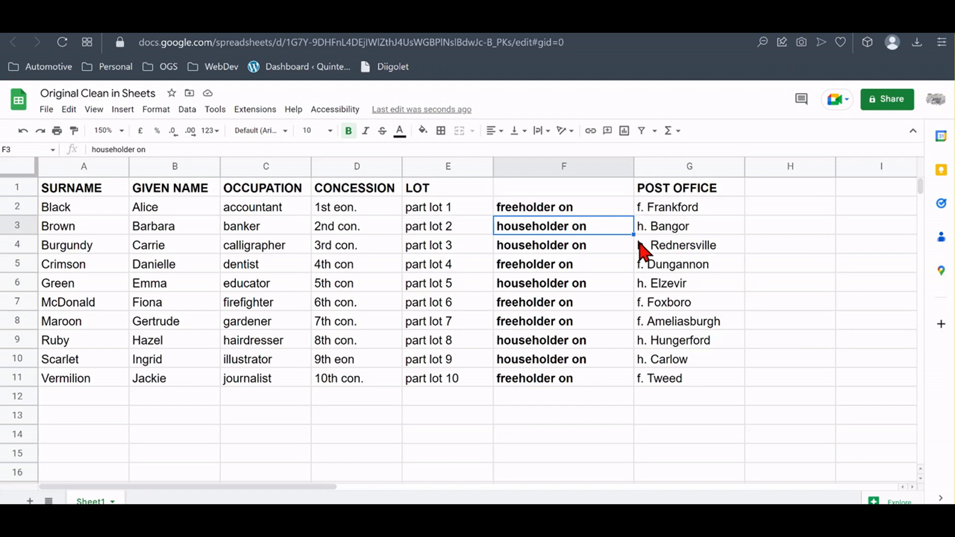
Remove every "f." from the POST OFFICE column by replacing it with nothing, matching case
{"action": "left_click", "coordinate": [682, 171]}
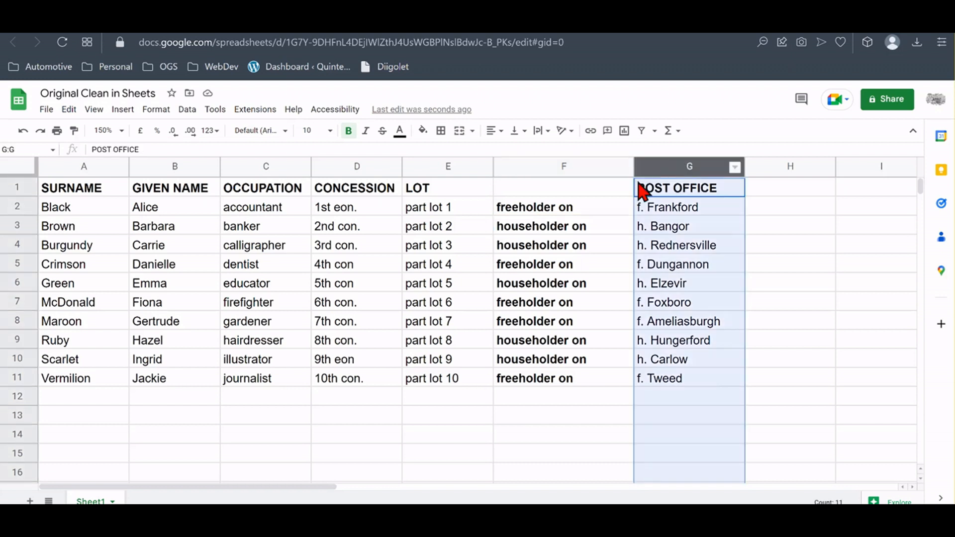
{"action": "left_click", "coordinate": [67, 112]}
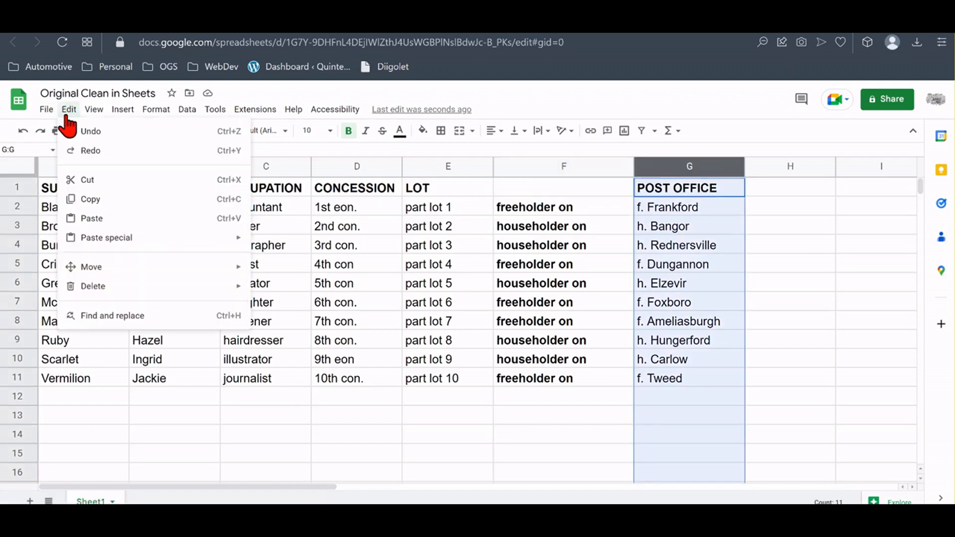
{"action": "left_click", "coordinate": [97, 316]}
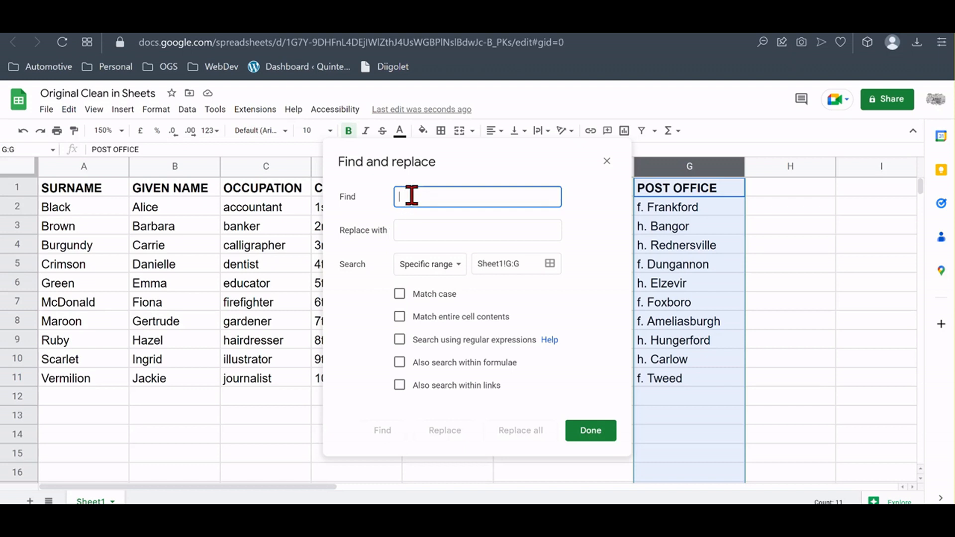
{"action": "type", "text": "f."}
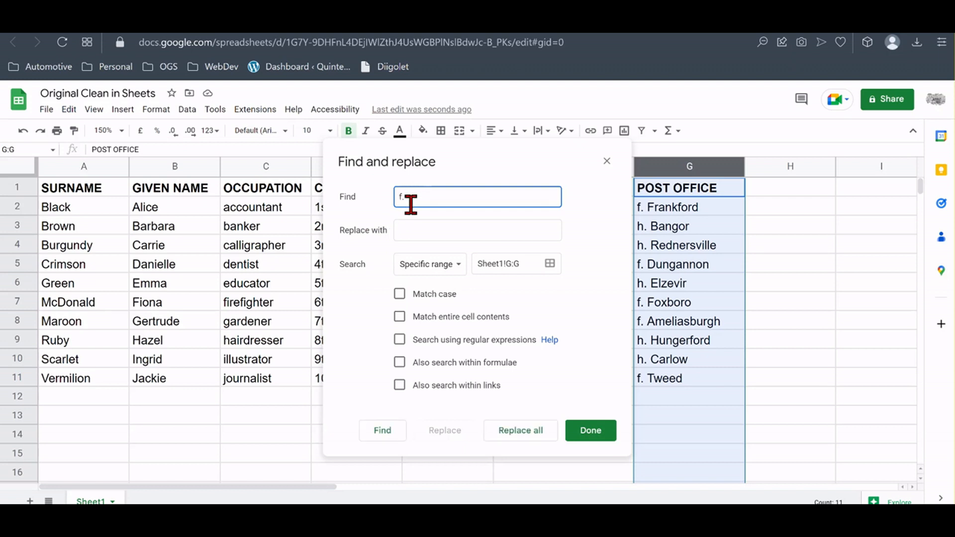
{"action": "left_click", "coordinate": [400, 295]}
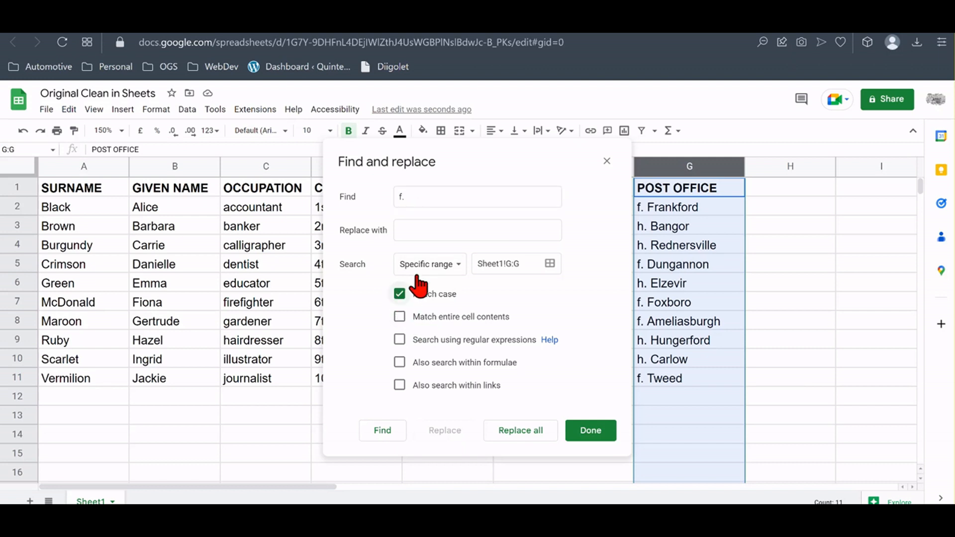
{"action": "left_click", "coordinate": [432, 233]}
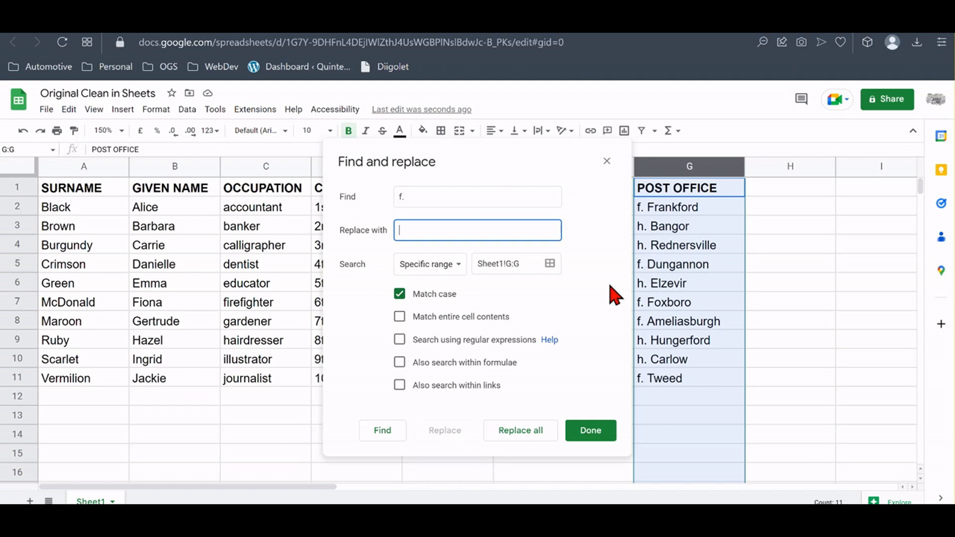
{"action": "left_click", "coordinate": [533, 437]}
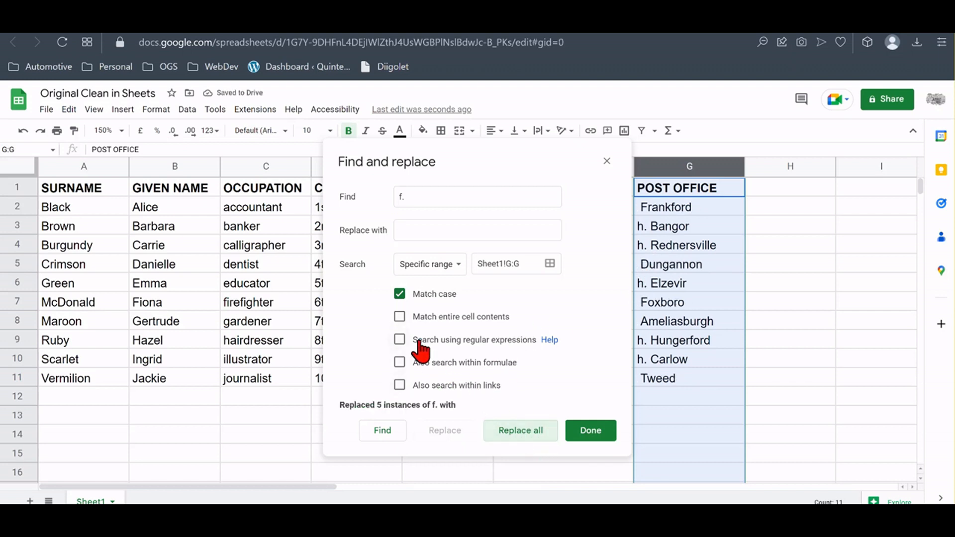
Remove every "h." from the POST OFFICE column by replacing it with nothing, and close Find and replace
{"action": "left_click", "coordinate": [409, 198]}
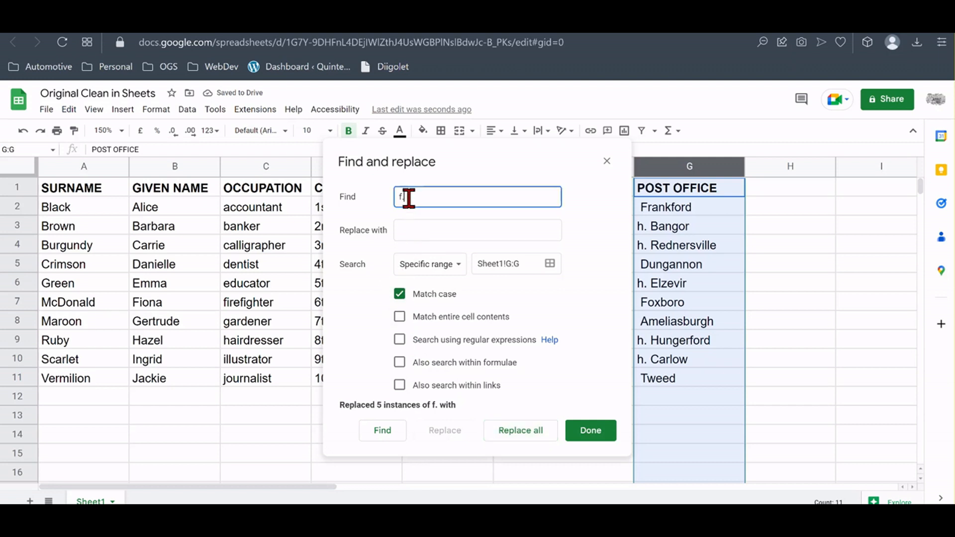
{"action": "key", "text": "BackSpace"}
{"action": "key", "text": "BackSpace"}
{"action": "type", "text": "h."}
{"action": "left_click", "coordinate": [526, 432]}
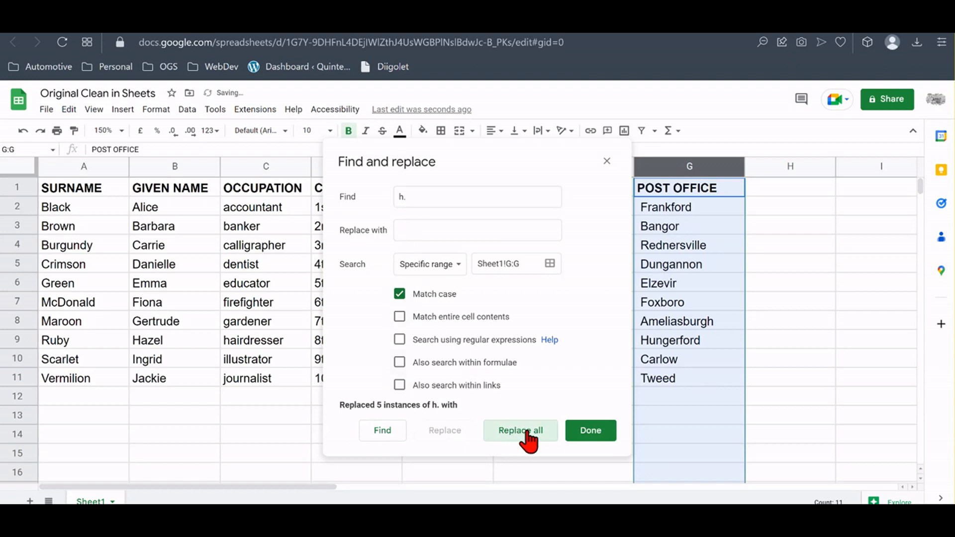
{"action": "left_click", "coordinate": [572, 431]}
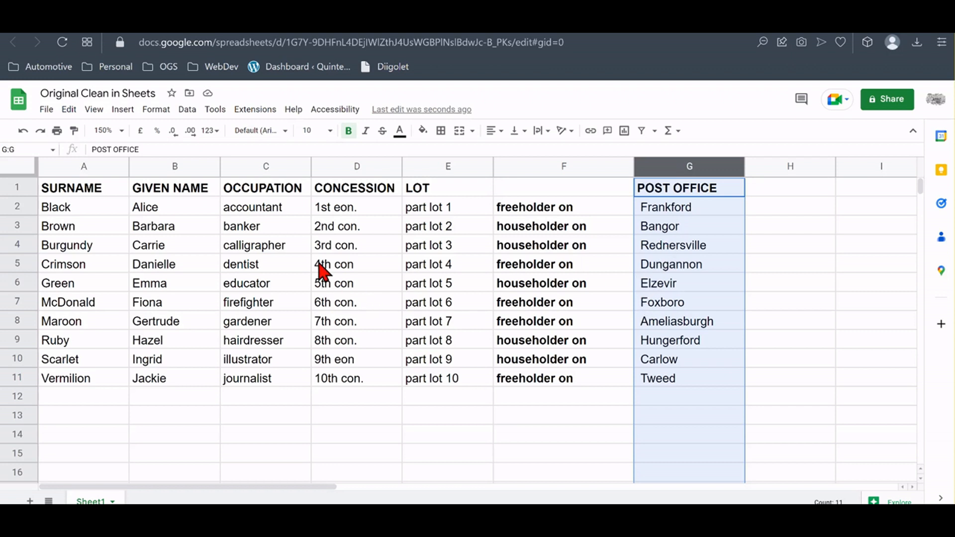
Trim the whitespace from the POST OFFICE column
{"action": "left_click", "coordinate": [187, 110]}
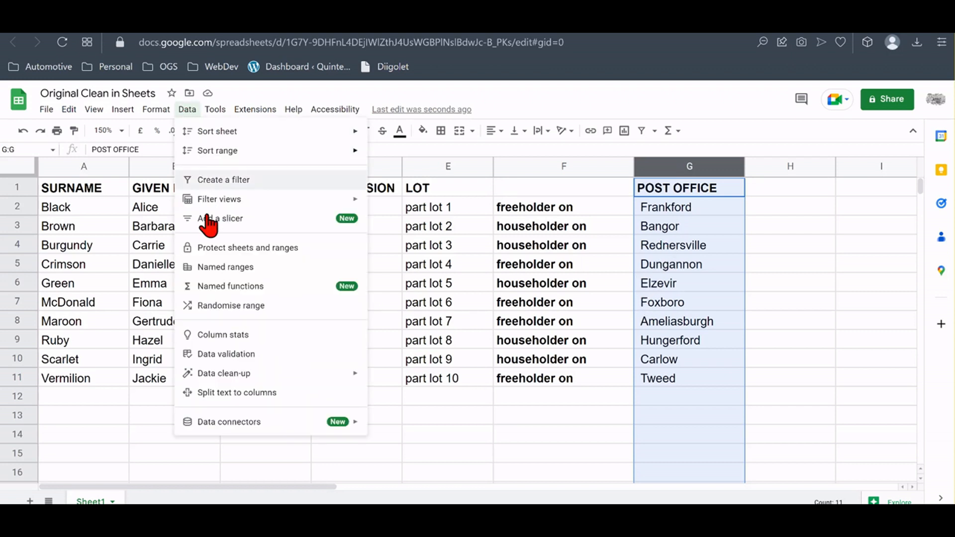
{"action": "mouse_move", "coordinate": [264, 374]}
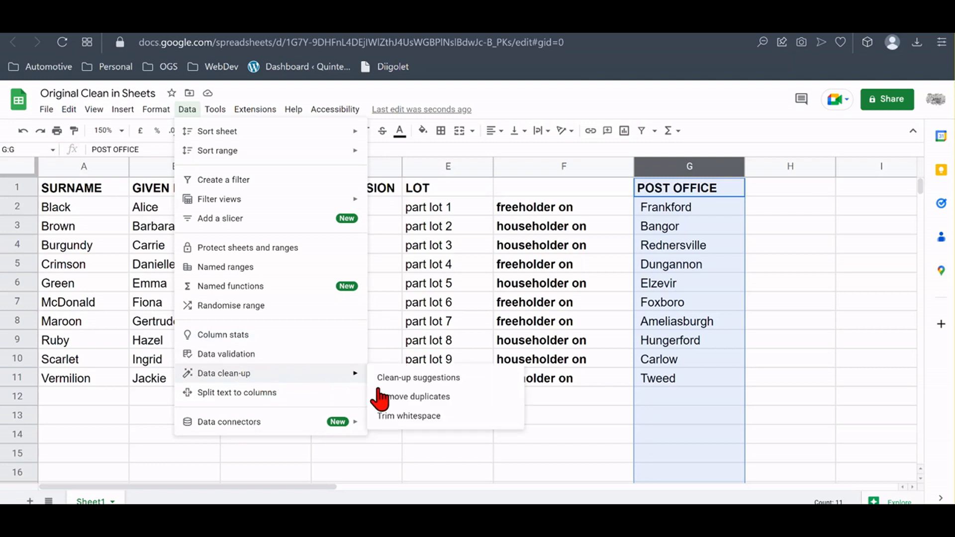
{"action": "left_click", "coordinate": [404, 417]}
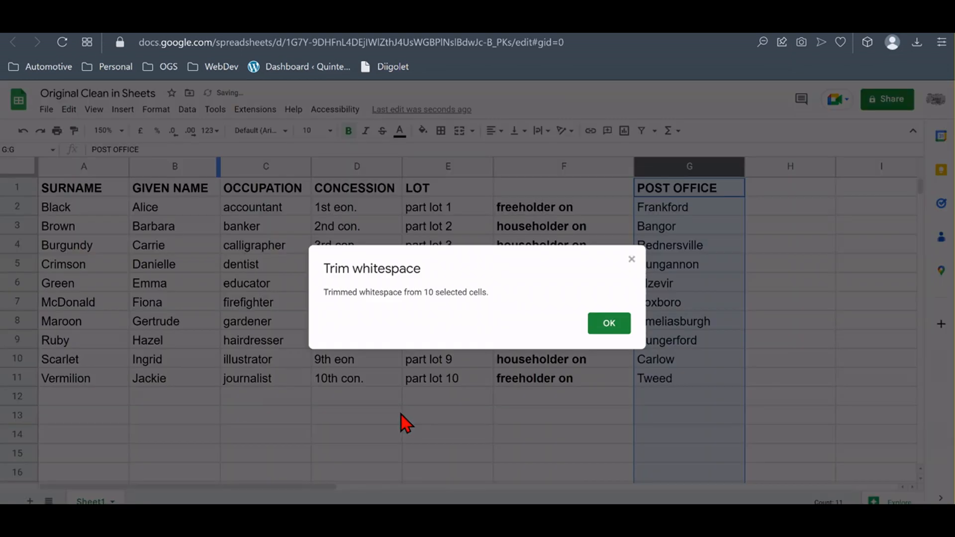
{"action": "left_click", "coordinate": [608, 323]}
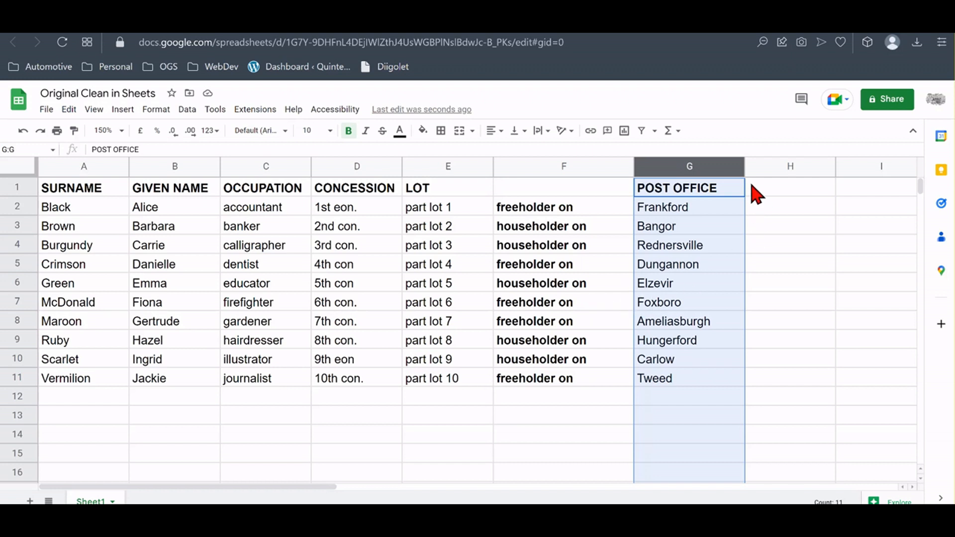
Widen the POST OFFICE column to roughly double its width and insert one empty column to its left
{"action": "left_click_drag", "start_coordinate": [744, 168], "coordinate": [838, 169]}
{"action": "right_click", "coordinate": [748, 241]}
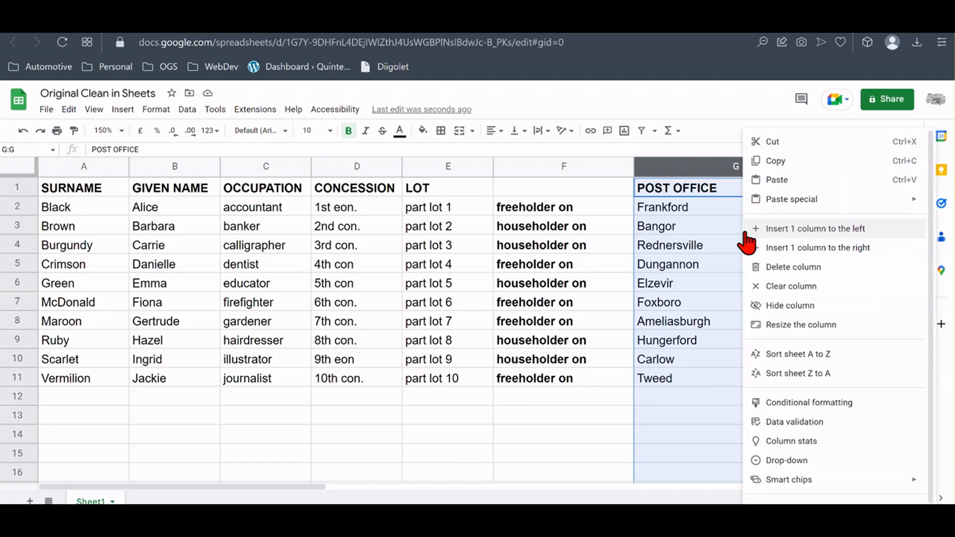
{"action": "left_click", "coordinate": [793, 240]}
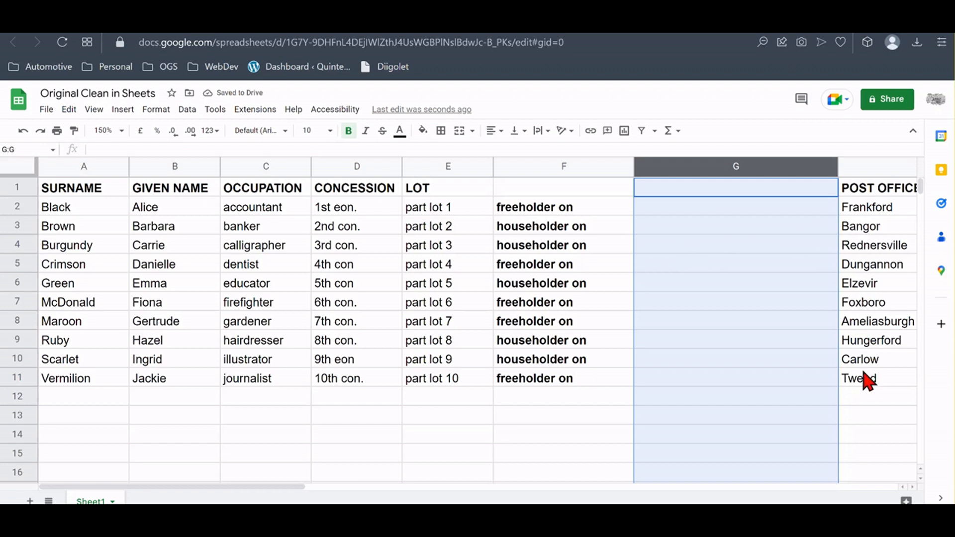
Enter =concatenate(h1," ","Post Office") in G1 and fill the formula down to G11
{"action": "left_click", "coordinate": [660, 192]}
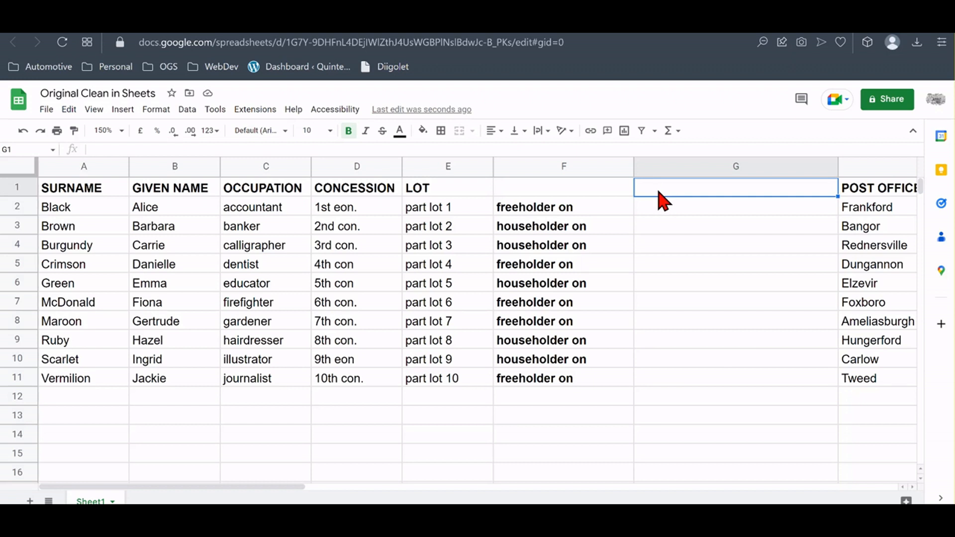
{"action": "type", "text": "=c"}
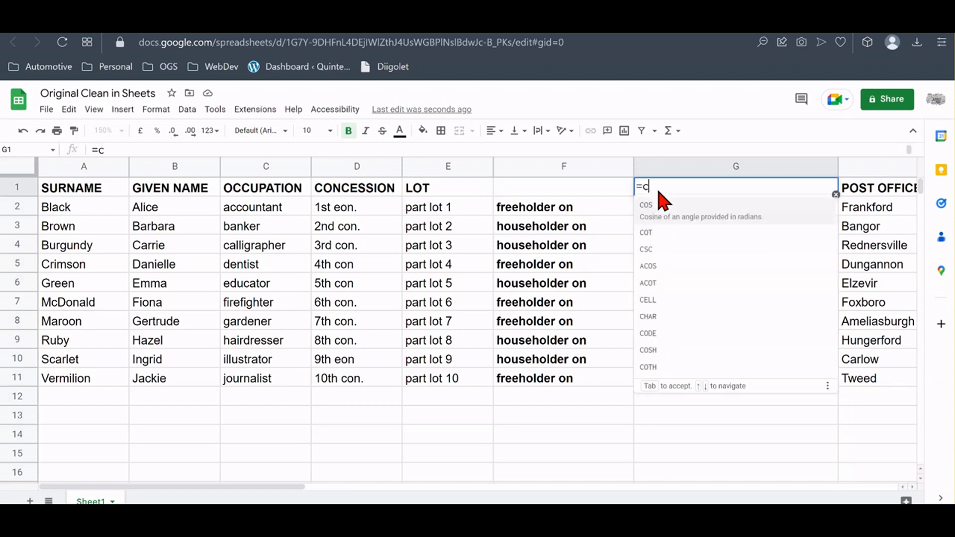
{"action": "type", "text": "oncatenate"}
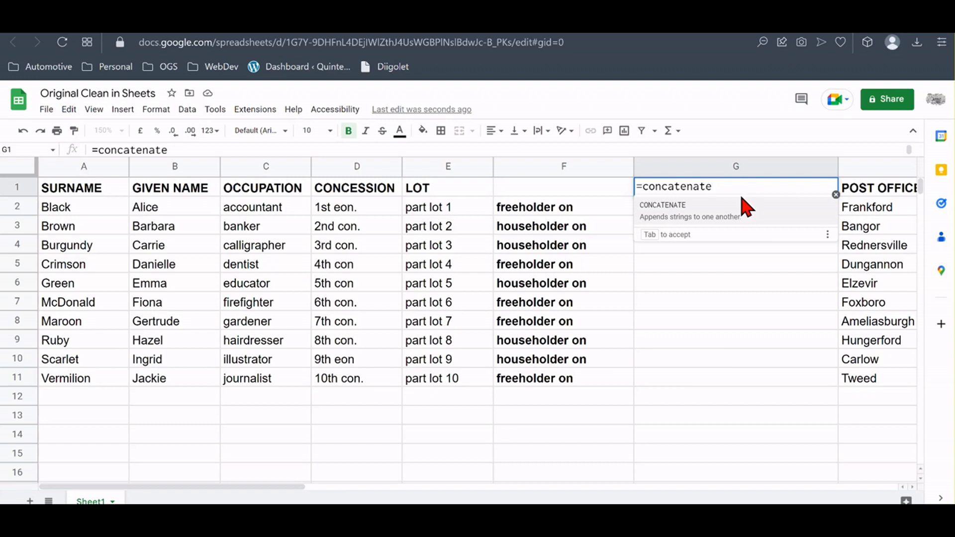
{"action": "type", "text": "("}
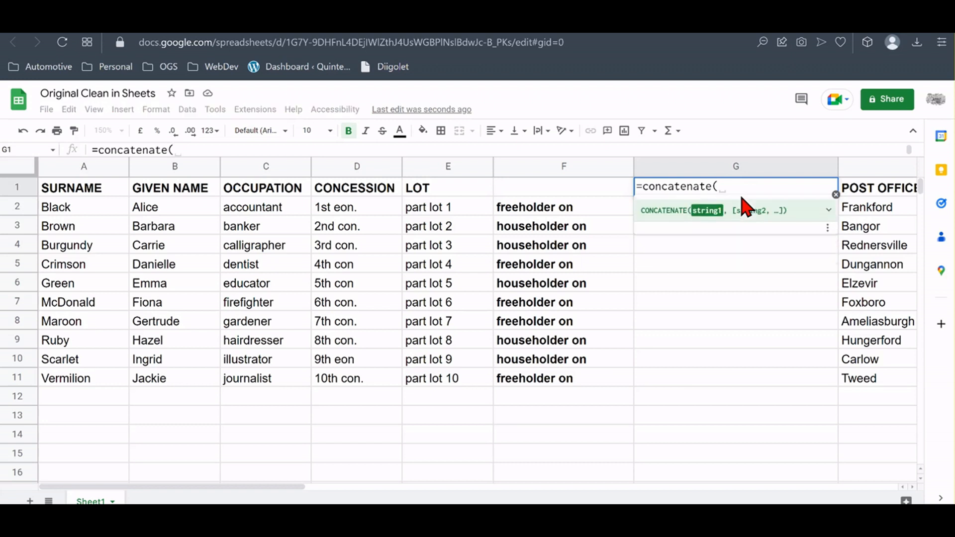
{"action": "type", "text": "h1"}
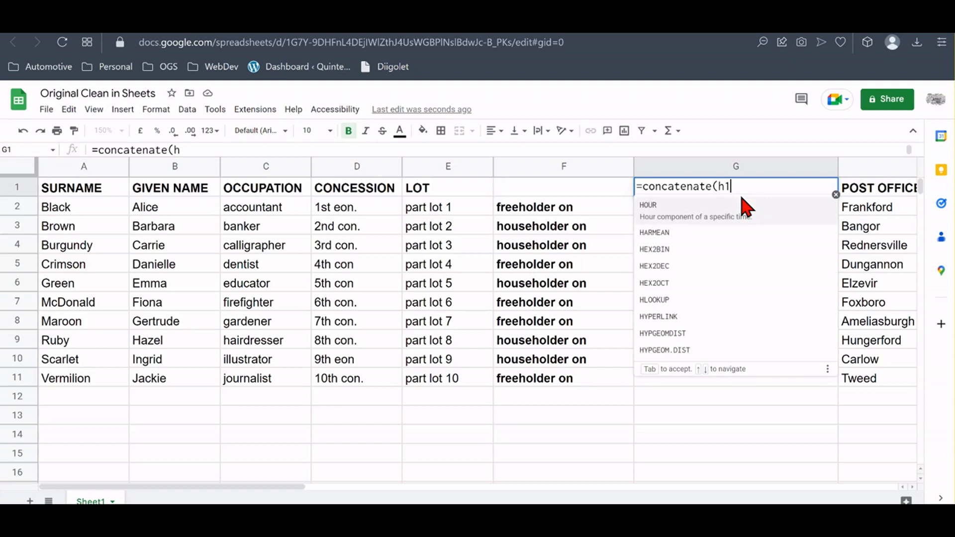
{"action": "type", "text": ","}
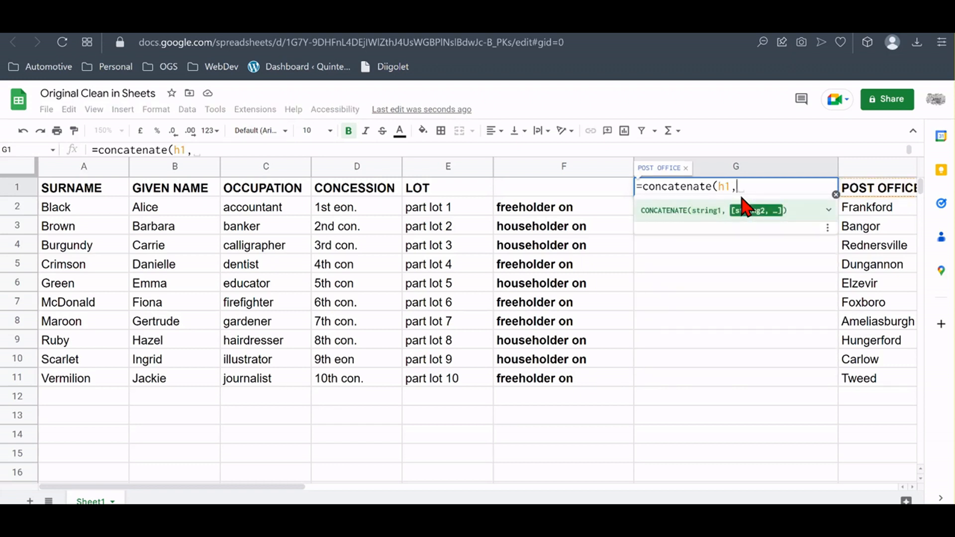
{"action": "type", "text": "\""}
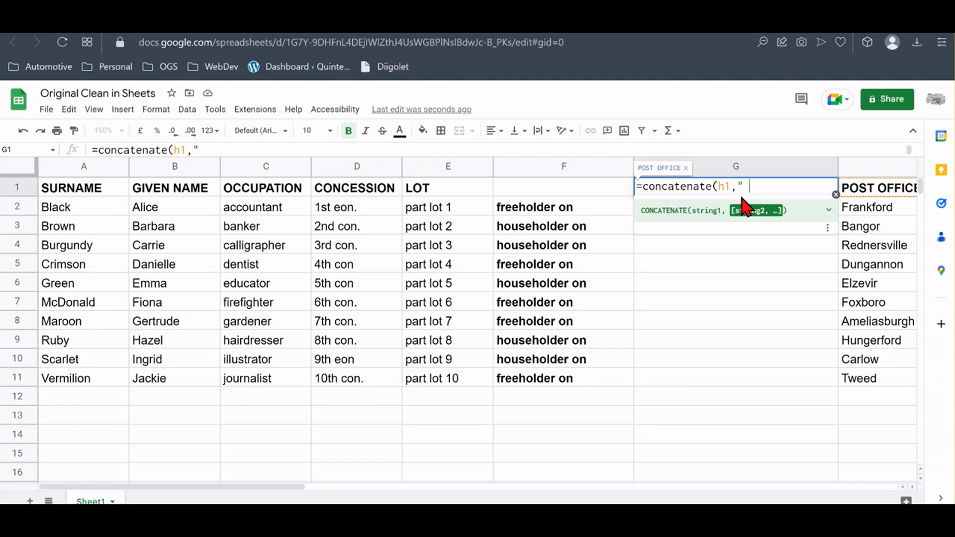
{"action": "type", "text": " \","}
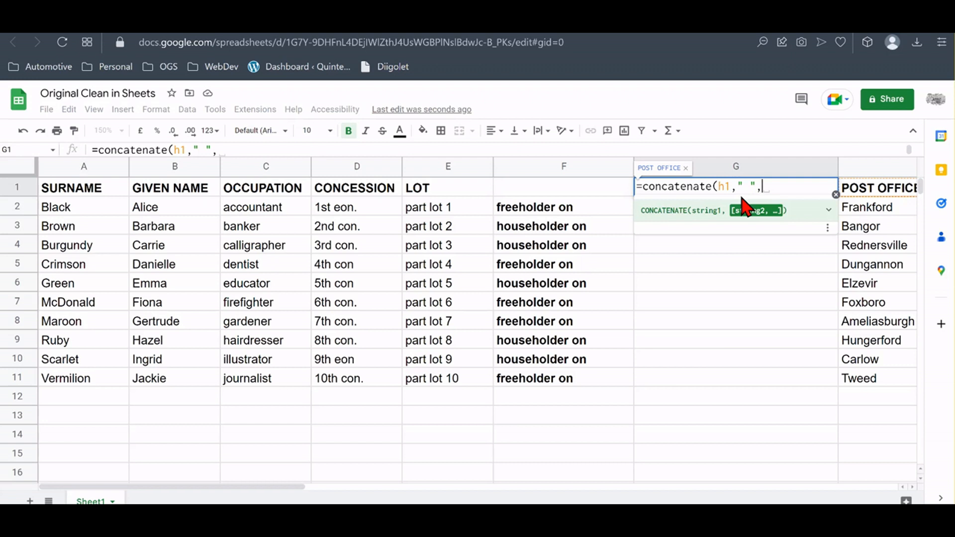
{"action": "type", "text": "\"Post Office"}
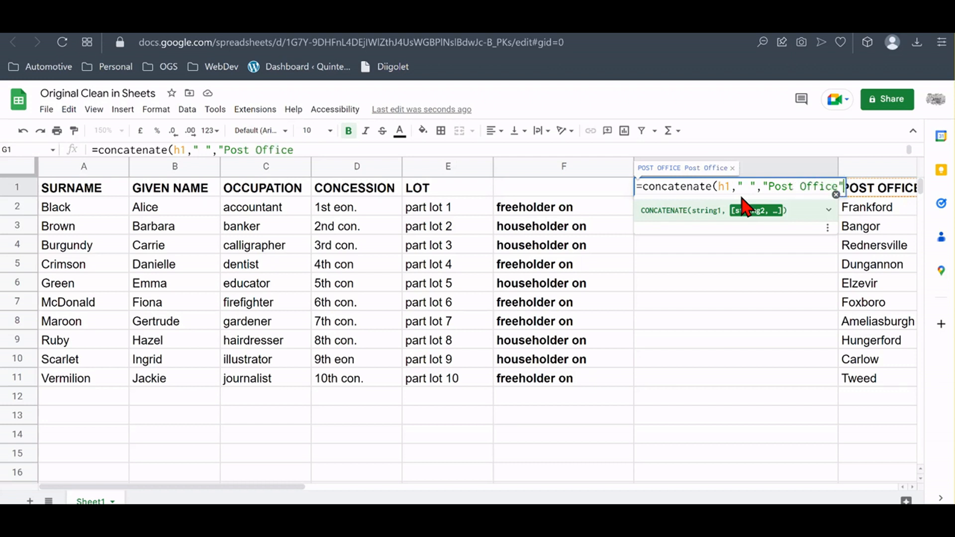
{"action": "type", "text": "\")"}
{"action": "key", "text": "Return"}
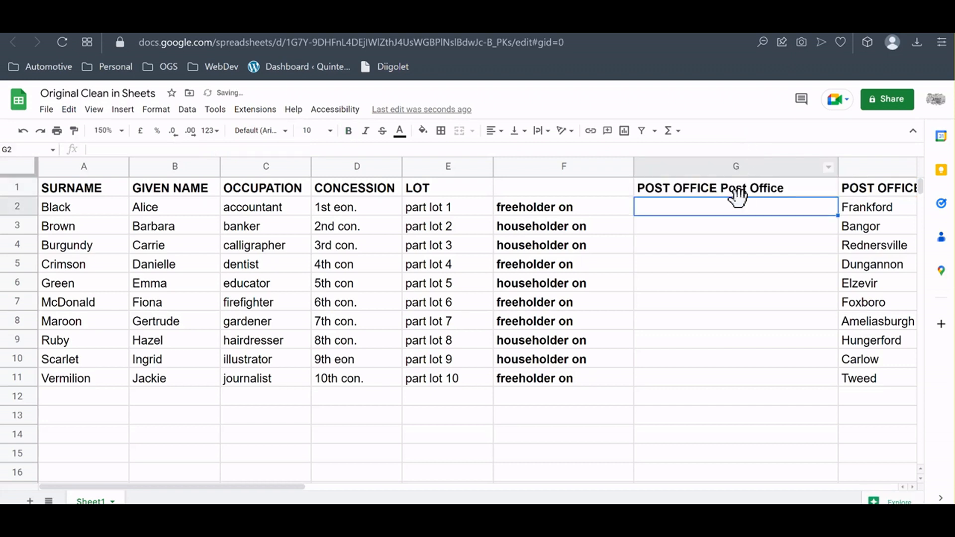
{"action": "left_click", "coordinate": [759, 193]}
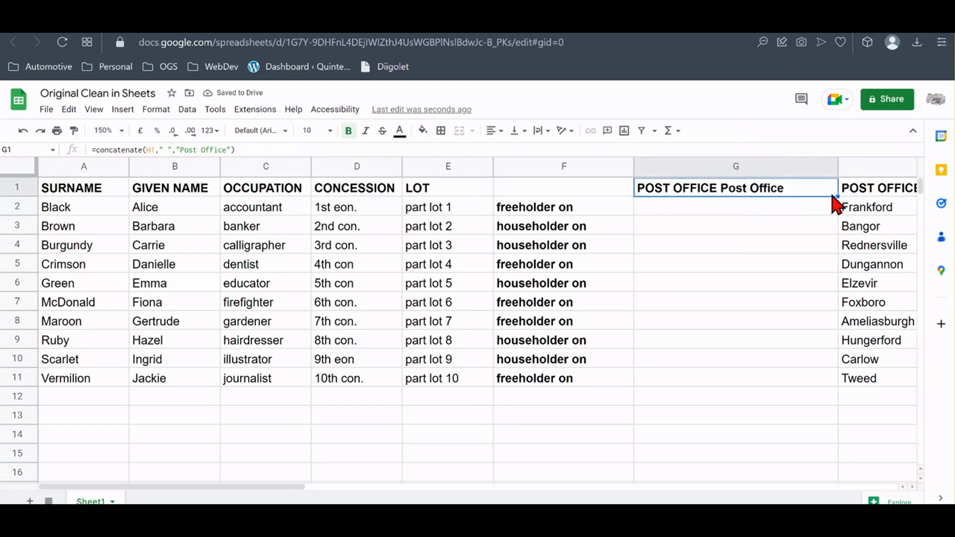
{"action": "left_click_drag", "start_coordinate": [837, 194], "coordinate": [851, 379]}
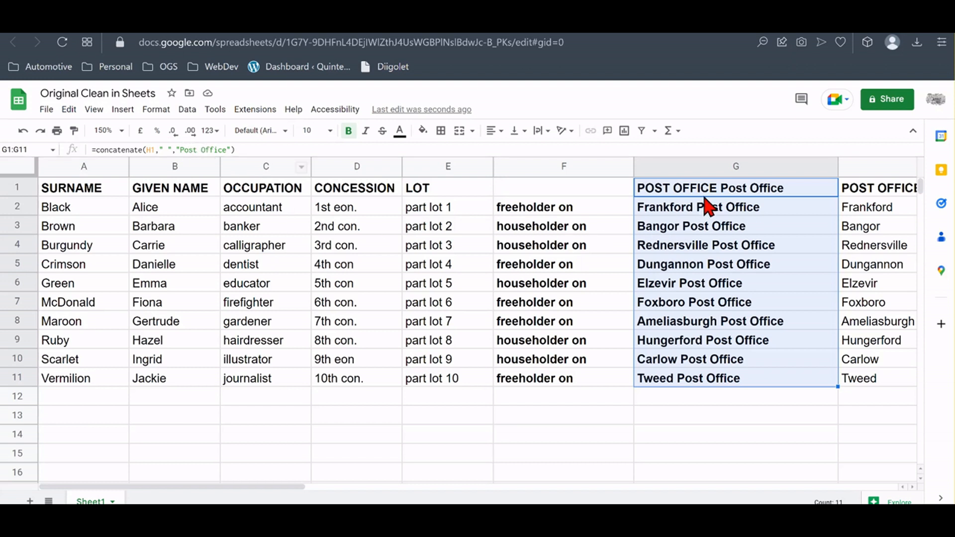
Copy column G and paste it as values only over the POST OFFICE column, starting at H1
{"action": "left_click", "coordinate": [728, 169]}
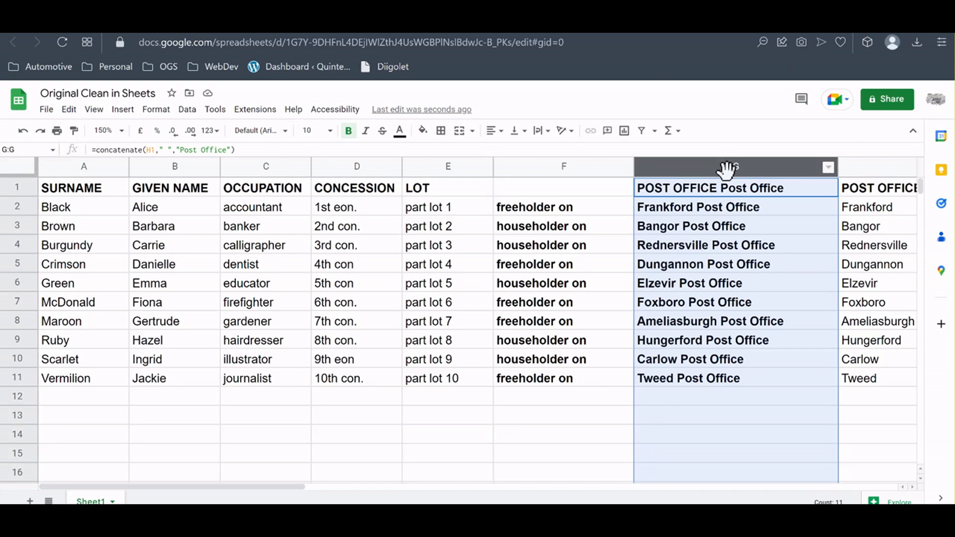
{"action": "key", "text": "ctrl+c"}
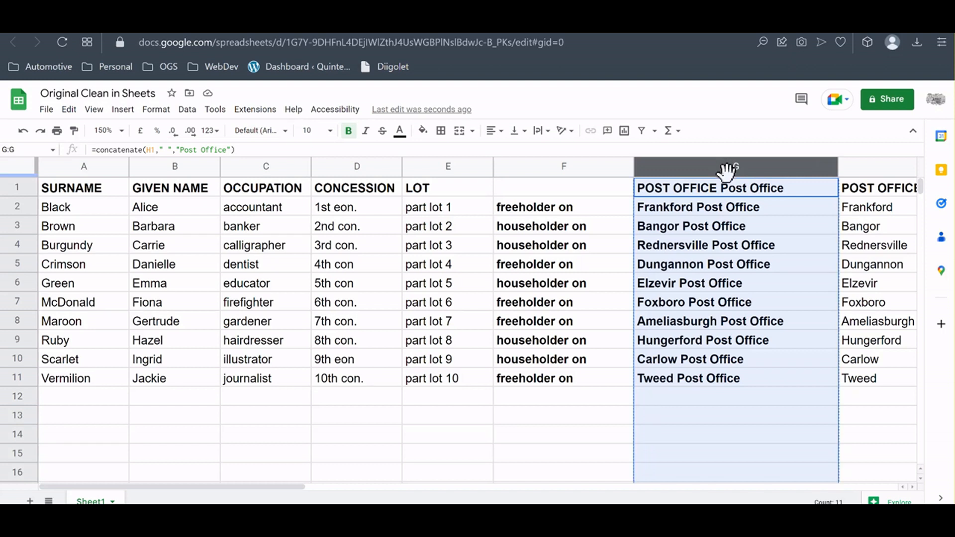
{"action": "left_click", "coordinate": [871, 191]}
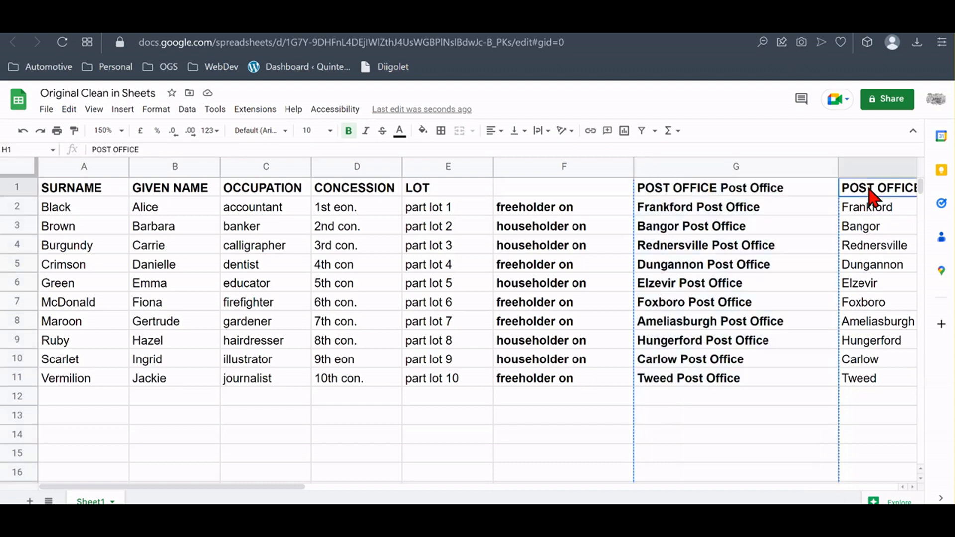
{"action": "right_click", "coordinate": [871, 192]}
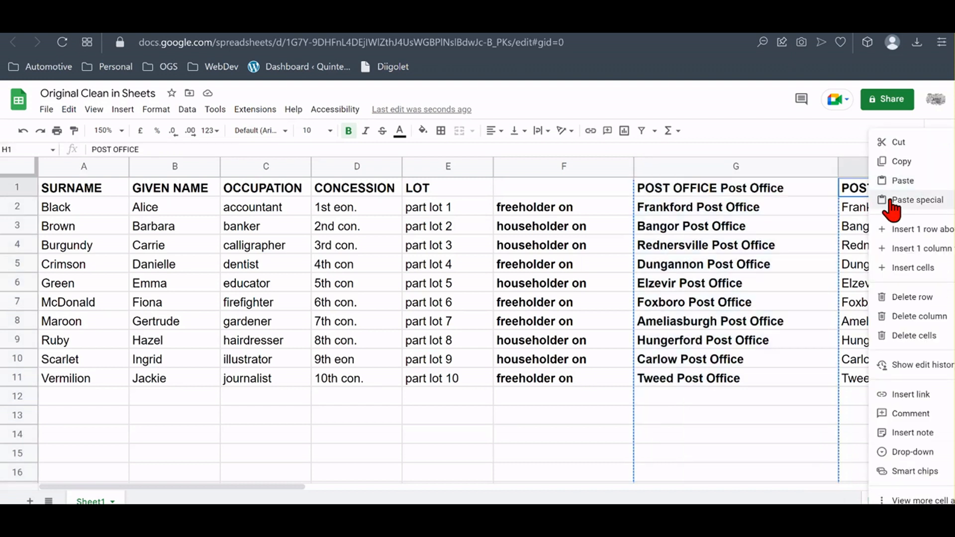
{"action": "mouse_move", "coordinate": [901, 206]}
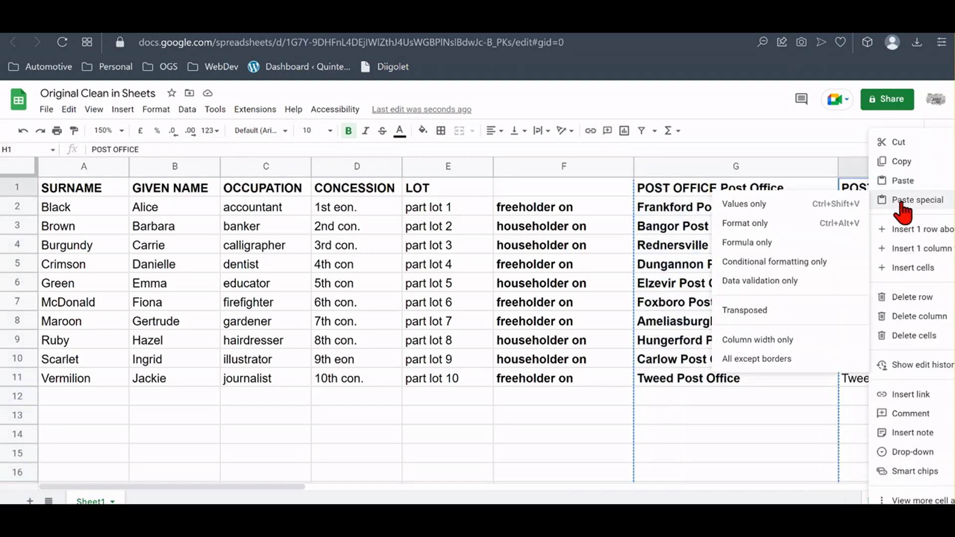
{"action": "left_click", "coordinate": [762, 208]}
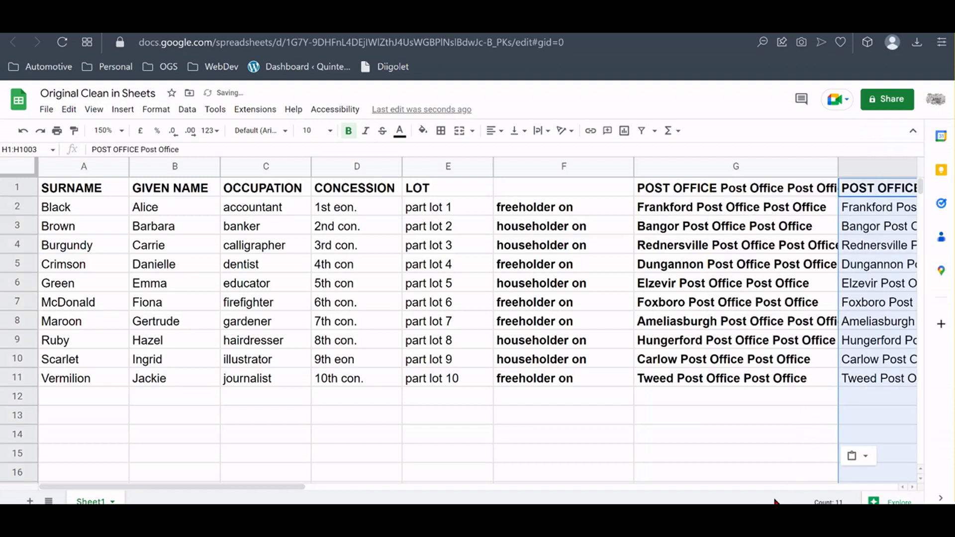
Compare the formula cells in column G with the pasted values in column H, and delete column G
{"action": "left_click_drag", "start_coordinate": [305, 494], "coordinate": [411, 500]}
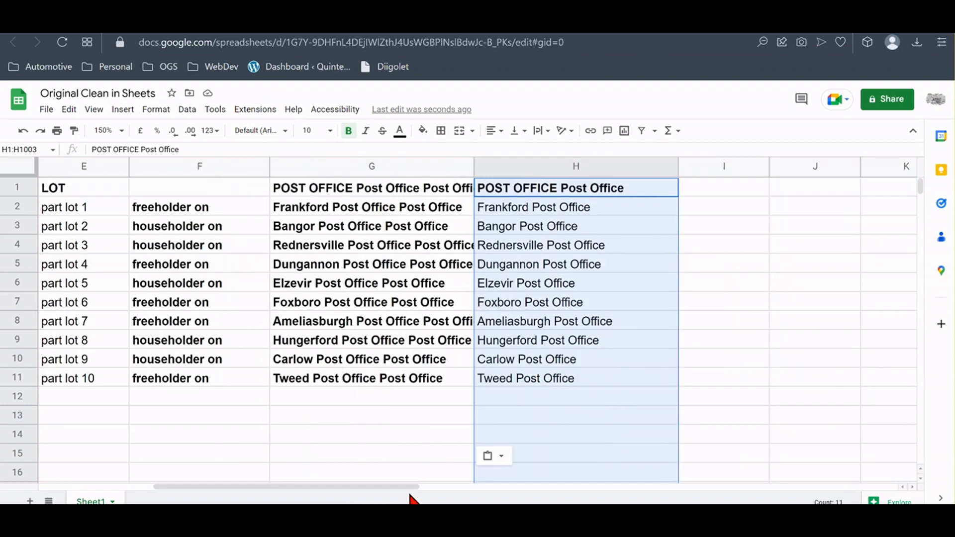
{"action": "left_click", "coordinate": [424, 417]}
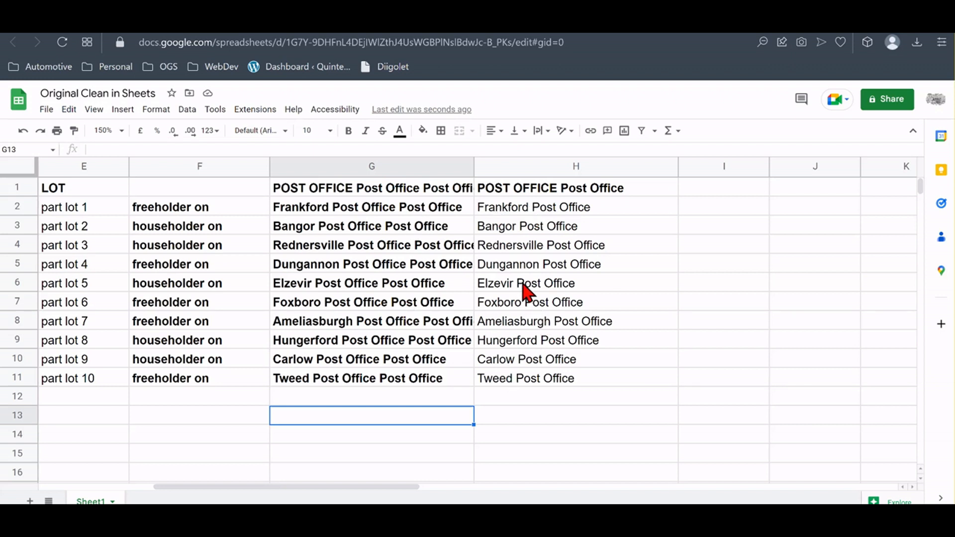
{"action": "left_click", "coordinate": [447, 289]}
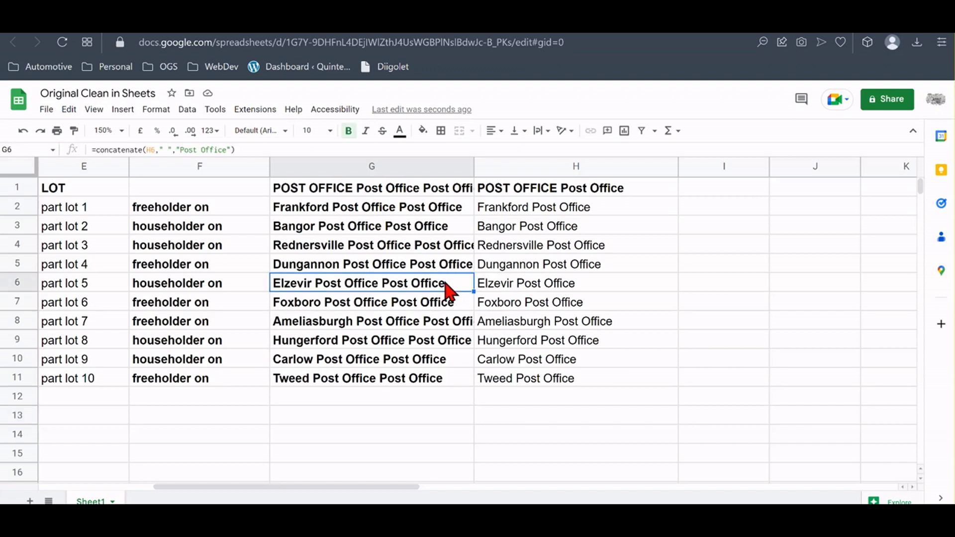
{"action": "left_click", "coordinate": [515, 288]}
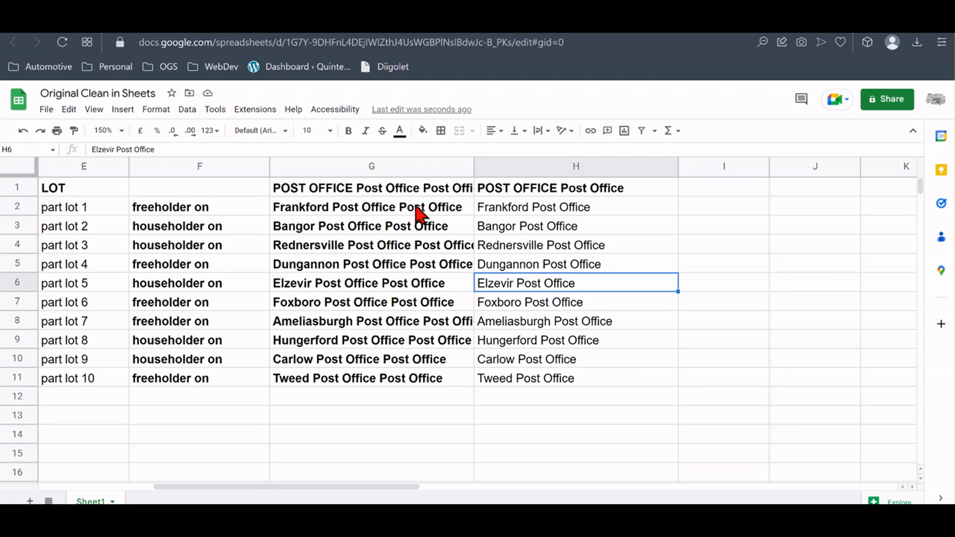
{"action": "left_click", "coordinate": [395, 169]}
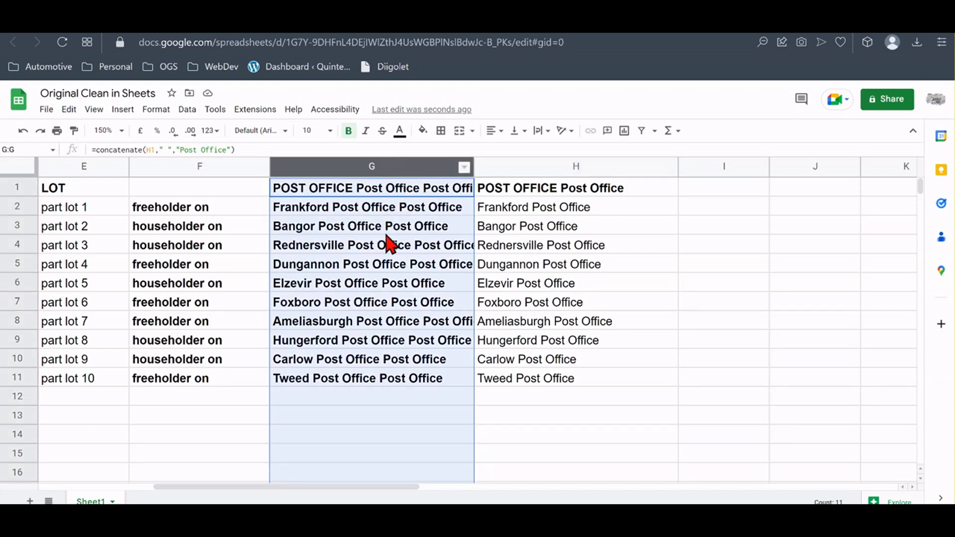
{"action": "right_click", "coordinate": [391, 259]}
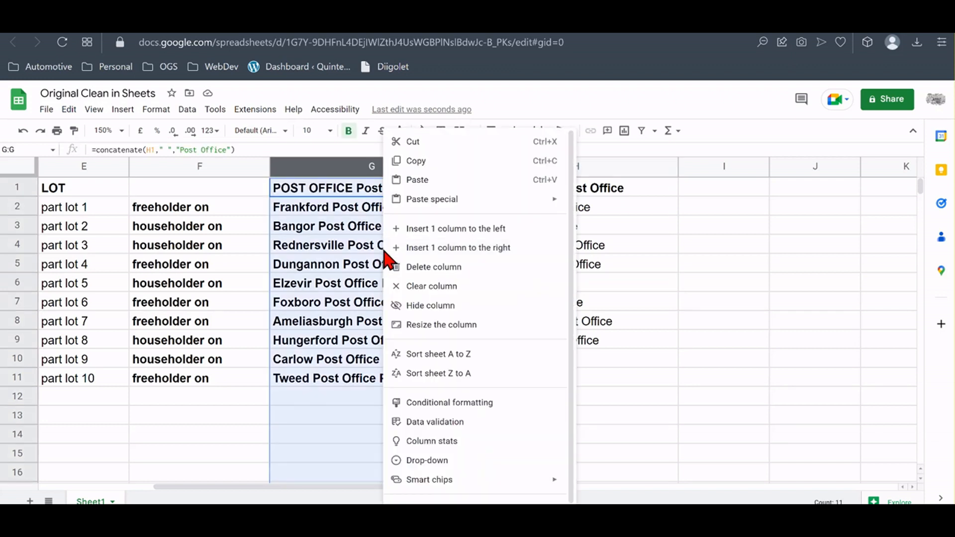
{"action": "left_click", "coordinate": [417, 269]}
Narrow the post office column to fit its text and shorten its header in G1 to POST OFFICE
{"action": "mouse_move", "coordinate": [463, 172]}
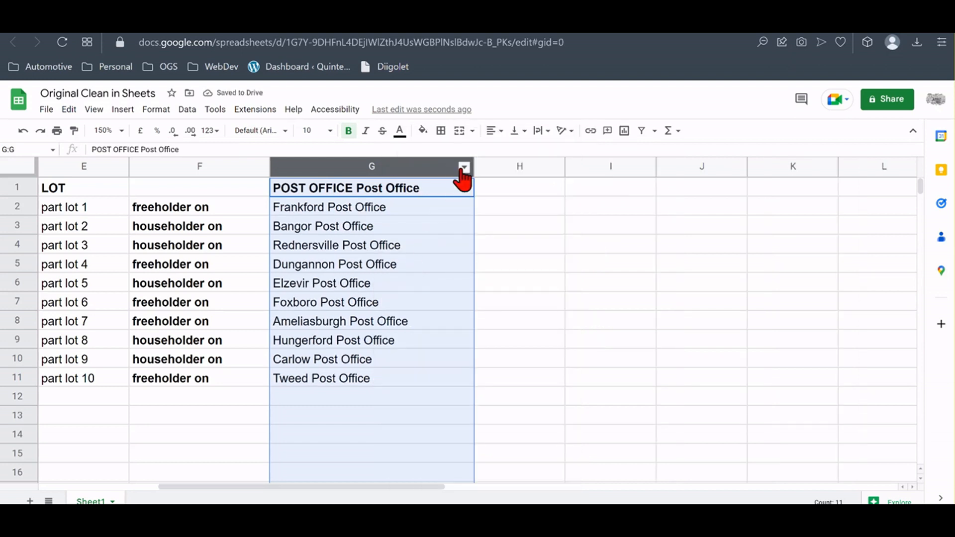
{"action": "left_click_drag", "start_coordinate": [473, 165], "coordinate": [434, 166]}
{"action": "left_click", "coordinate": [320, 191]}
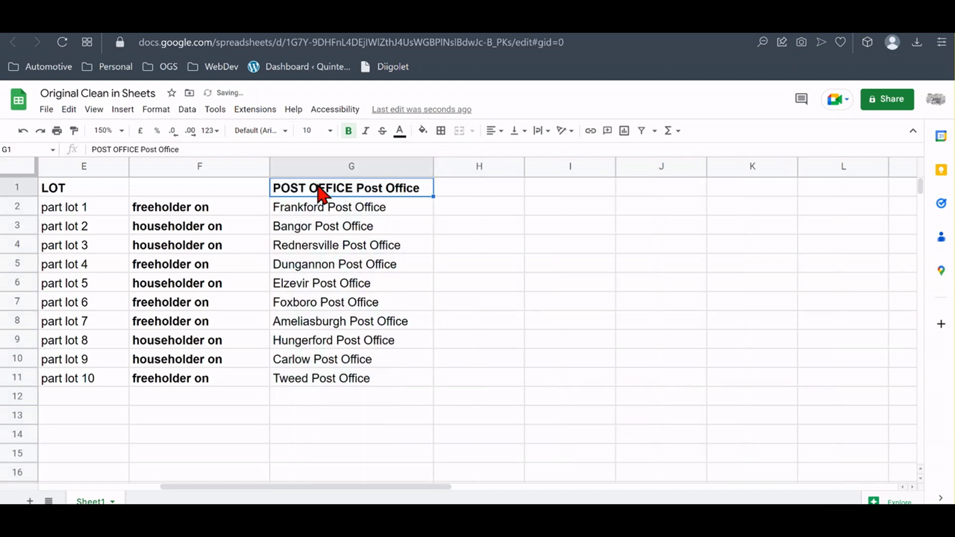
{"action": "left_click_drag", "start_coordinate": [140, 150], "coordinate": [174, 151]}
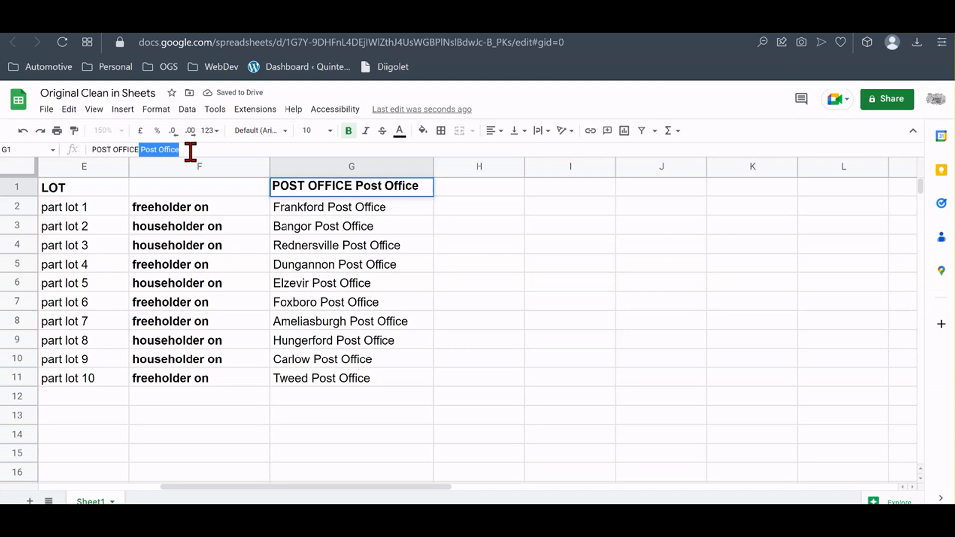
{"action": "key", "text": "BackSpace"}
{"action": "double_click", "coordinate": [391, 207]}
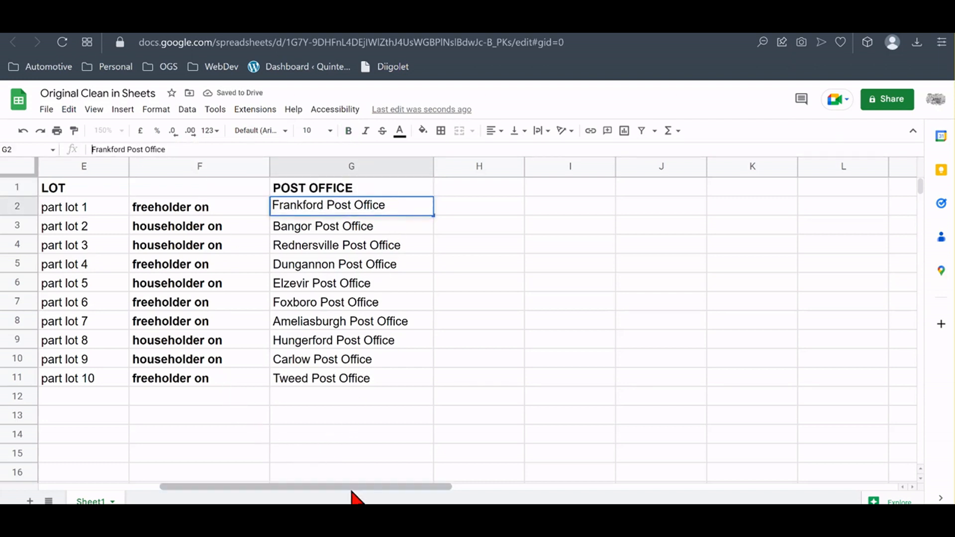
Remove the bold formatting from the freeholder/householder column F
{"action": "left_click_drag", "start_coordinate": [352, 490], "coordinate": [227, 488]}
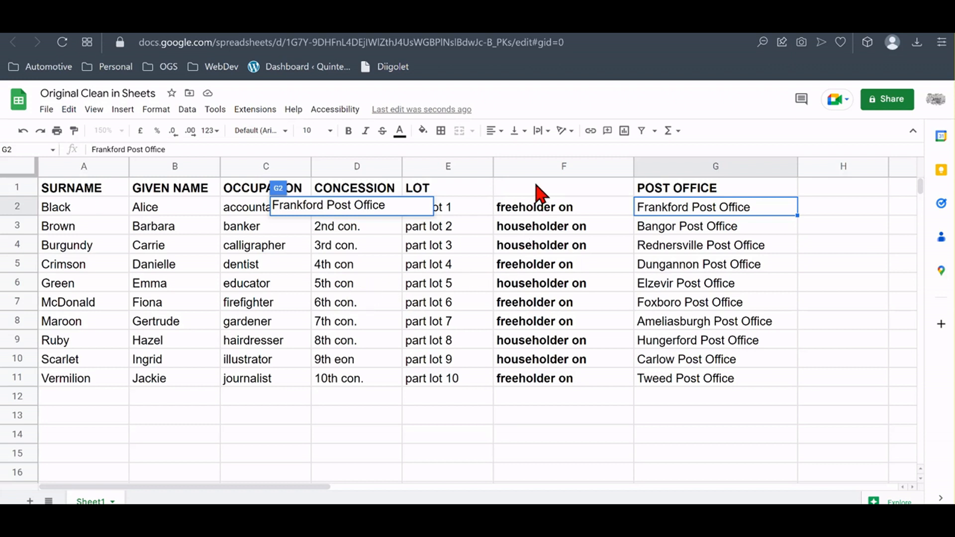
{"action": "left_click", "coordinate": [542, 168]}
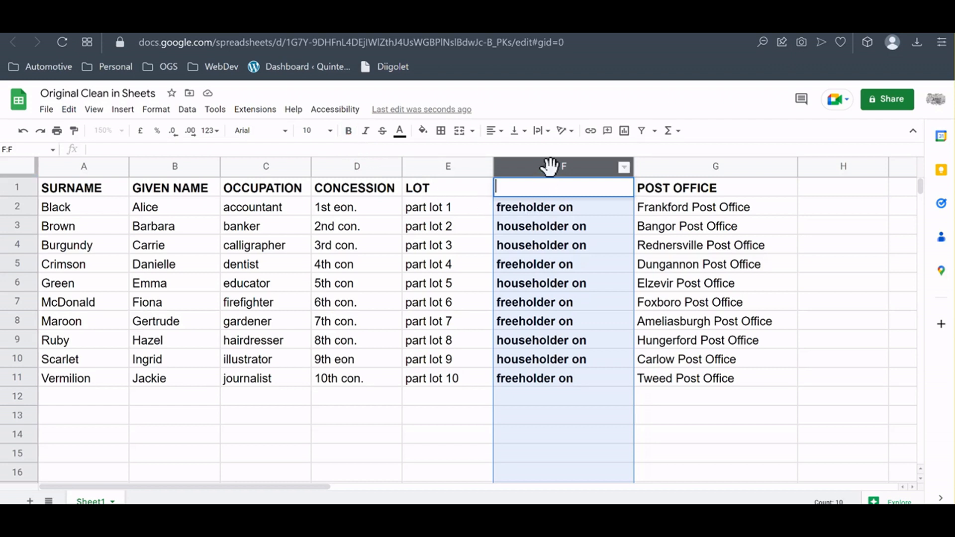
{"action": "left_click", "coordinate": [542, 255]}
{"action": "left_click", "coordinate": [531, 168]}
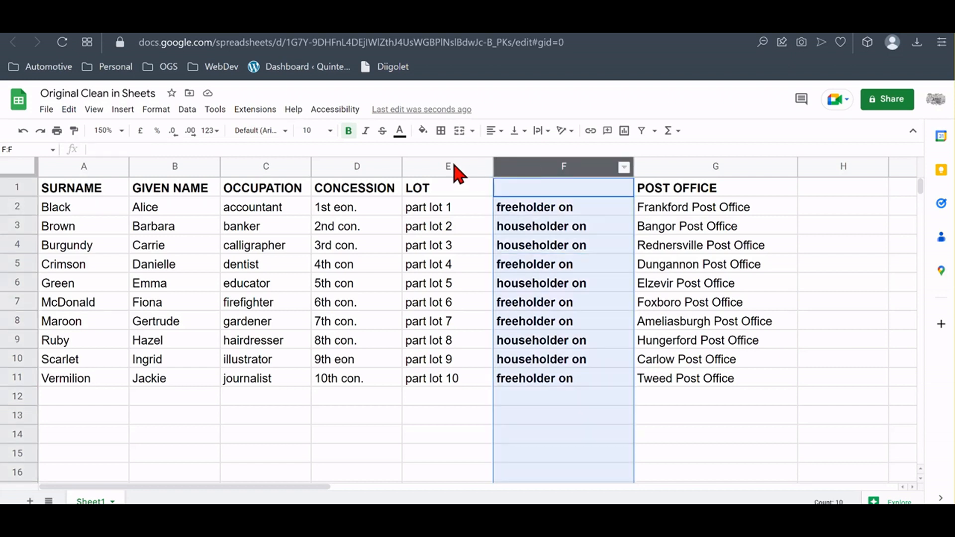
{"action": "left_click", "coordinate": [354, 136]}
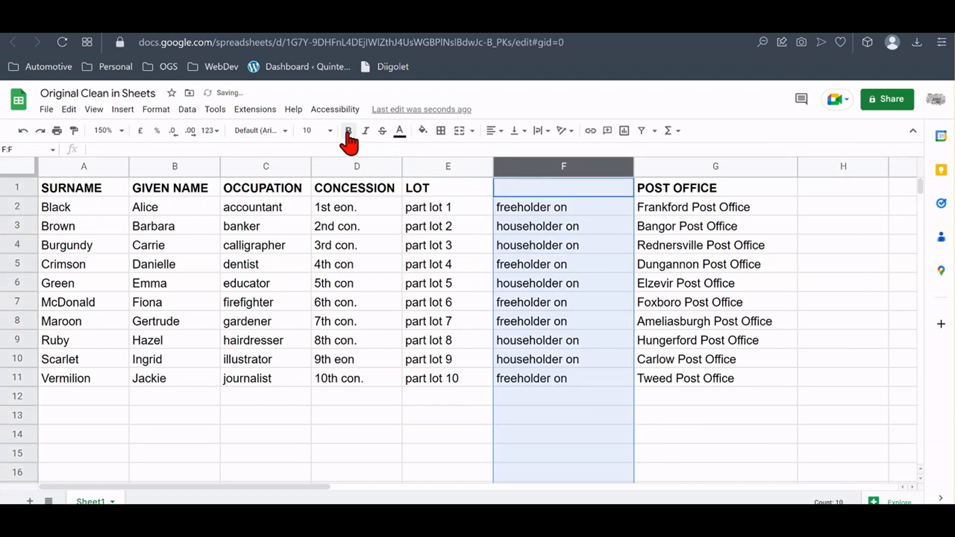
{"action": "left_click", "coordinate": [397, 404]}
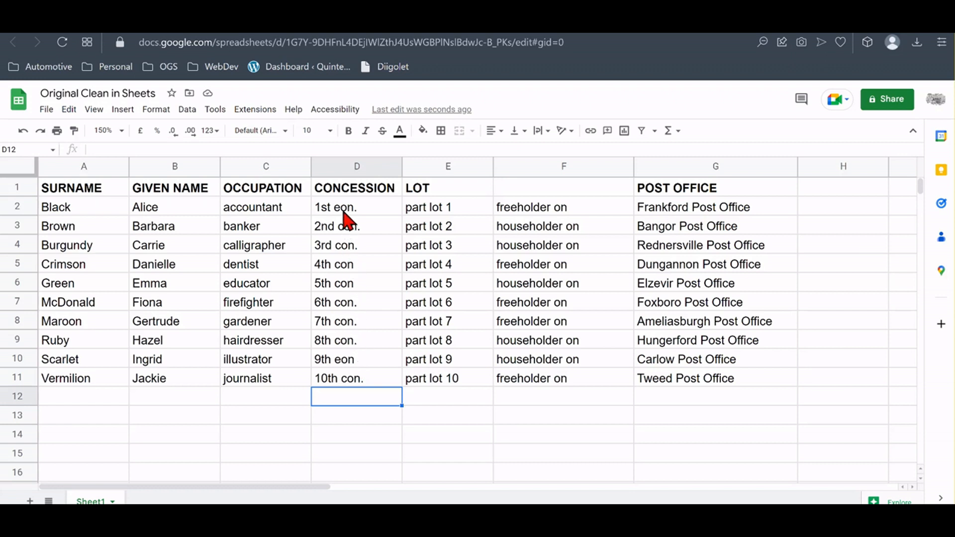
Replace every "eon" with "con." in the CONCESSION column, matching case
{"action": "left_click", "coordinate": [360, 167]}
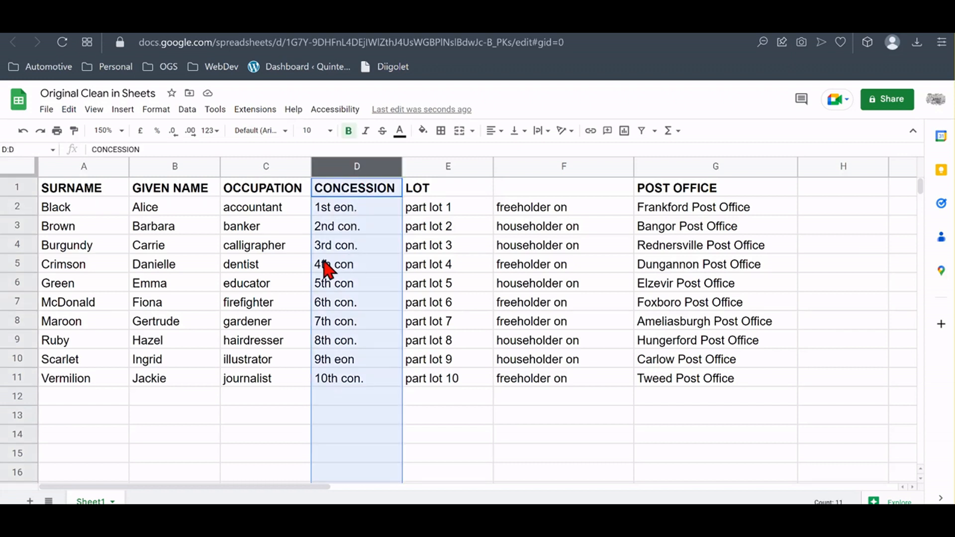
{"action": "left_click", "coordinate": [69, 110]}
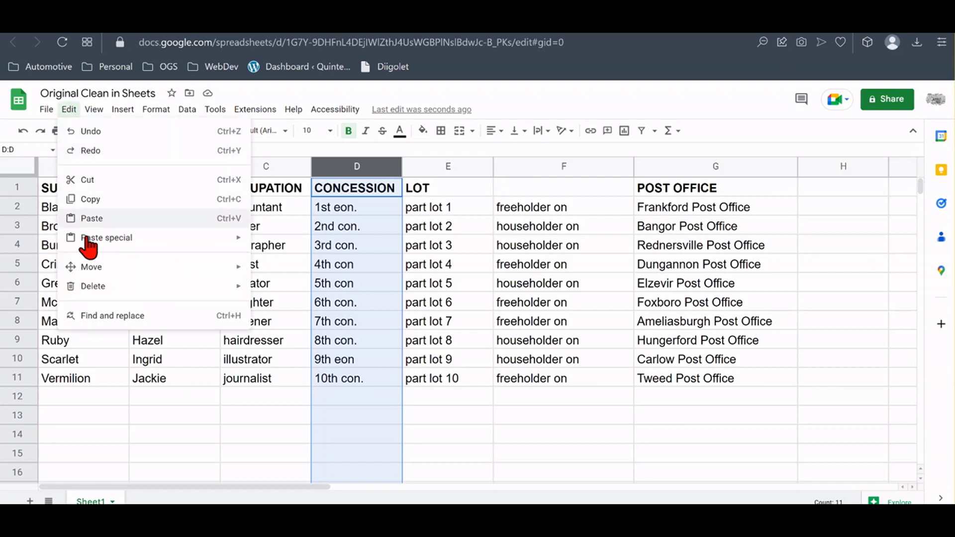
{"action": "left_click", "coordinate": [101, 315]}
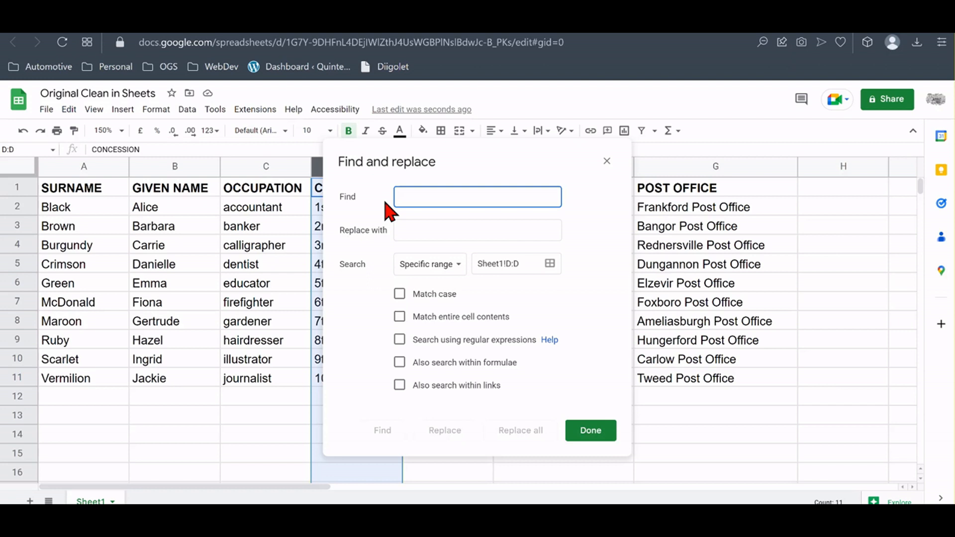
{"action": "type", "text": "eon"}
{"action": "left_click", "coordinate": [400, 293]}
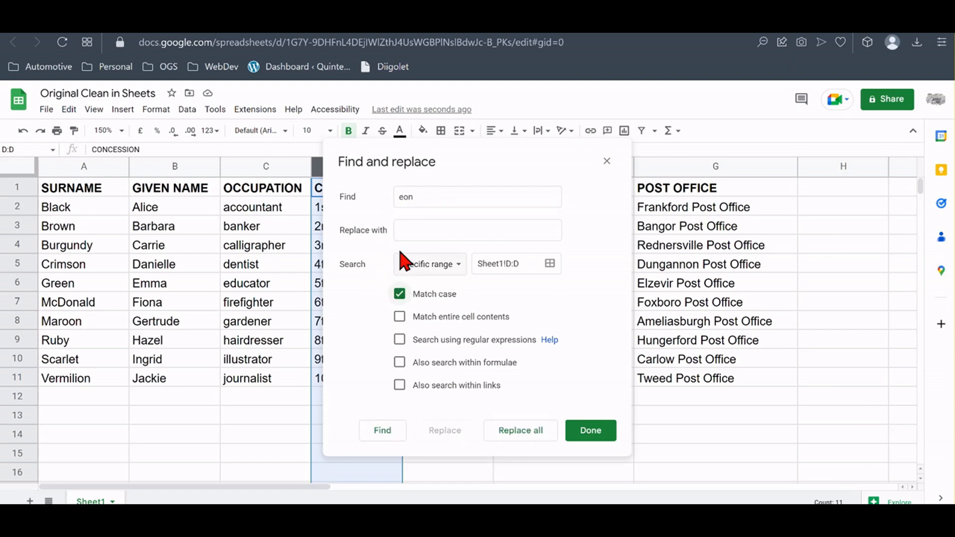
{"action": "left_click", "coordinate": [404, 229]}
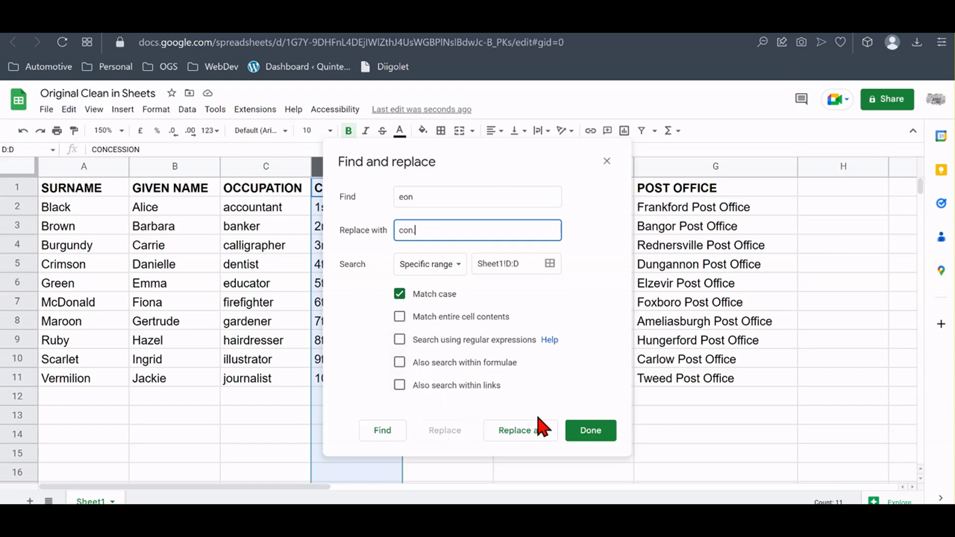
{"action": "left_click", "coordinate": [525, 430]}
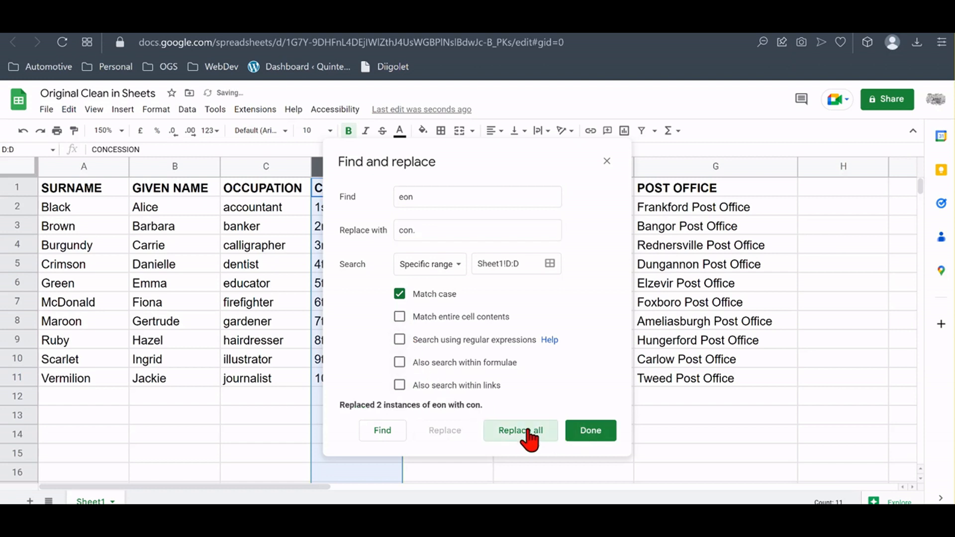
{"action": "left_click", "coordinate": [577, 431]}
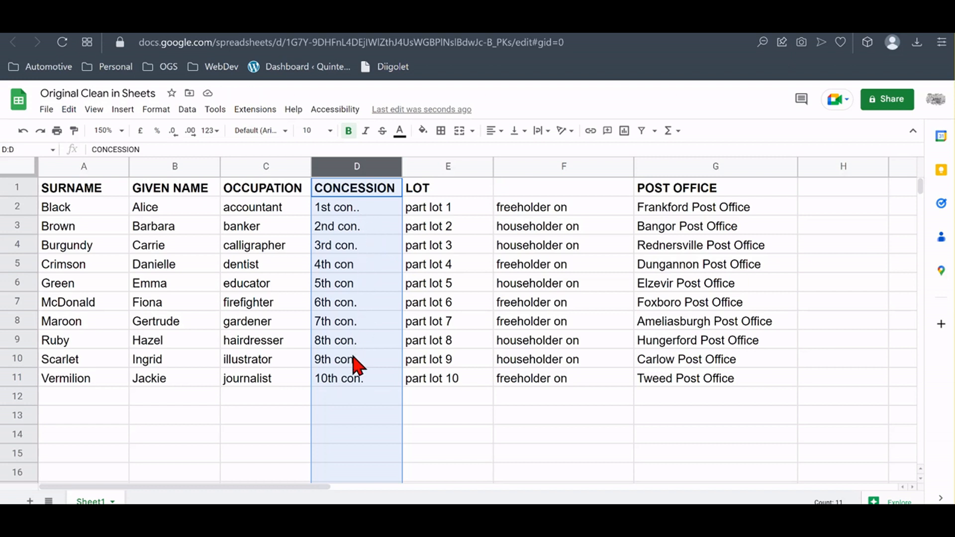
Remove the extra period from cell D2 so that it reads "1st con."
{"action": "left_click", "coordinate": [358, 212]}
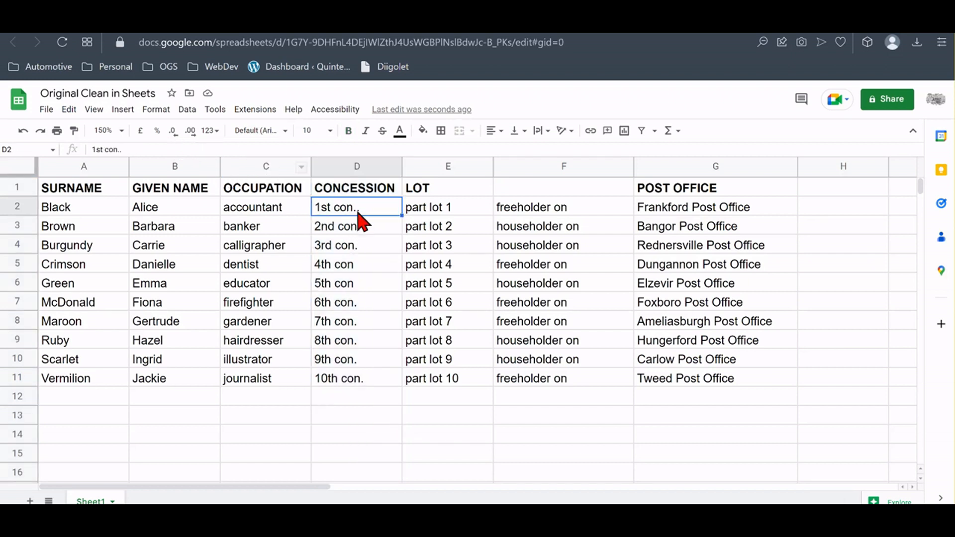
{"action": "left_click", "coordinate": [155, 148]}
{"action": "key", "text": "BackSpace"}
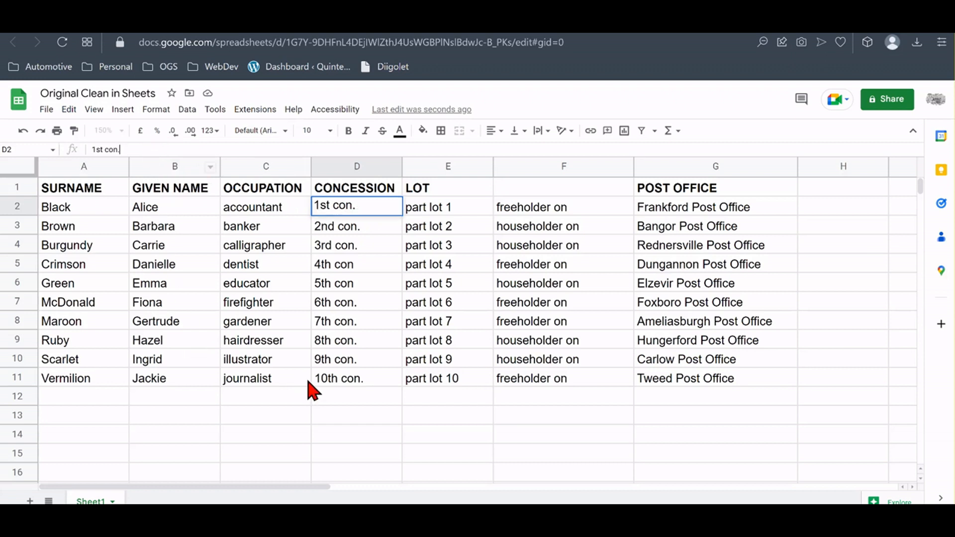
{"action": "left_click", "coordinate": [331, 393]}
Replace every "con" with "con." in the CONCESSION column, matching case
{"action": "left_click", "coordinate": [360, 166]}
{"action": "double_click", "coordinate": [361, 167]}
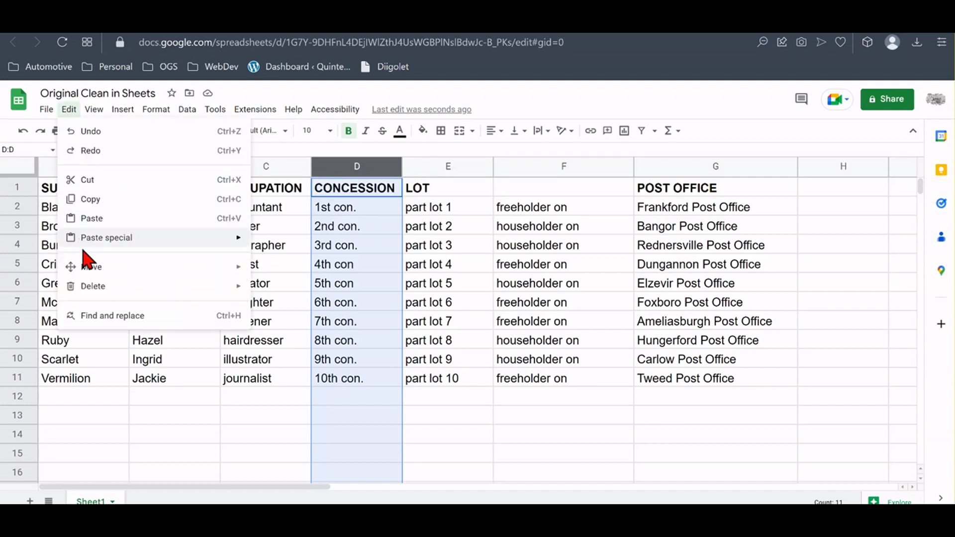
{"action": "left_click", "coordinate": [95, 316]}
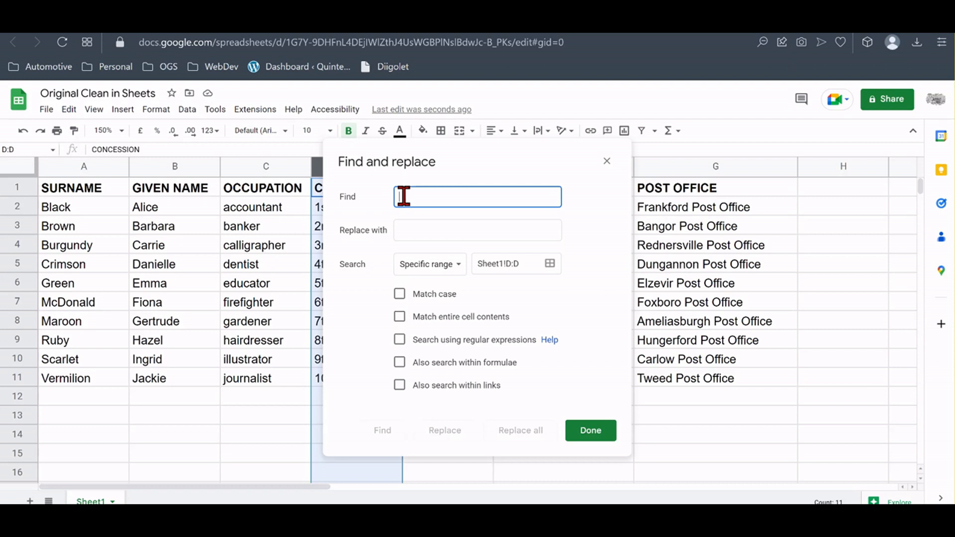
{"action": "type", "text": "Con"}
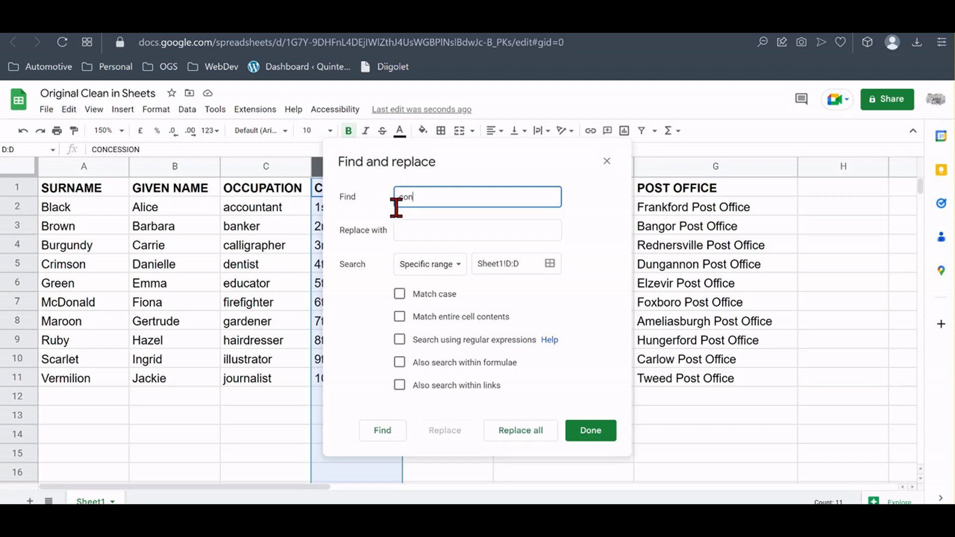
{"action": "left_click", "coordinate": [399, 293]}
{"action": "left_click", "coordinate": [408, 231]}
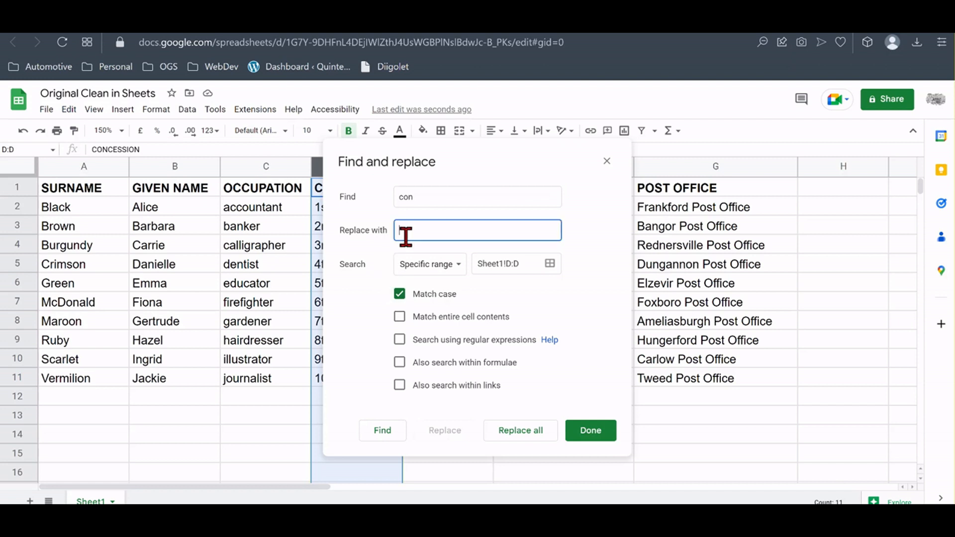
{"action": "type", "text": "con."}
{"action": "left_click", "coordinate": [522, 432]}
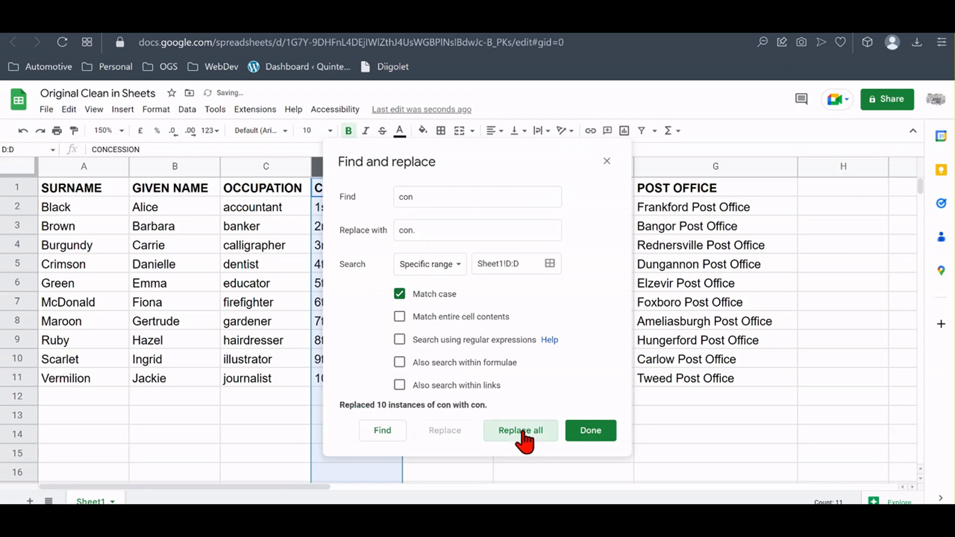
{"action": "left_click", "coordinate": [578, 436]}
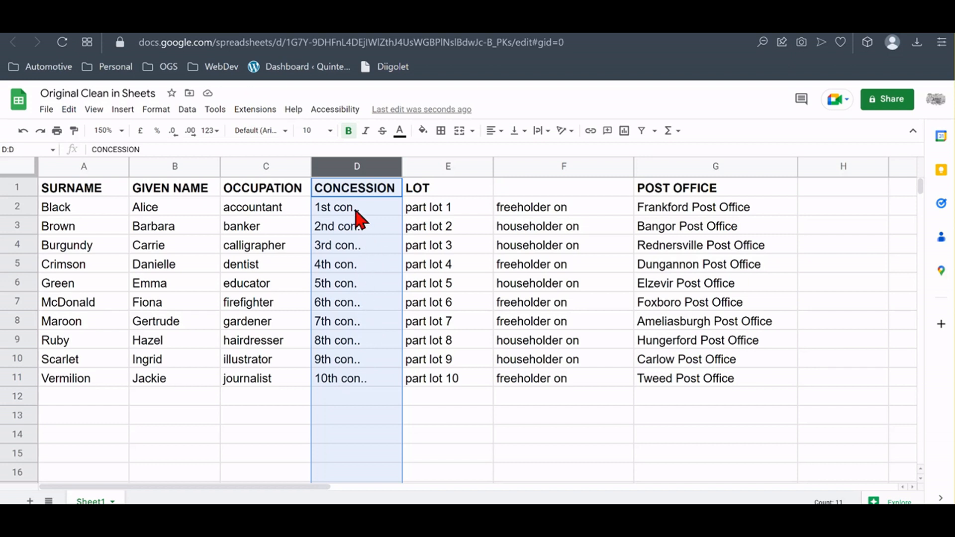
Replace every double period ".." with a single "." in the CONCESSION column, matching case
{"action": "left_click", "coordinate": [66, 112]}
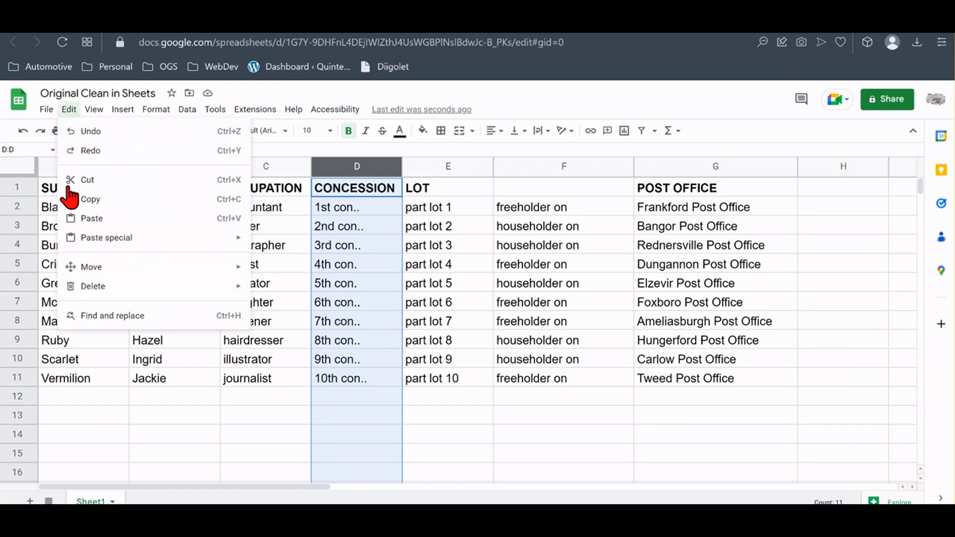
{"action": "left_click", "coordinate": [99, 316]}
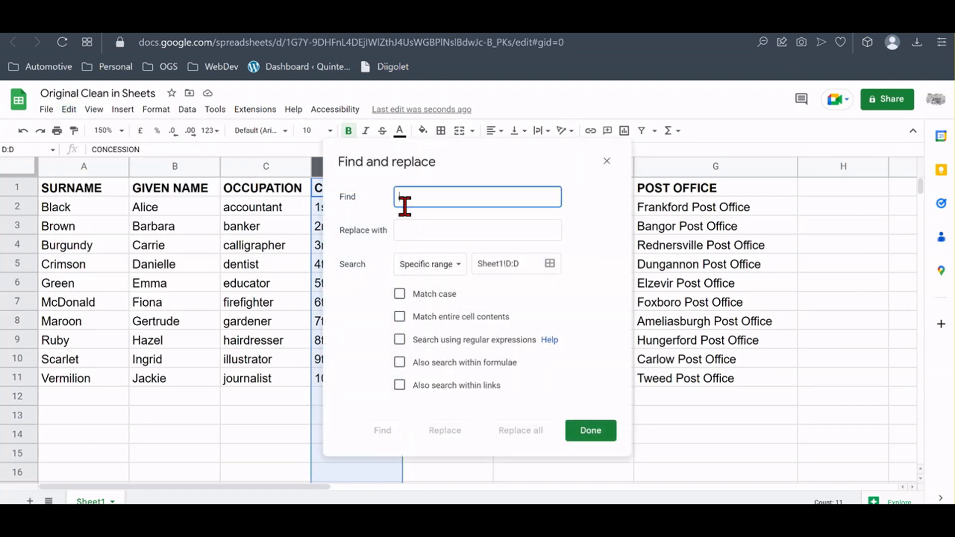
{"action": "type", "text": ".."}
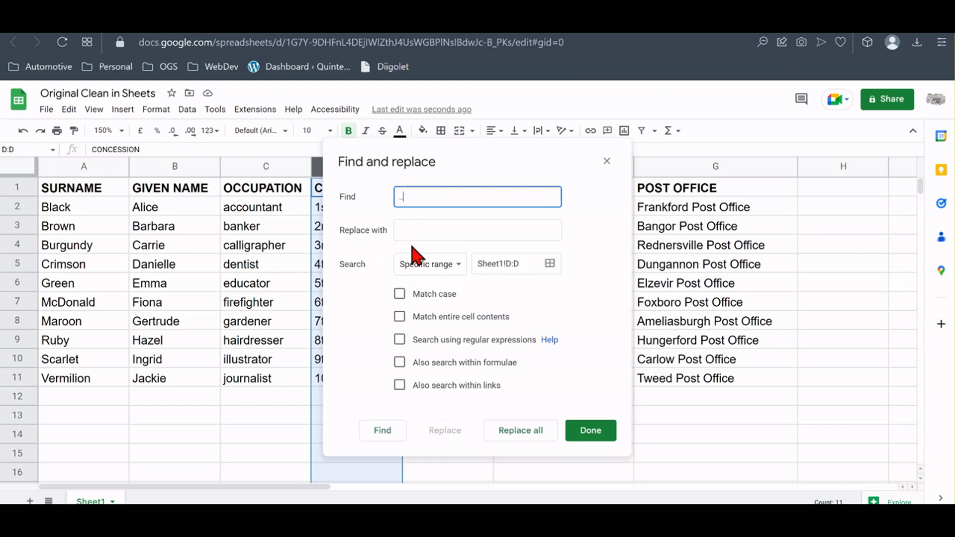
{"action": "left_click", "coordinate": [409, 237]}
{"action": "type", "text": "."}
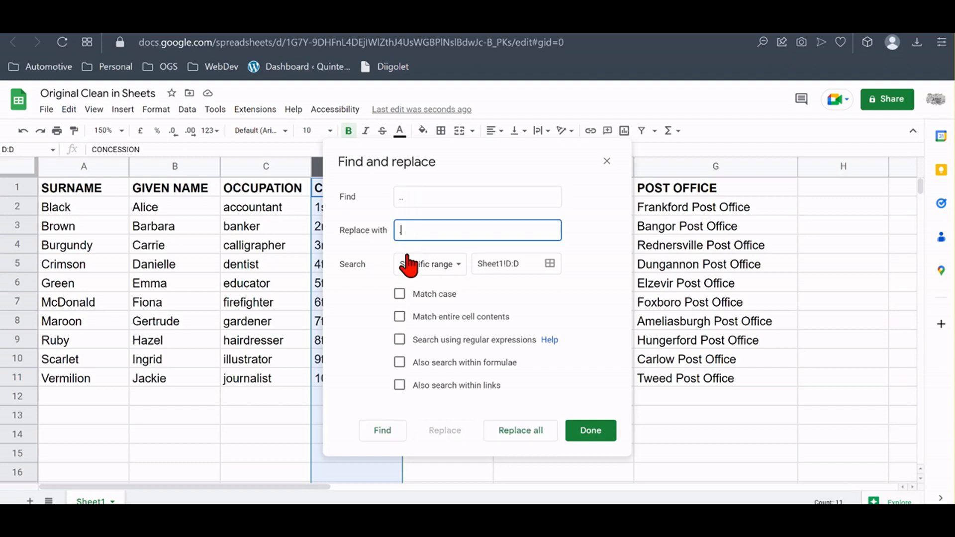
{"action": "left_click", "coordinate": [400, 293]}
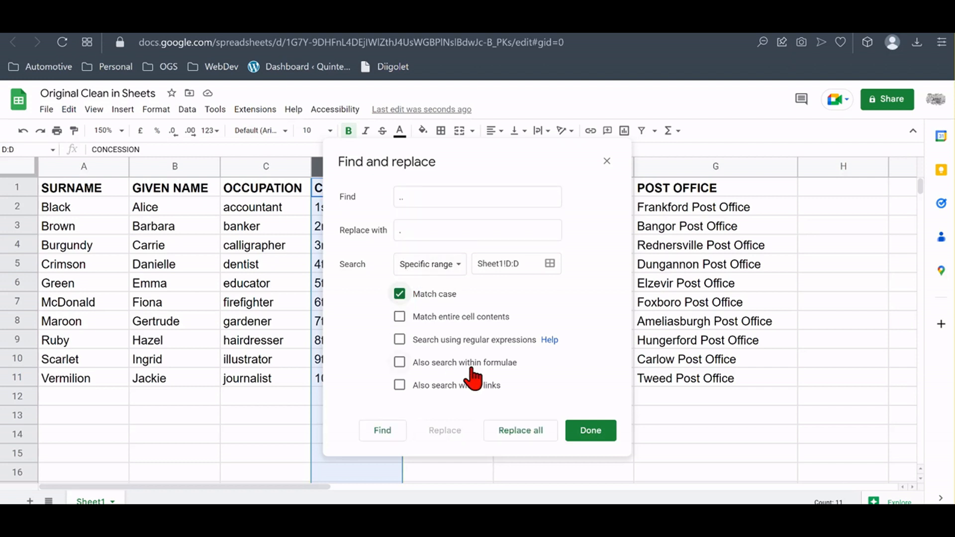
{"action": "left_click", "coordinate": [538, 438]}
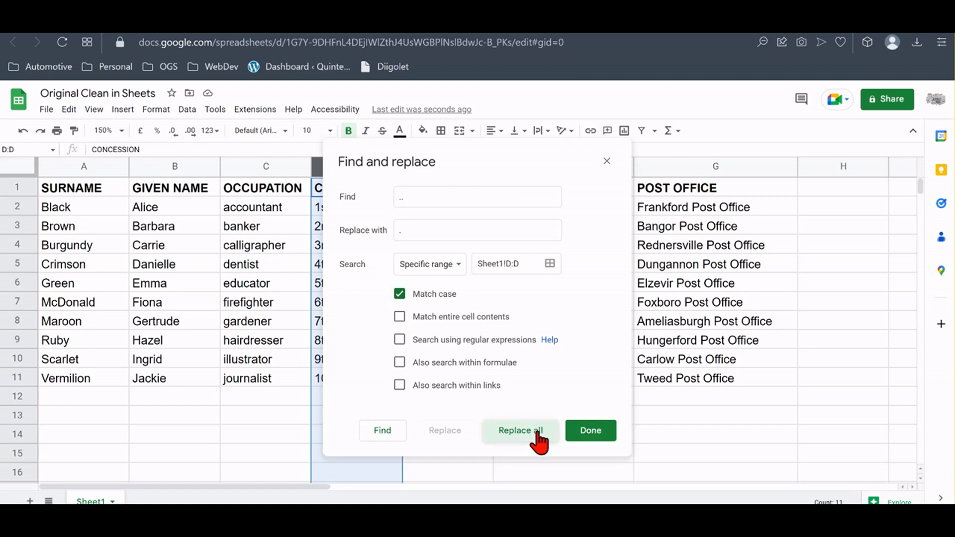
{"action": "left_click", "coordinate": [580, 437]}
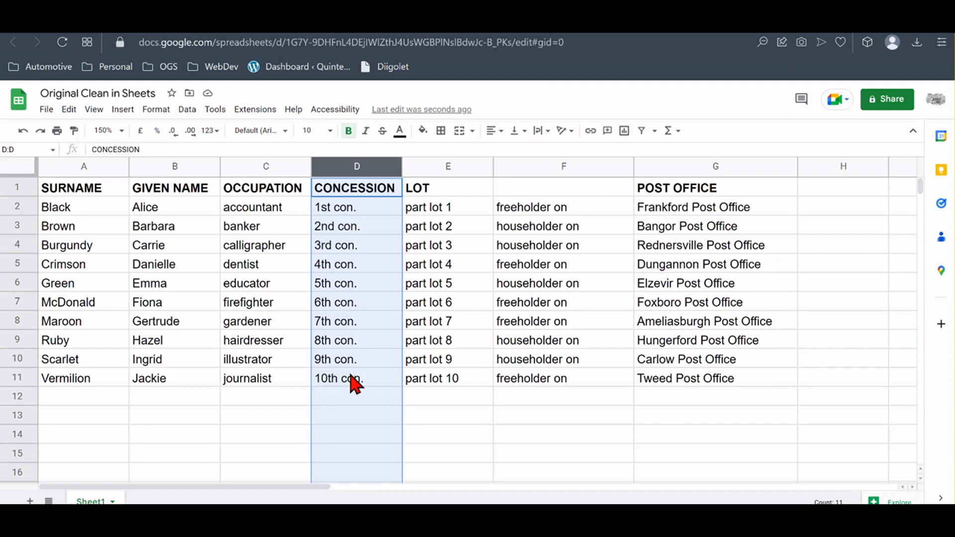
Replace every "con." with "concession" in column D, matching case, and widen the column slightly to fit the longer text
{"action": "left_click", "coordinate": [69, 109]}
{"action": "left_click", "coordinate": [129, 316]}
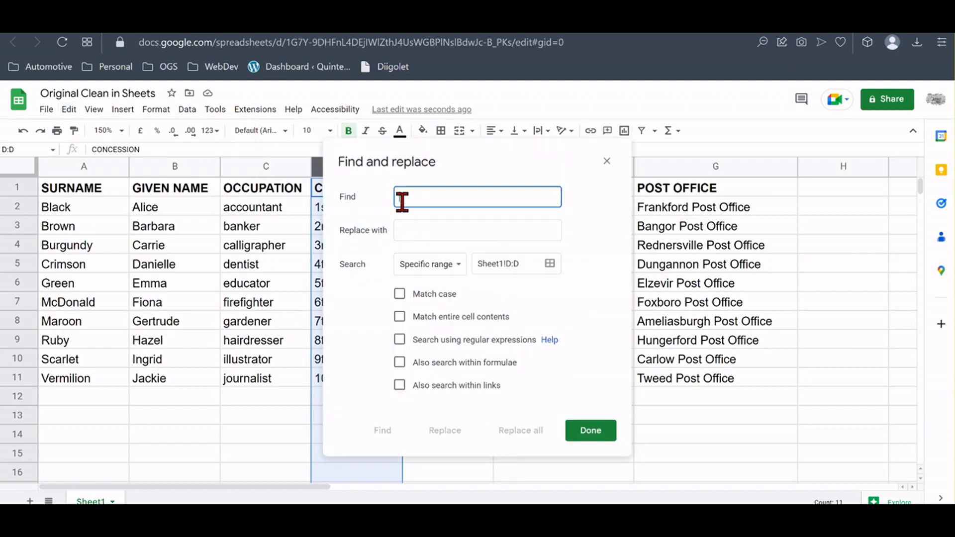
{"action": "type", "text": "con."}
{"action": "left_click", "coordinate": [409, 231]}
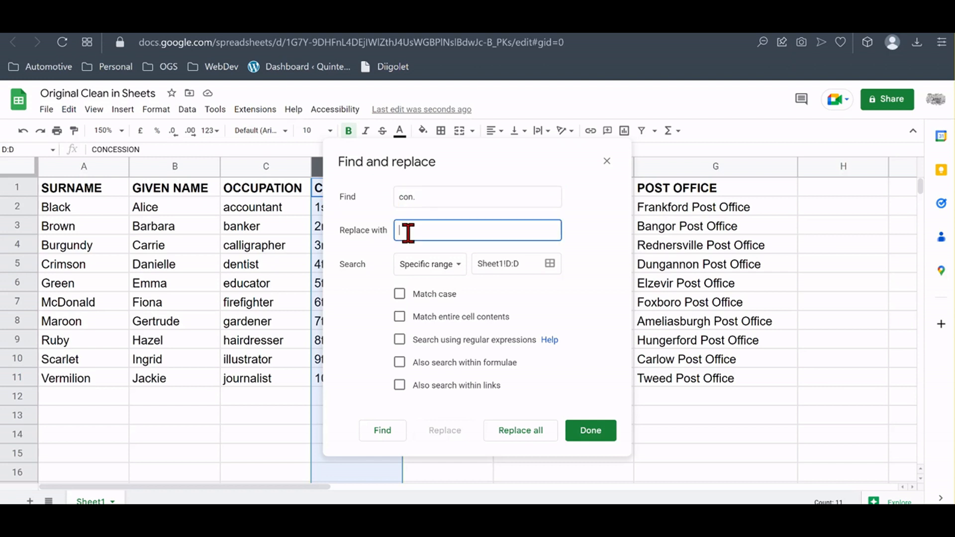
{"action": "left_click", "coordinate": [399, 294]}
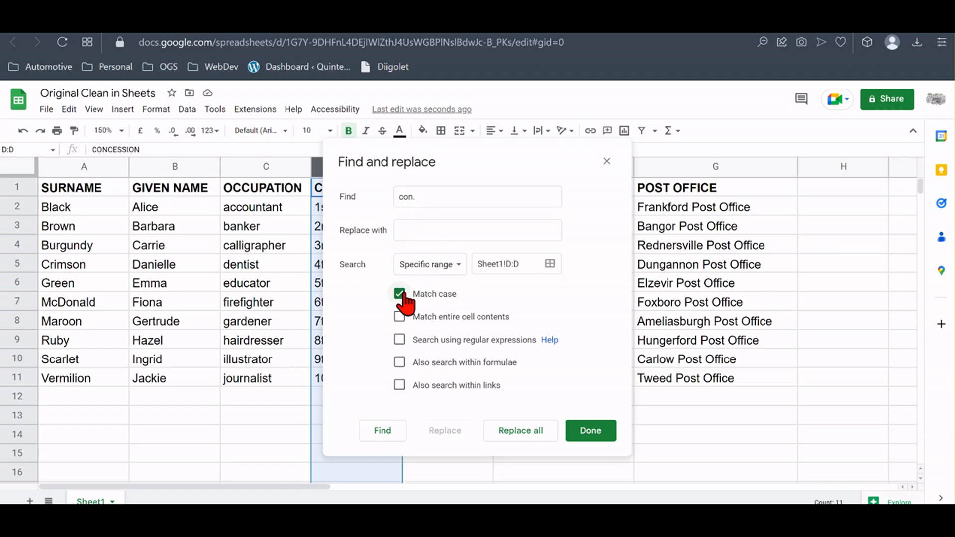
{"action": "left_click", "coordinate": [405, 232]}
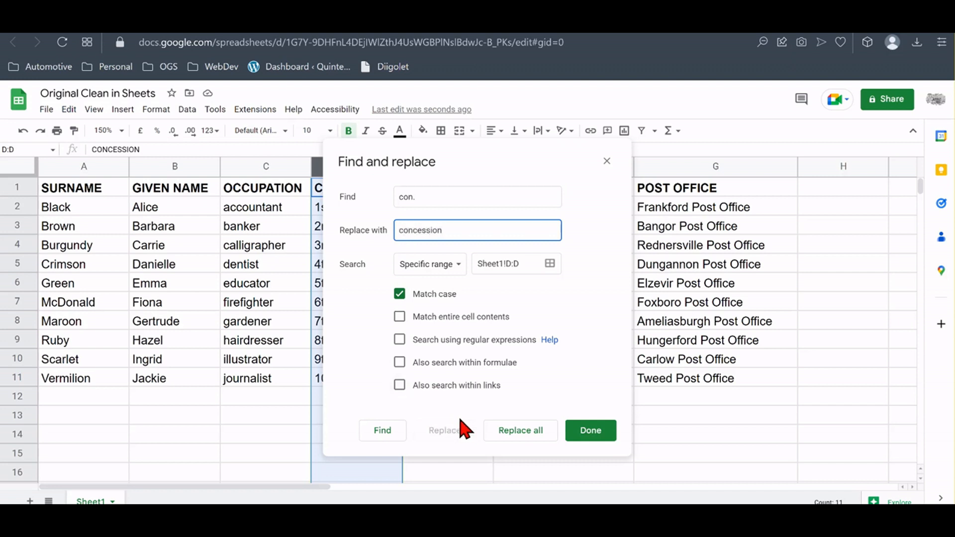
{"action": "left_click", "coordinate": [512, 435]}
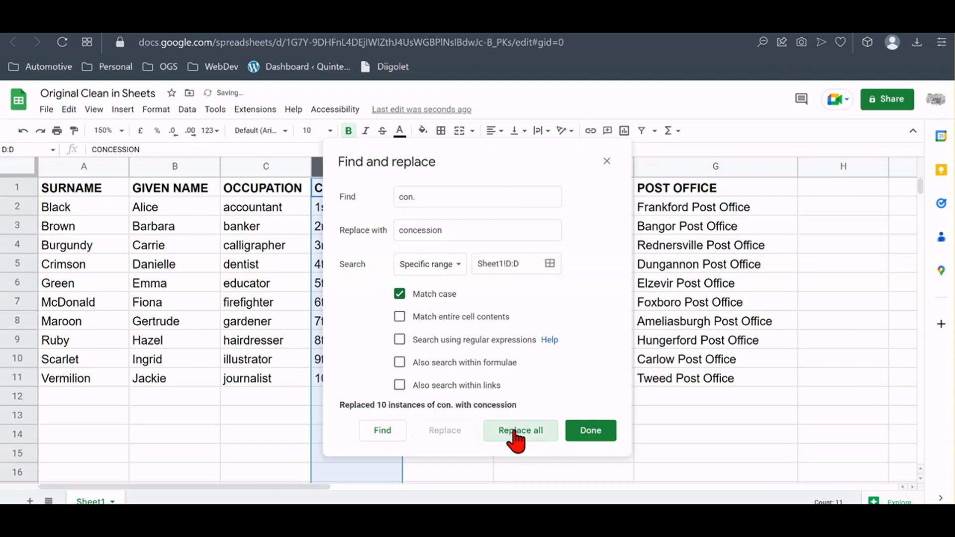
{"action": "left_click", "coordinate": [569, 432]}
{"action": "left_click_drag", "start_coordinate": [401, 167], "coordinate": [417, 169]}
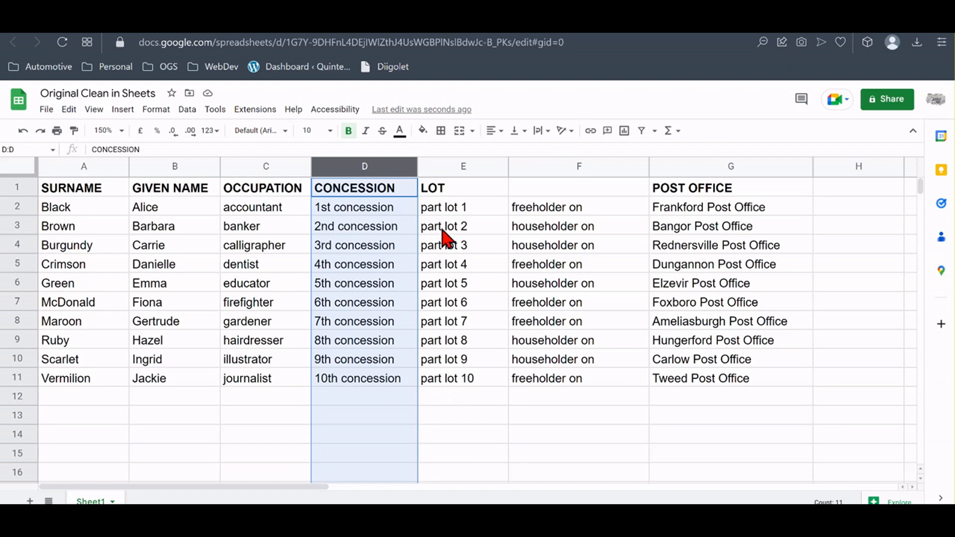
Trim the whitespace in columns D through F, from CONCESSION to the freeholder/householder column
{"action": "left_click", "coordinate": [376, 291]}
{"action": "left_click", "coordinate": [455, 291]}
{"action": "left_click", "coordinate": [550, 290]}
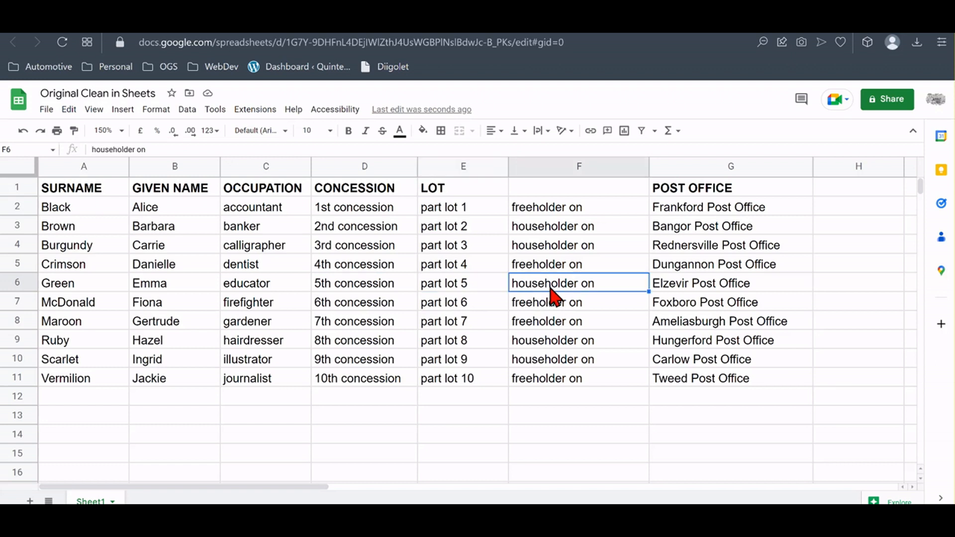
{"action": "left_click", "coordinate": [368, 165]}
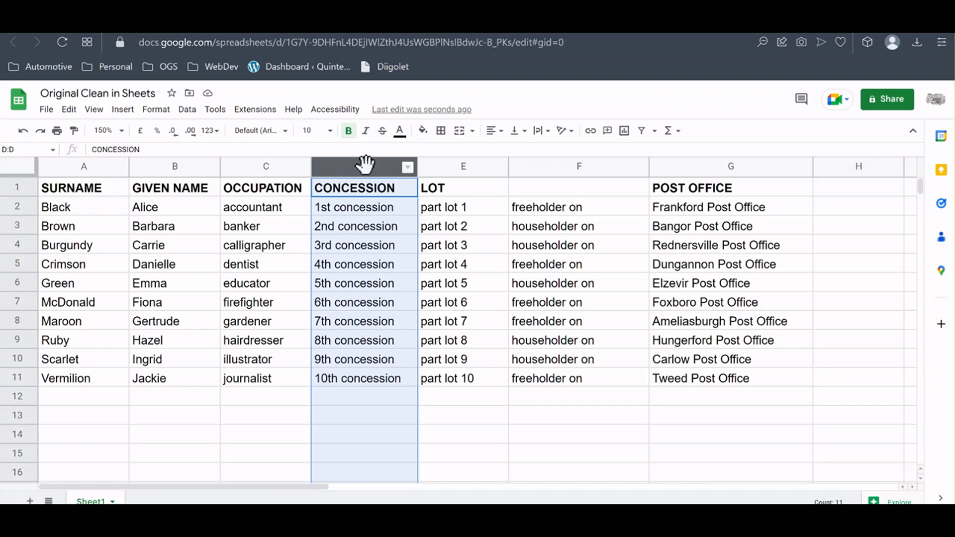
{"action": "left_click", "coordinate": [560, 169], "text": "shift"}
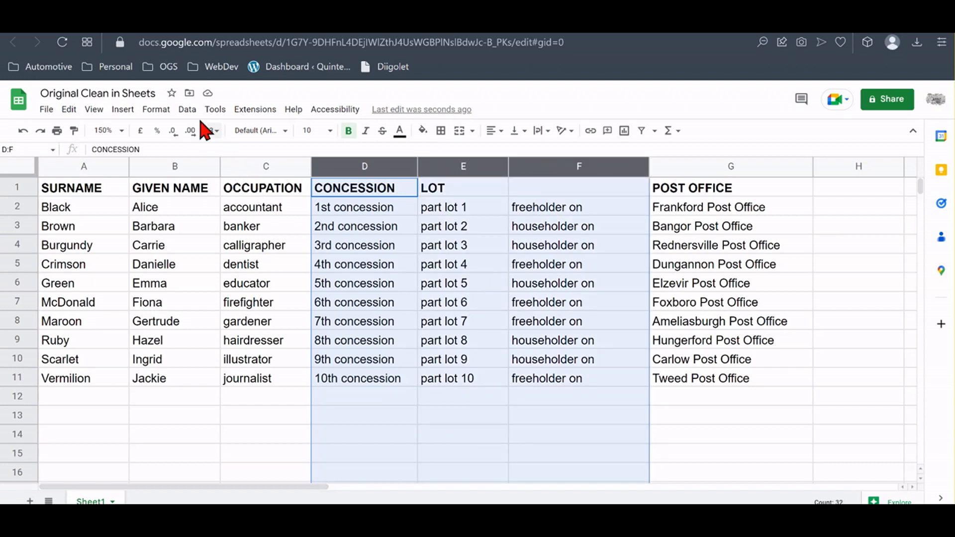
{"action": "left_click", "coordinate": [187, 109]}
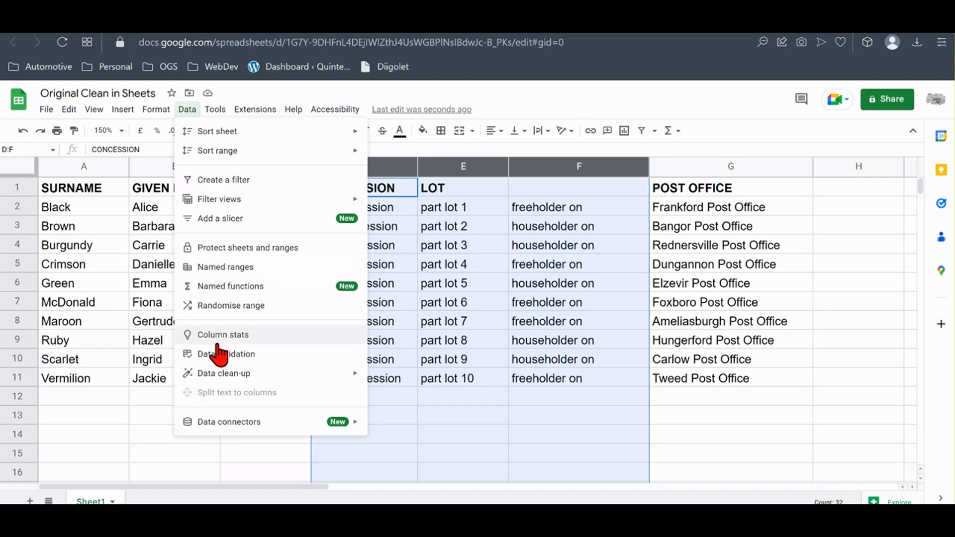
{"action": "mouse_move", "coordinate": [222, 376]}
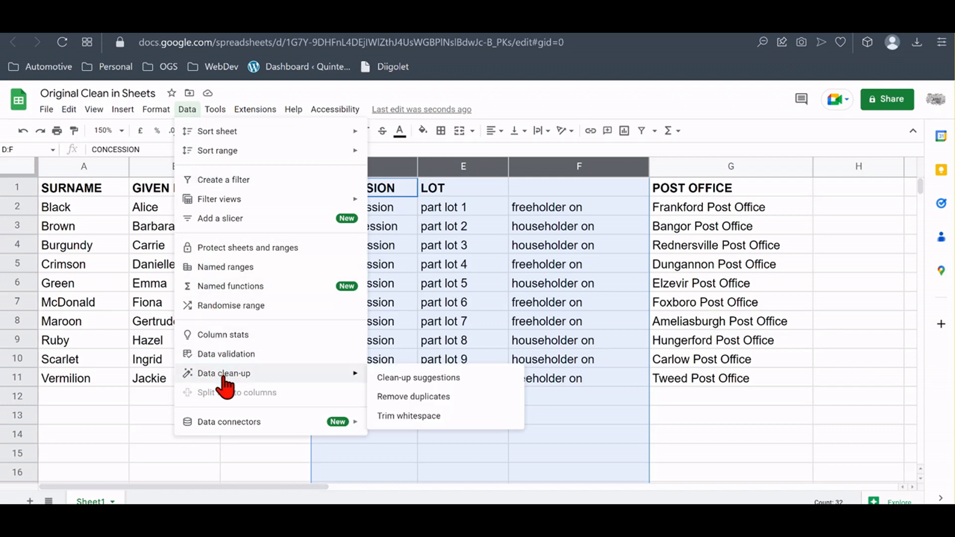
{"action": "left_click", "coordinate": [395, 418]}
{"action": "left_click", "coordinate": [604, 322]}
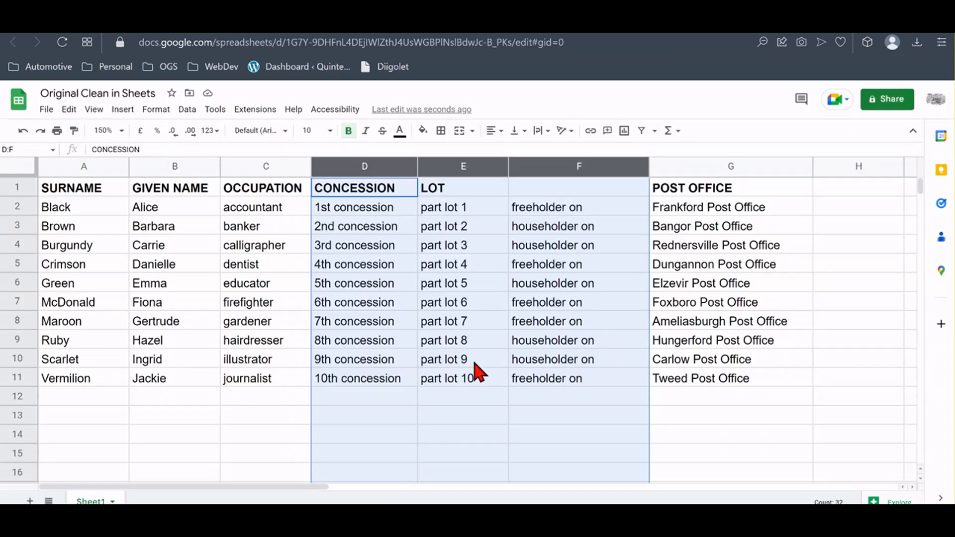
{"action": "left_click", "coordinate": [431, 410]}
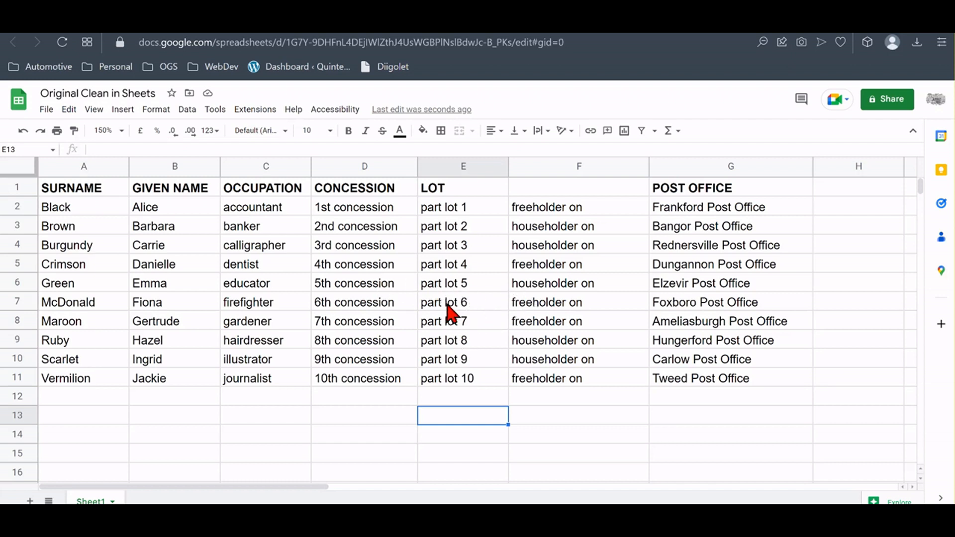
Insert an empty column before the CONCESSION column and widen it to roughly double its width
{"action": "left_click", "coordinate": [352, 169]}
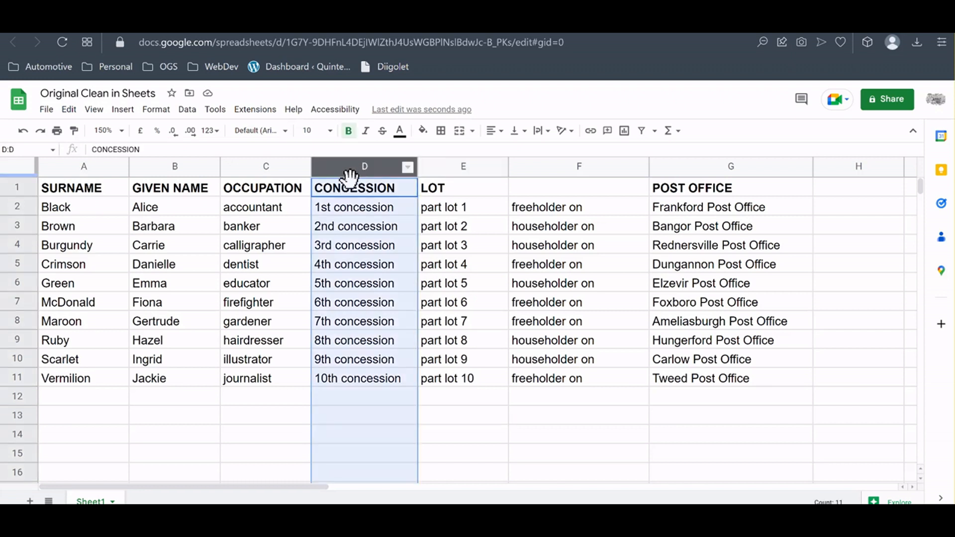
{"action": "right_click", "coordinate": [354, 241]}
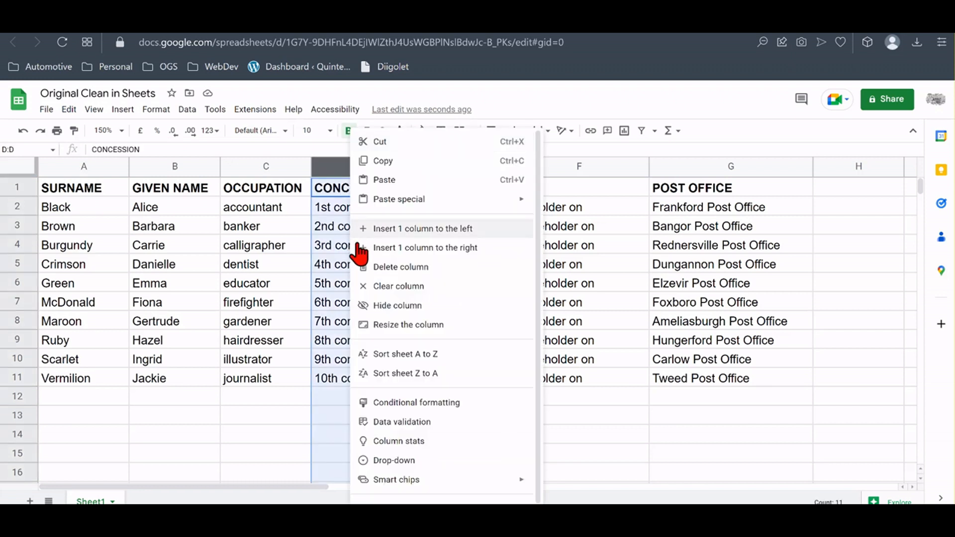
{"action": "left_click", "coordinate": [401, 233]}
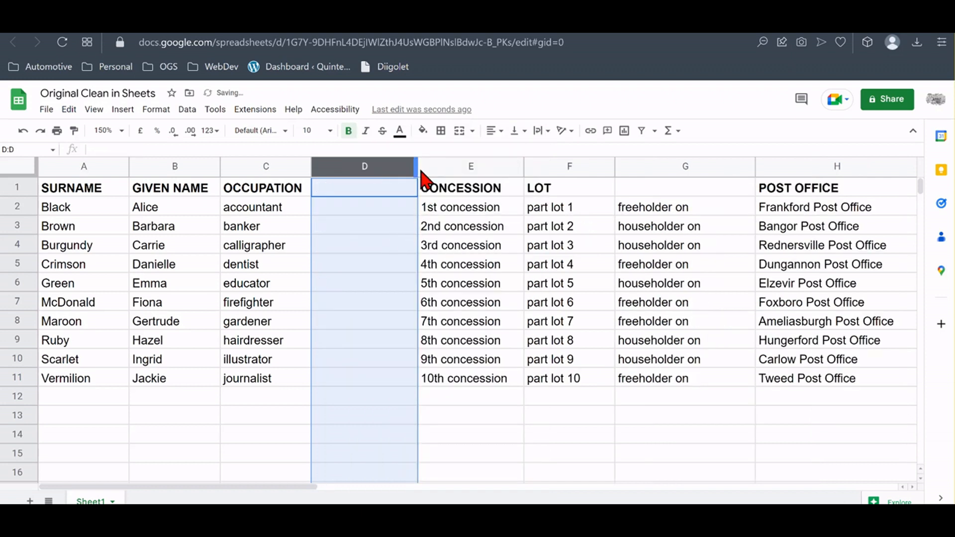
{"action": "left_click_drag", "start_coordinate": [422, 166], "coordinate": [536, 166]}
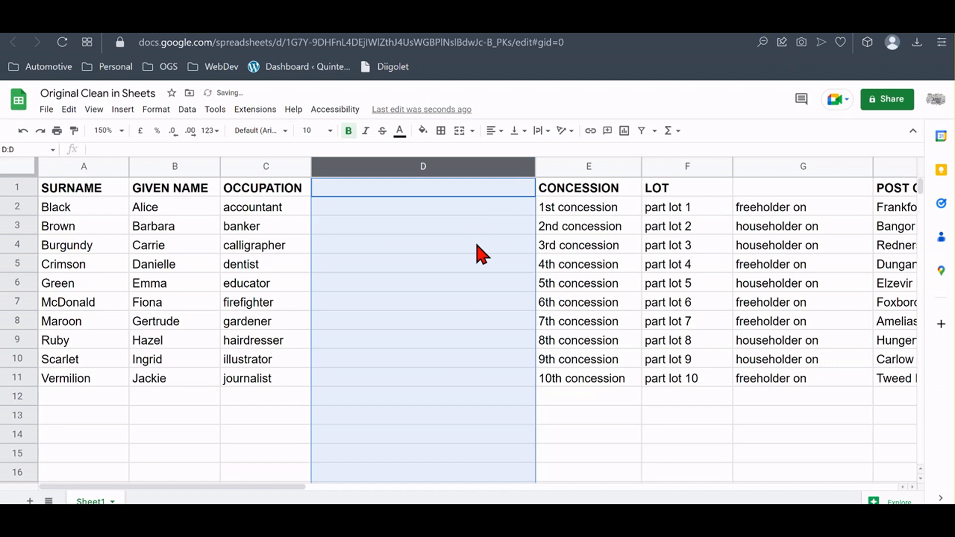
Enter the formula =concatenate(g1," ",e1,"-",f1) in cell D1 to combine the freeholder/householder, concession and lot text
{"action": "left_click", "coordinate": [396, 200]}
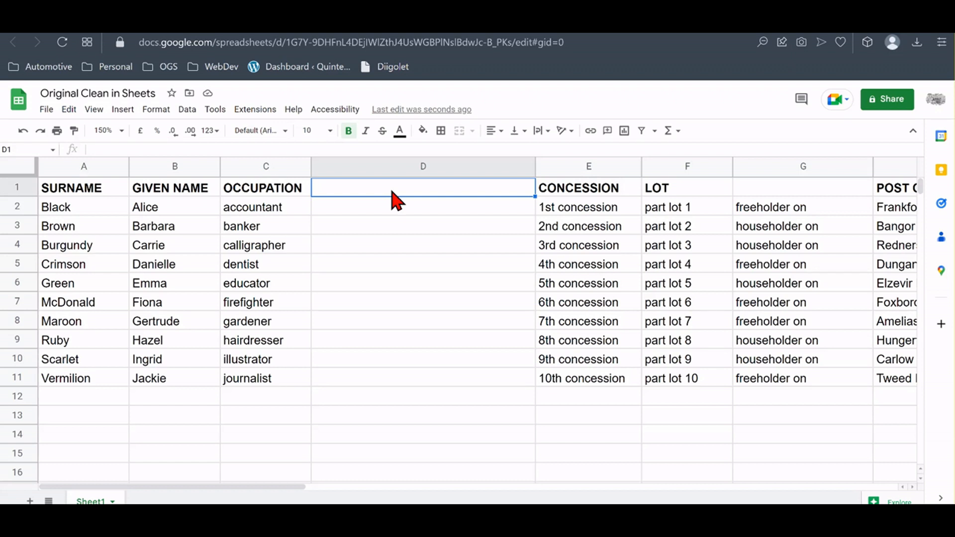
{"action": "type", "text": "=conca"}
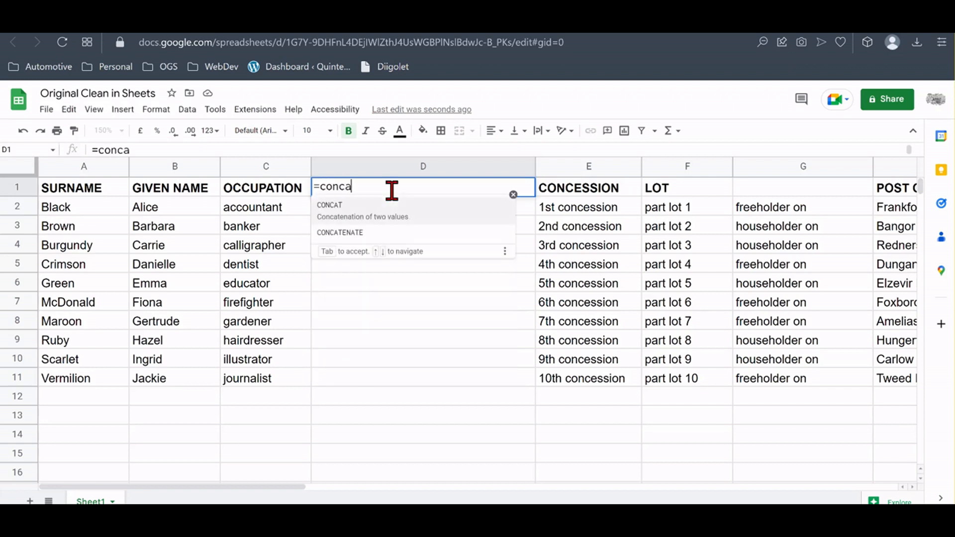
{"action": "type", "text": "tenate"}
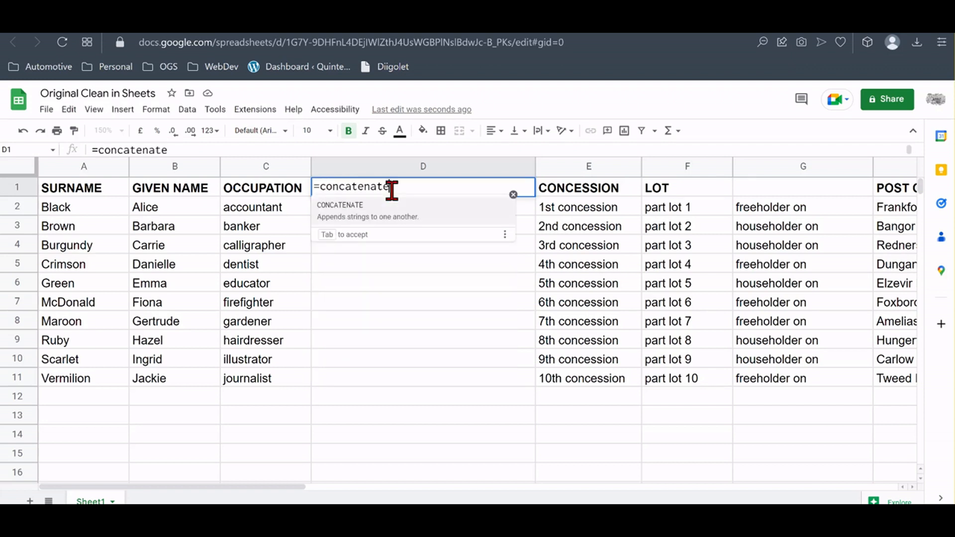
{"action": "type", "text": "("}
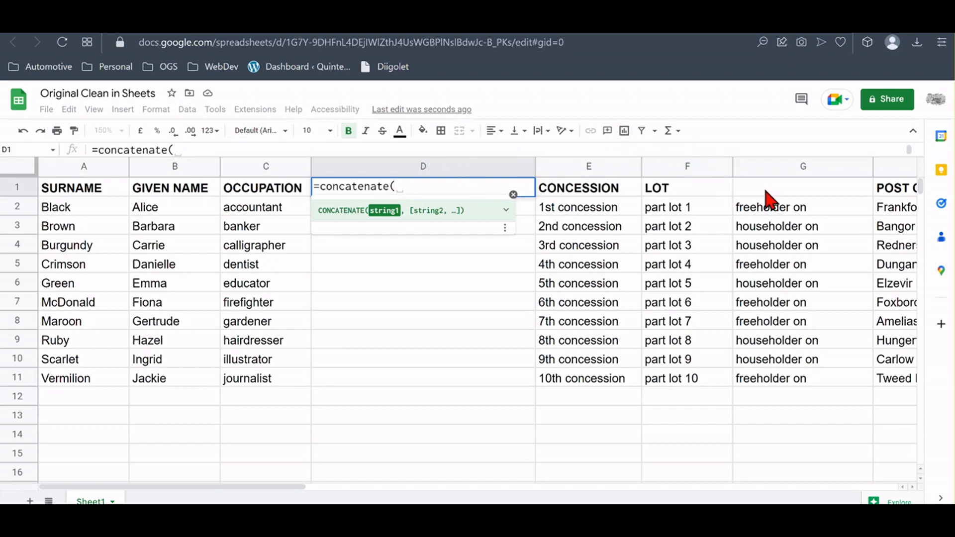
{"action": "type", "text": "g"}
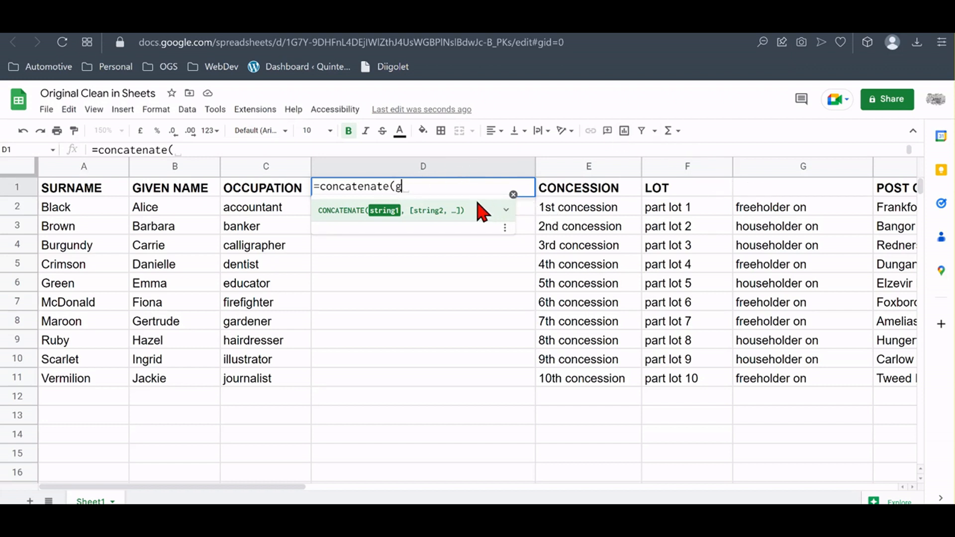
{"action": "type", "text": "1"}
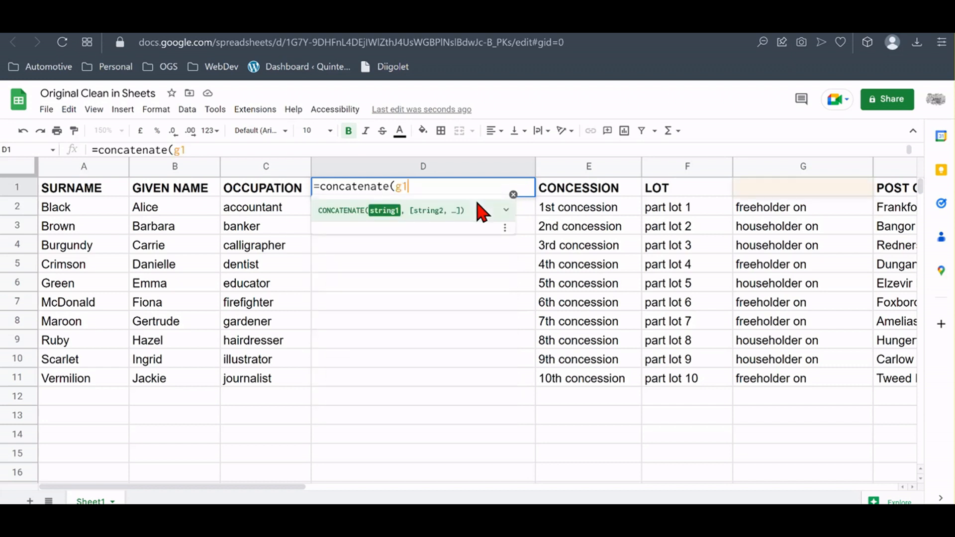
{"action": "type", "text": ","}
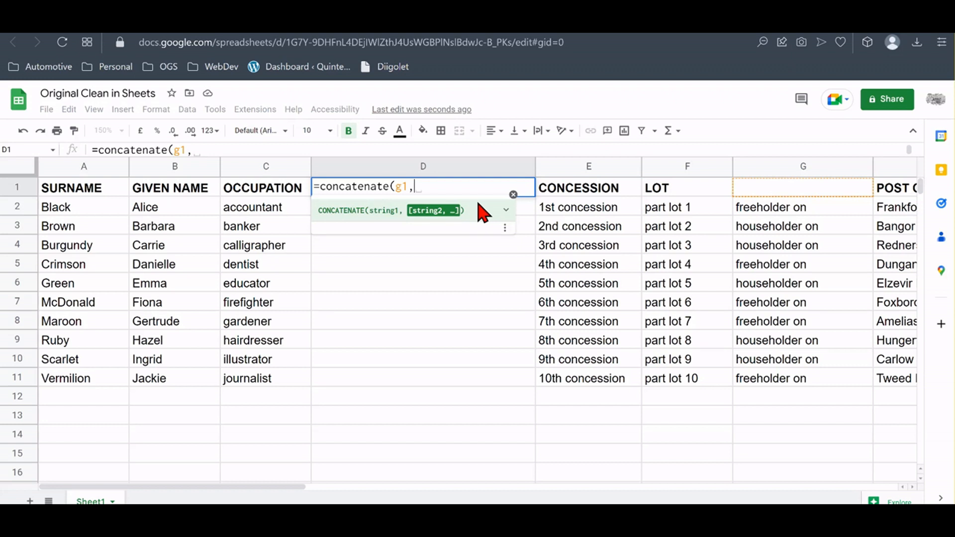
{"action": "type", "text": "\" \",e"}
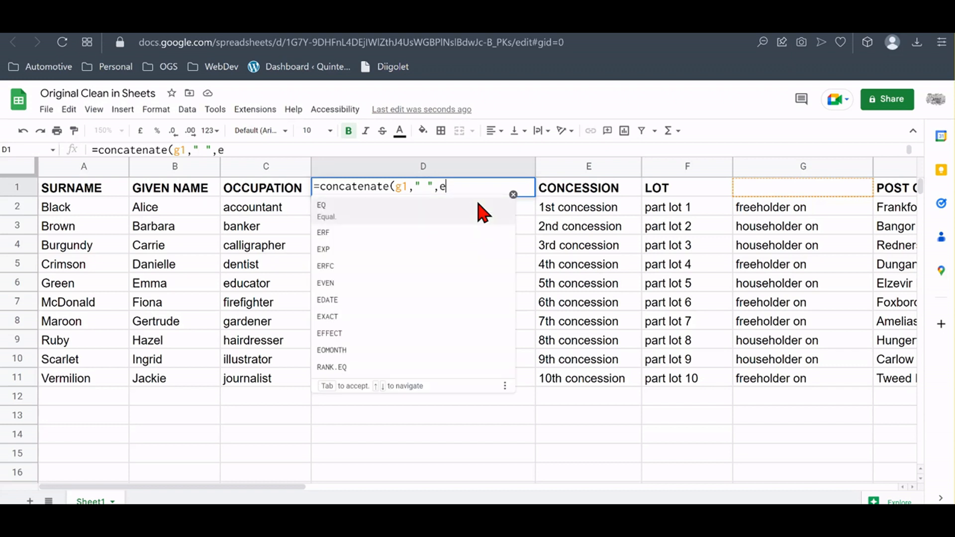
{"action": "type", "text": "1,"}
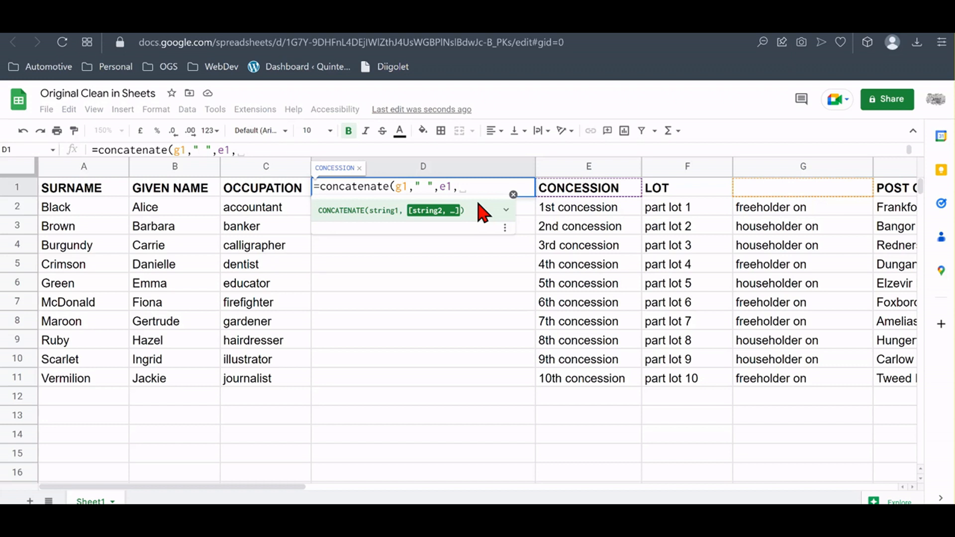
{"action": "type", "text": "\""}
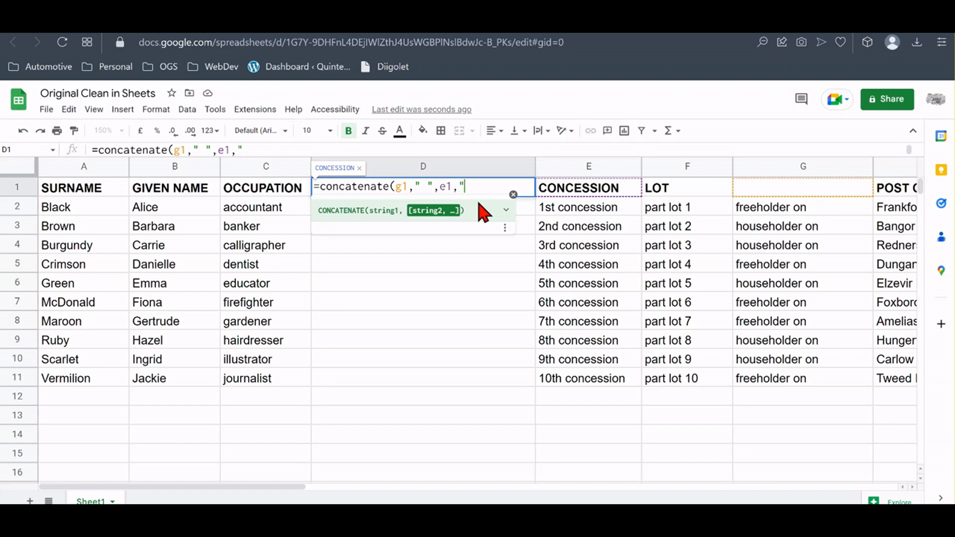
{"action": "type", "text": "-\","}
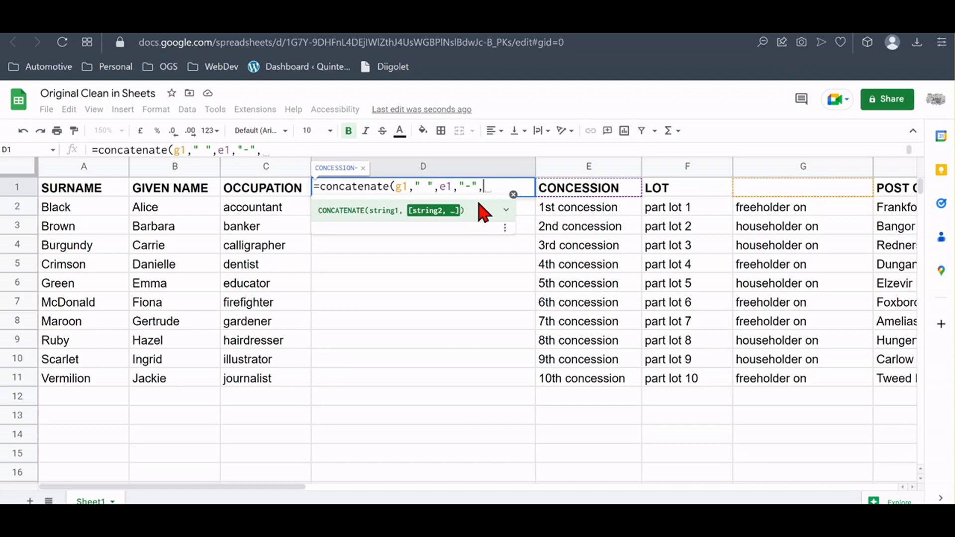
{"action": "type", "text": "f1"}
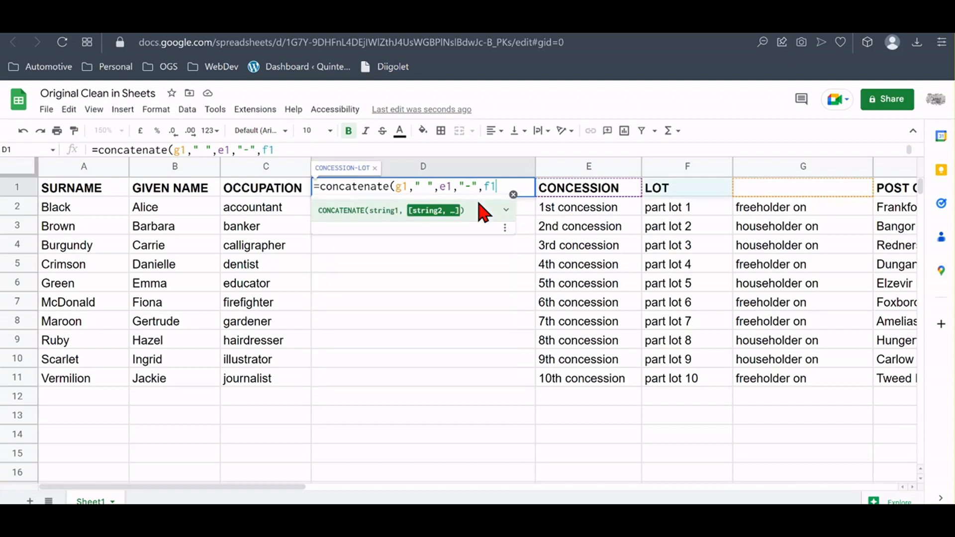
{"action": "type", "text": ")"}
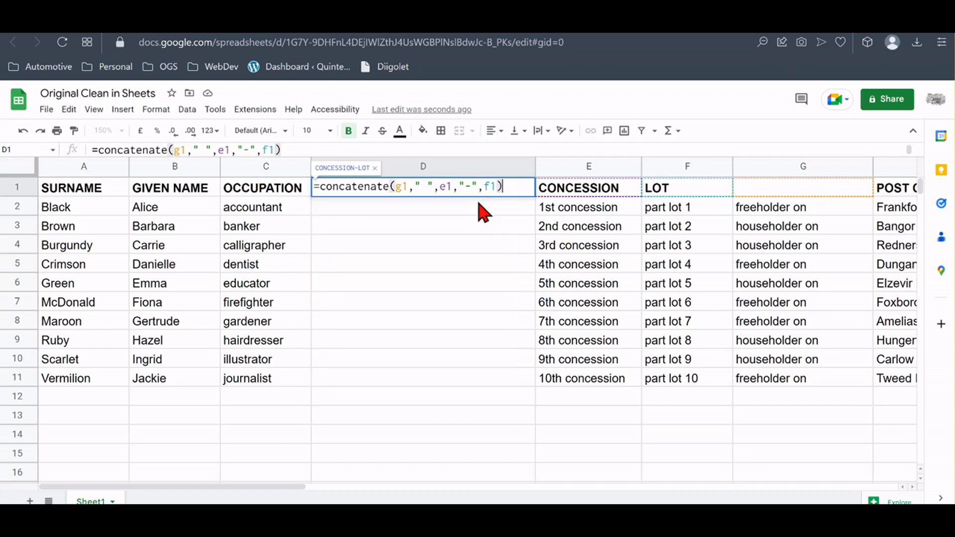
{"action": "key", "text": "Return"}
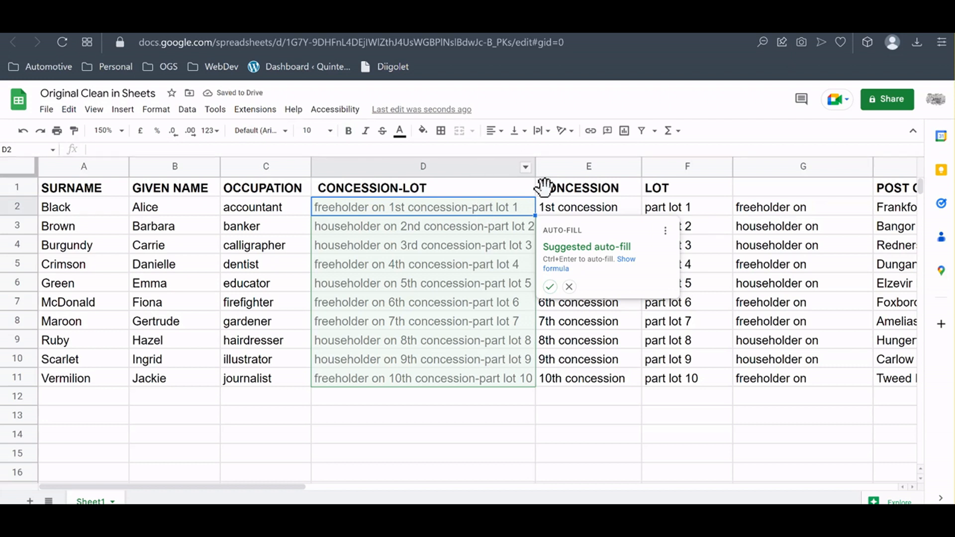
Fill the concatenate formula down column D through row 11, widen the column to fit the text, and check the formulas in D1 and D4
{"action": "left_click", "coordinate": [549, 287]}
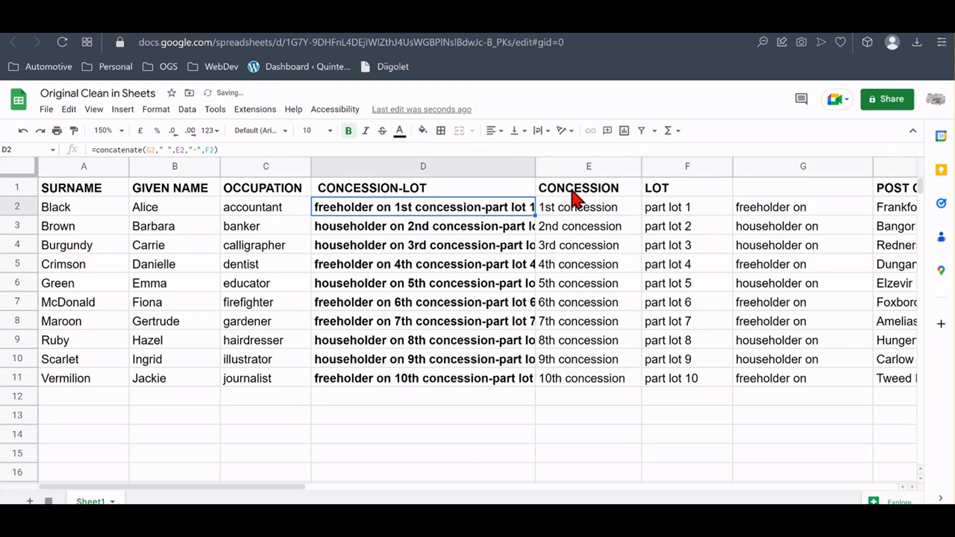
{"action": "left_click_drag", "start_coordinate": [535, 166], "coordinate": [590, 166]}
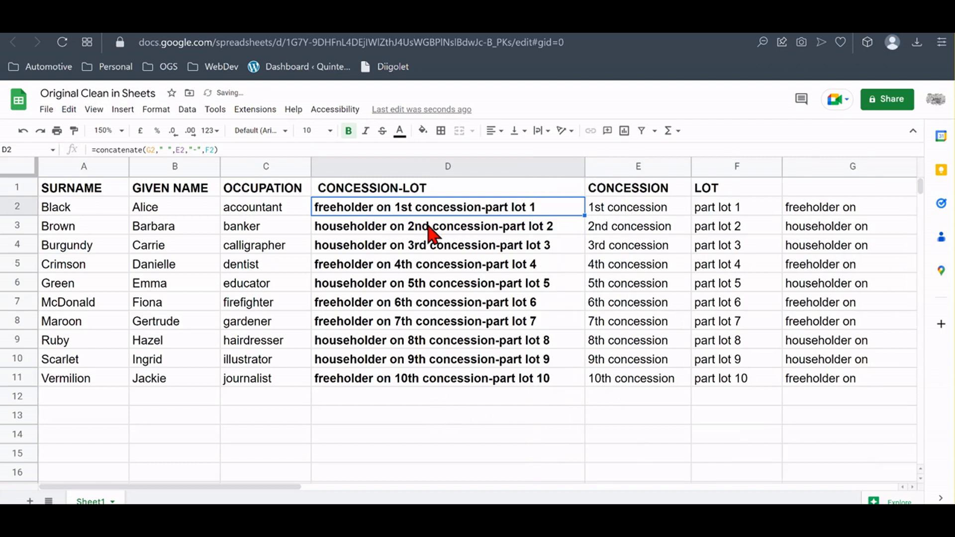
{"action": "left_click", "coordinate": [388, 190]}
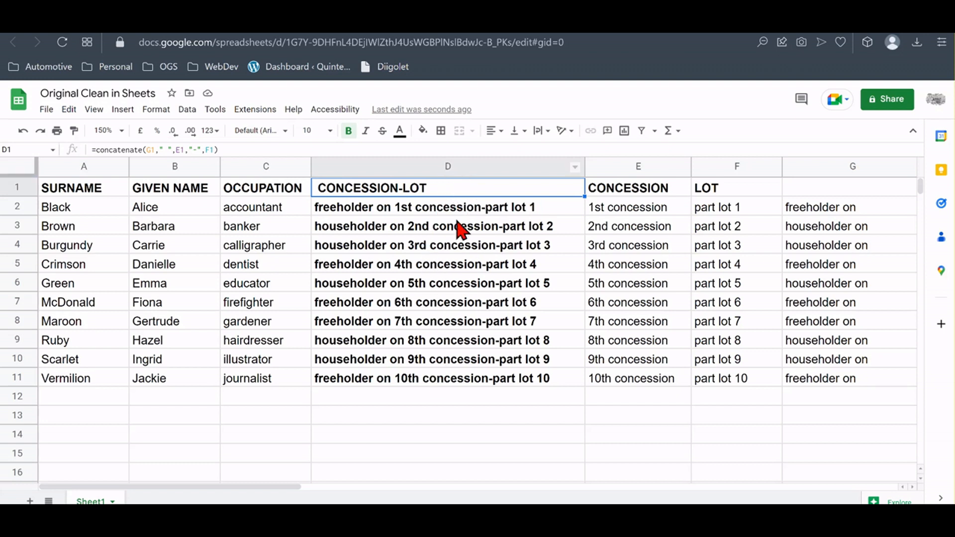
{"action": "left_click", "coordinate": [449, 246]}
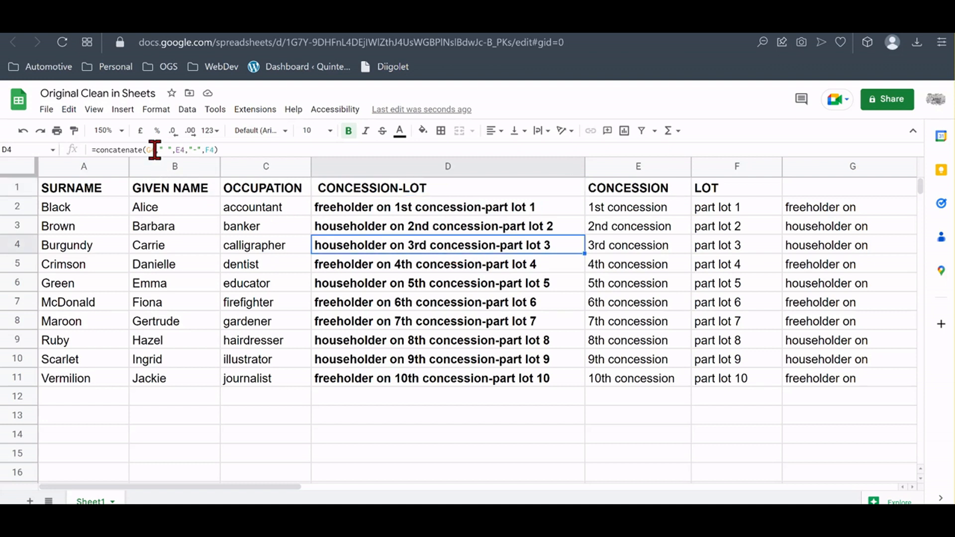
Insert an empty column before the CONCESSION-LOT formula column
{"action": "left_click", "coordinate": [453, 166]}
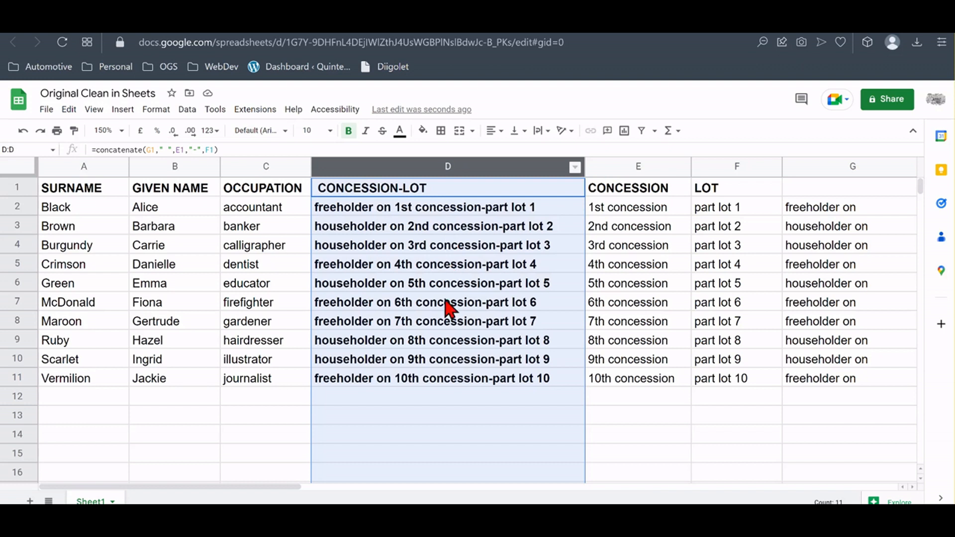
{"action": "key", "text": "ctrl+c"}
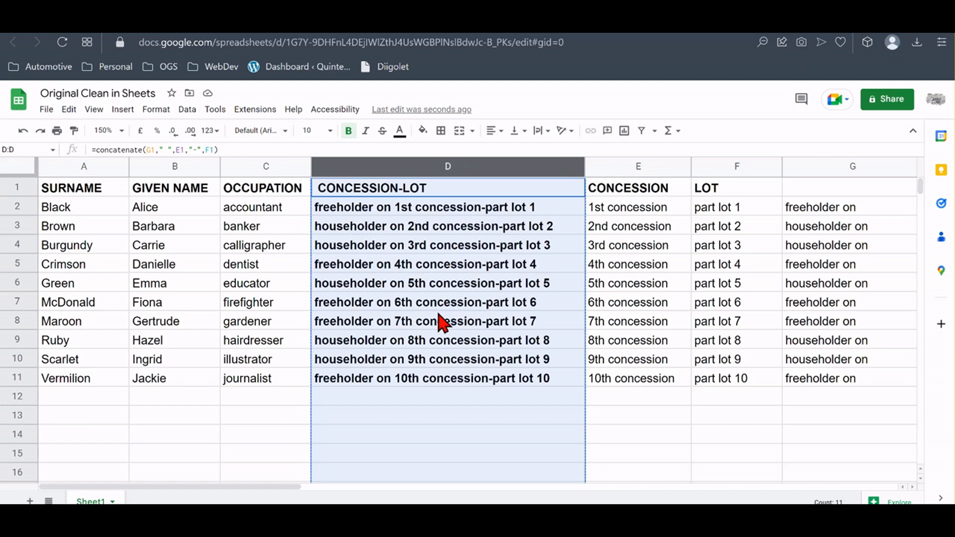
{"action": "right_click", "coordinate": [419, 261]}
{"action": "left_click", "coordinate": [464, 229]}
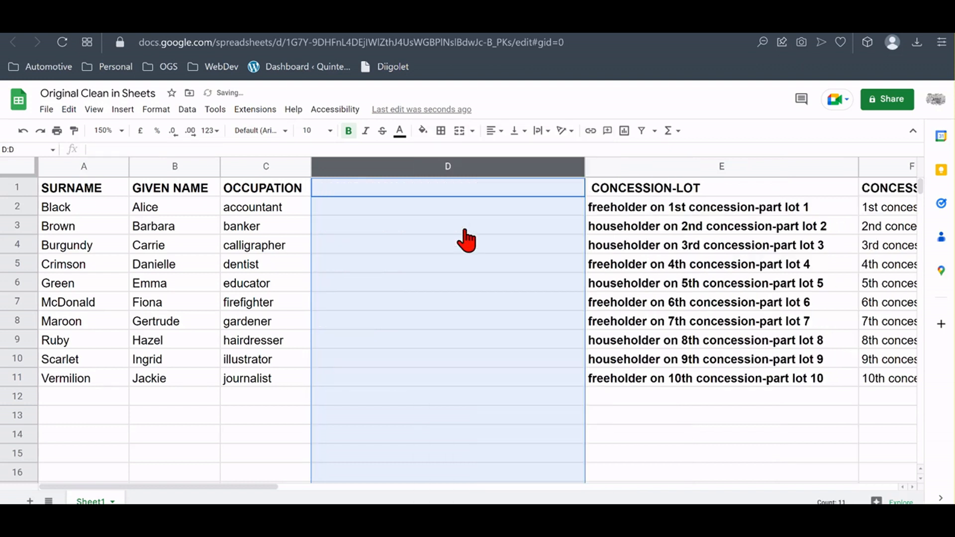
{"action": "left_click", "coordinate": [642, 266]}
Copy the CONCESSION-LOT formula column E and paste it as values only into the empty column D, starting at D1
{"action": "left_click", "coordinate": [672, 166]}
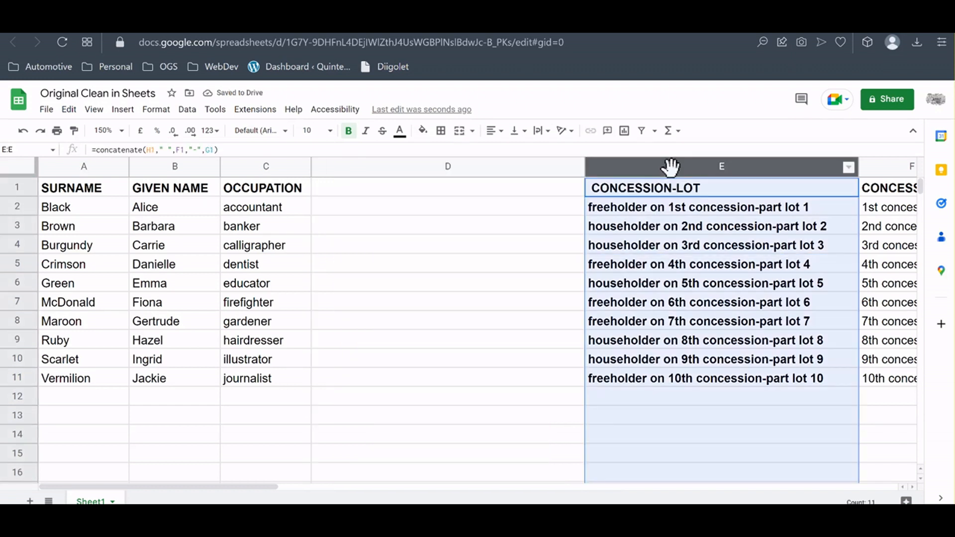
{"action": "key", "text": "ctrl+c"}
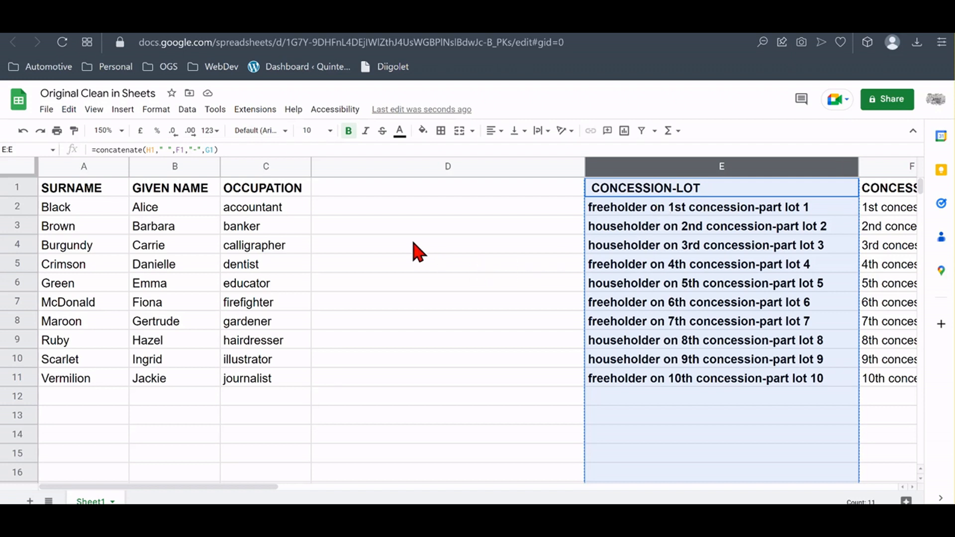
{"action": "left_click", "coordinate": [378, 189]}
{"action": "right_click", "coordinate": [377, 189]}
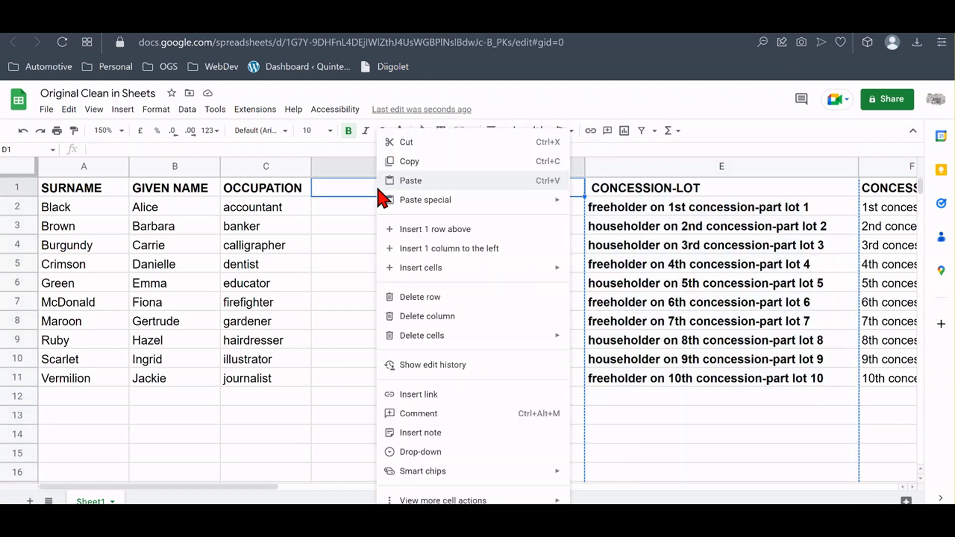
{"action": "mouse_move", "coordinate": [434, 201]}
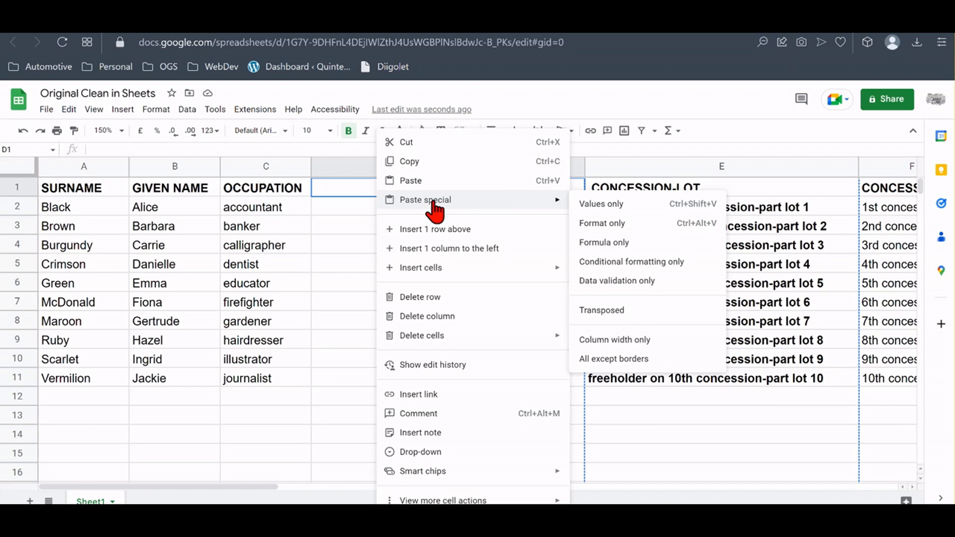
{"action": "left_click", "coordinate": [580, 203]}
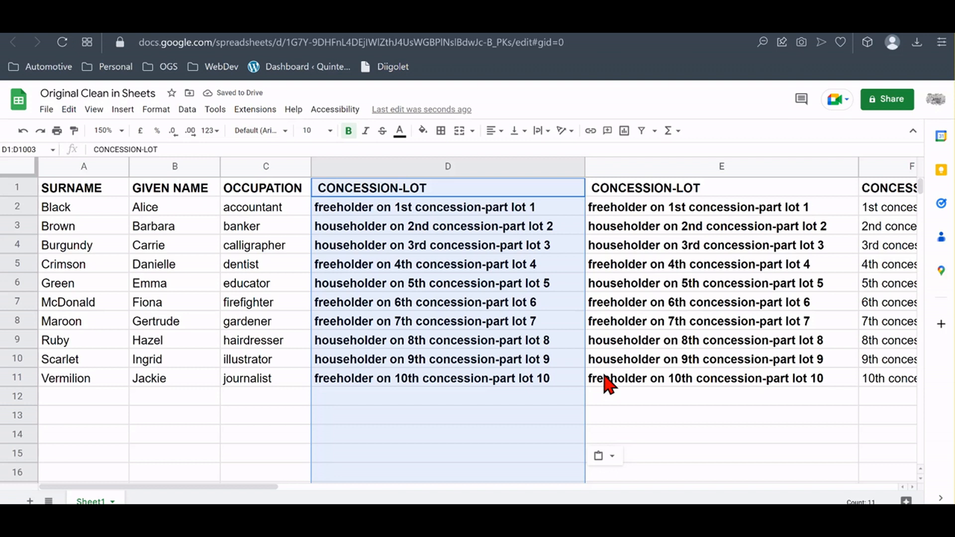
{"action": "left_click", "coordinate": [502, 291]}
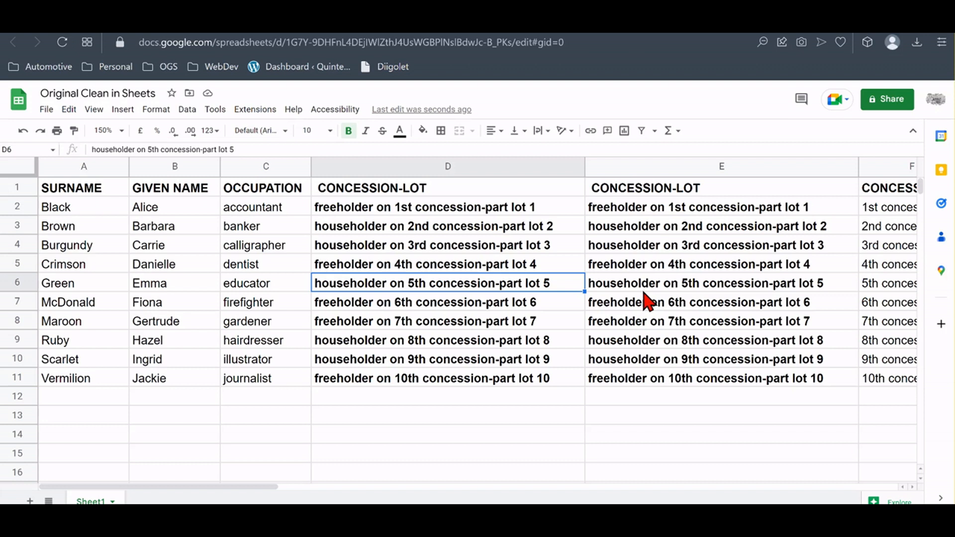
Delete the CONCESSION-LOT formula column E and remove the bold formatting from the values-only column D
{"action": "left_click", "coordinate": [681, 175]}
{"action": "right_click", "coordinate": [674, 265]}
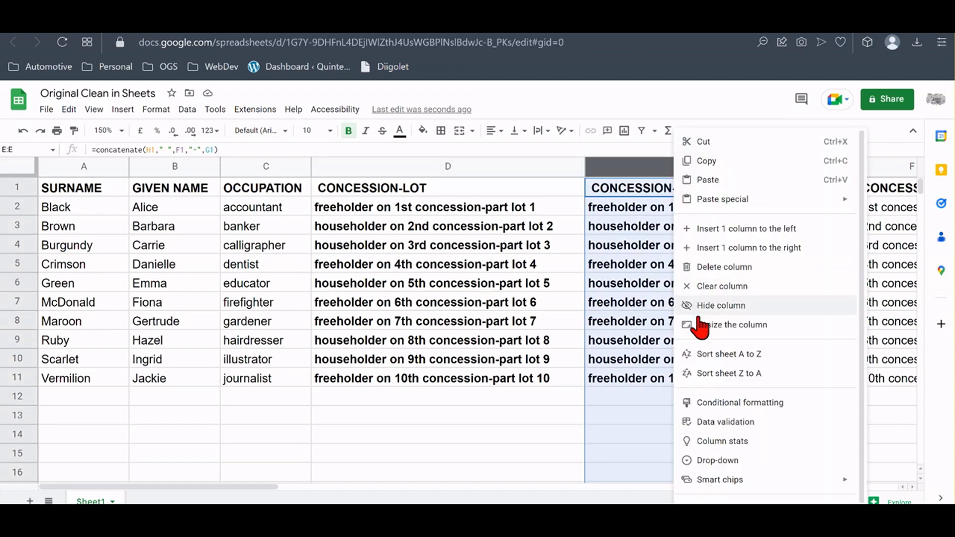
{"action": "left_click", "coordinate": [718, 267]}
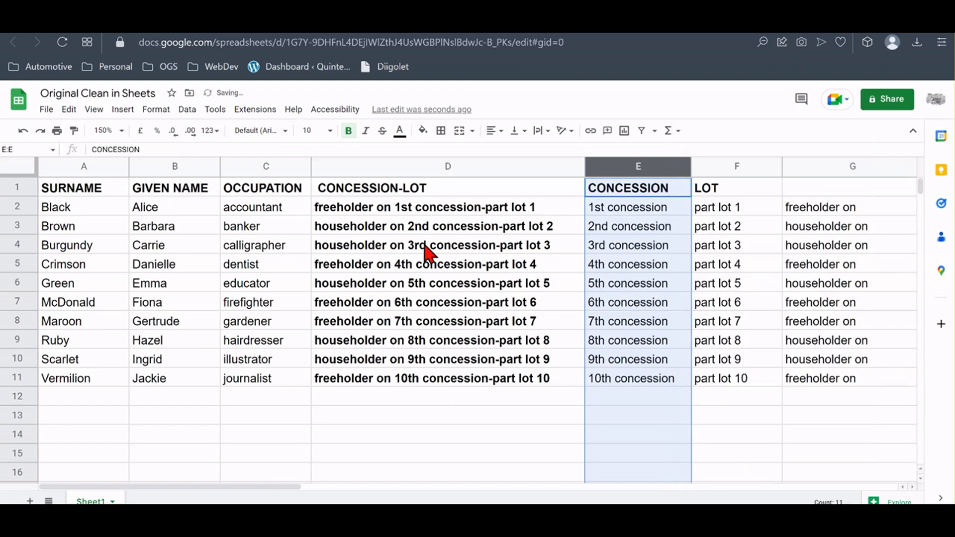
{"action": "left_click", "coordinate": [407, 165]}
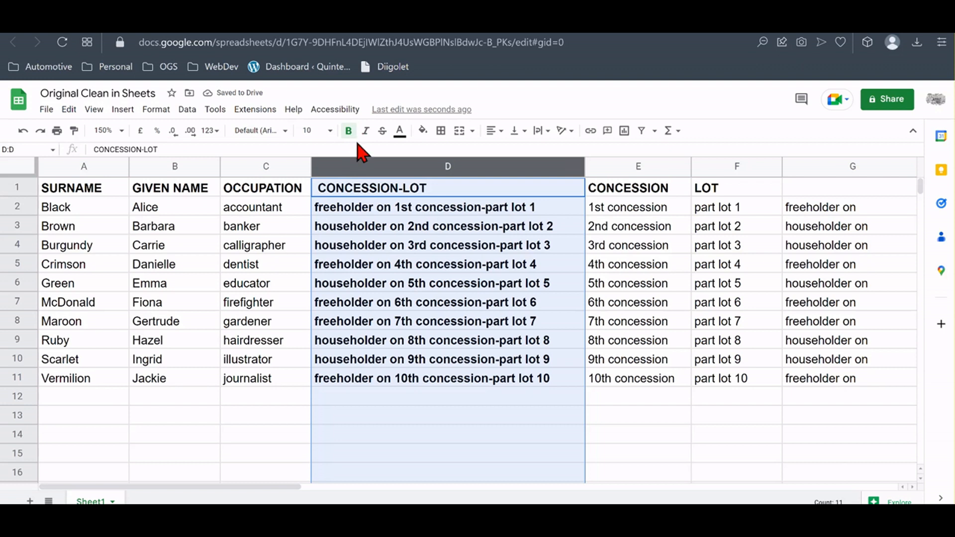
{"action": "left_click", "coordinate": [348, 131]}
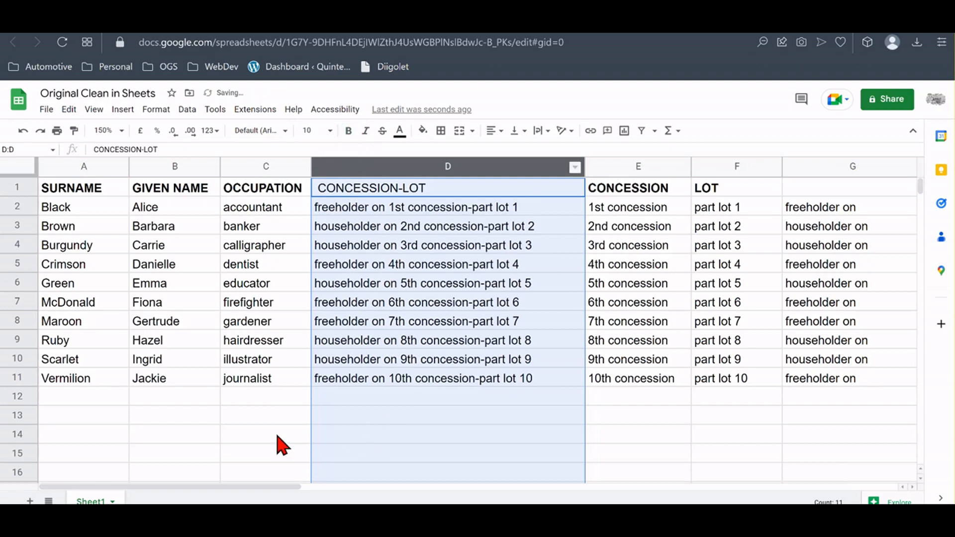
Replace the CONCESSION-LOT header in D1 with RESIDENCE and make it bold
{"action": "left_click", "coordinate": [271, 416]}
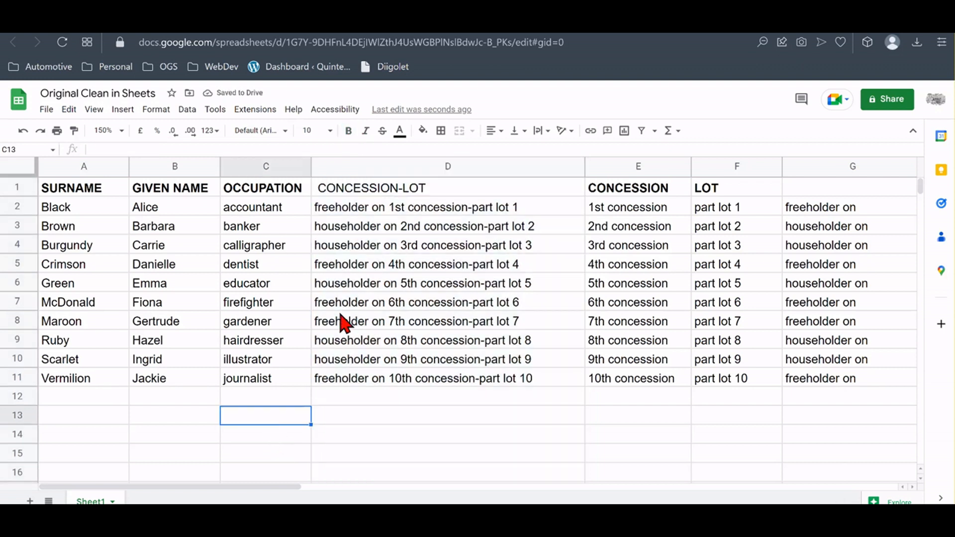
{"action": "left_click", "coordinate": [385, 192]}
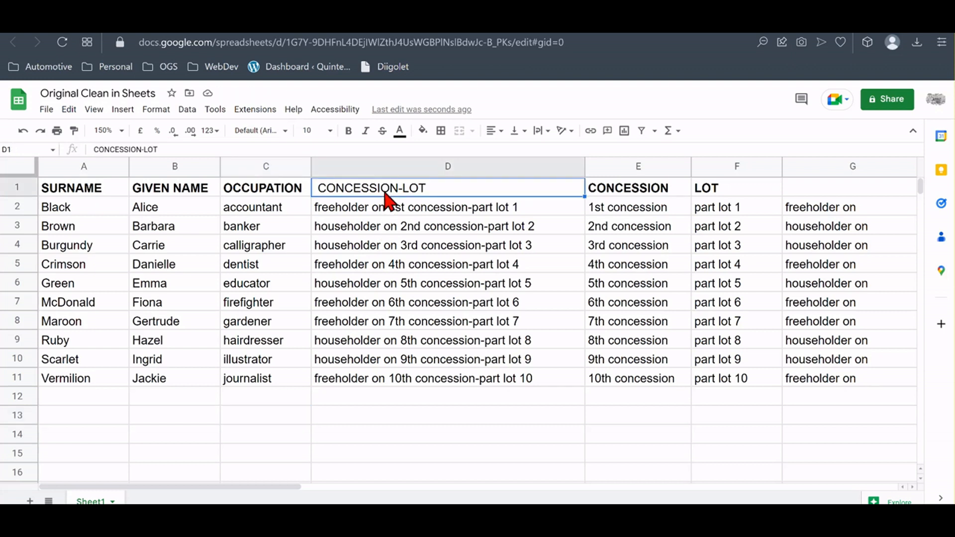
{"action": "type", "text": "RESIDENCE"}
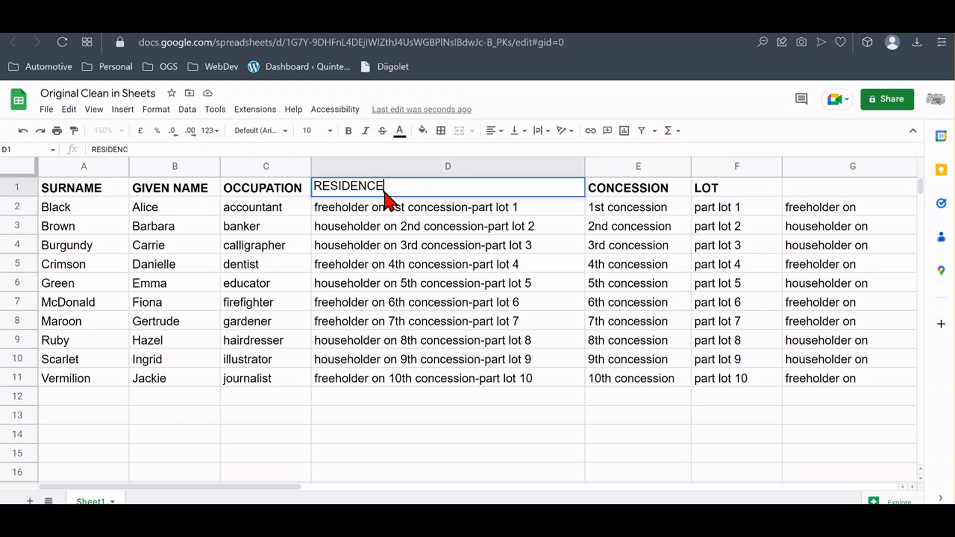
{"action": "left_click", "coordinate": [380, 242]}
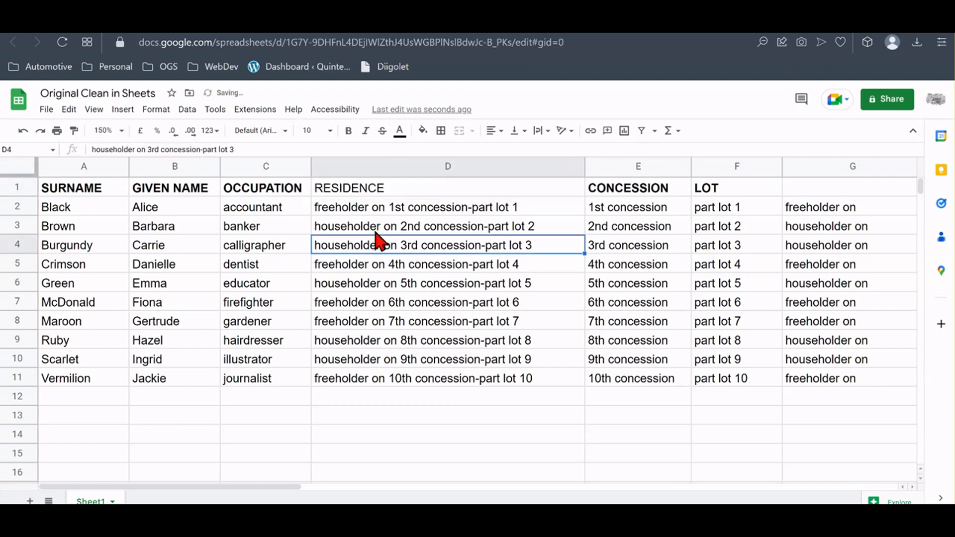
{"action": "left_click", "coordinate": [373, 190]}
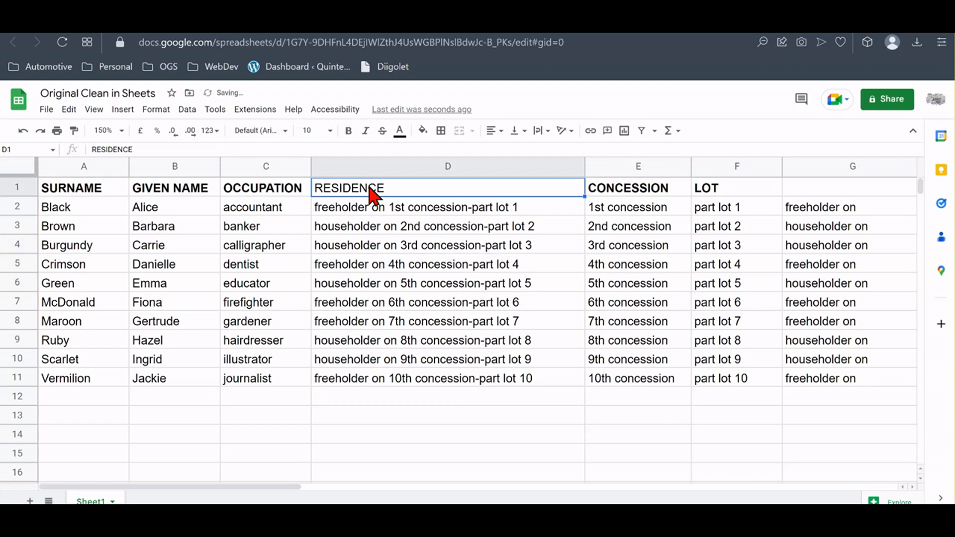
{"action": "left_click", "coordinate": [349, 132]}
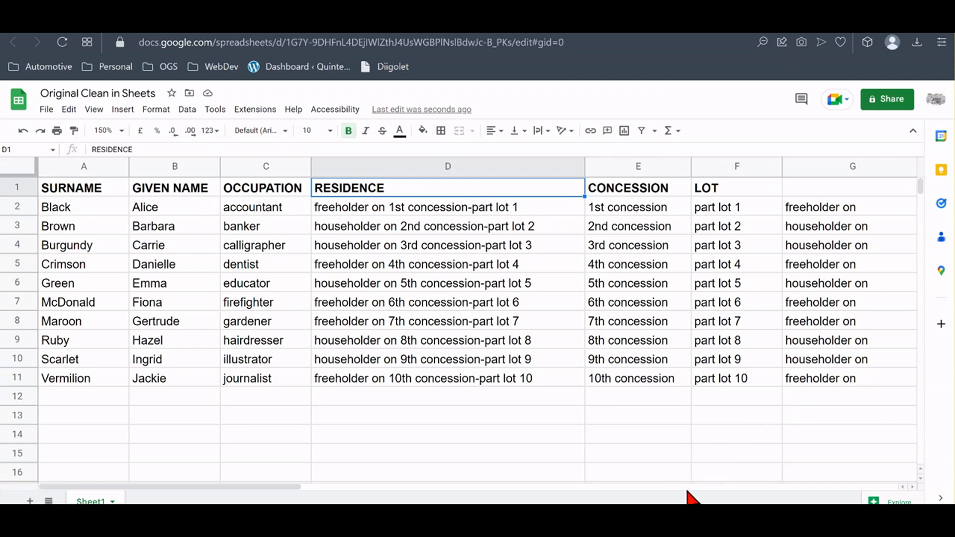
Delete the CONCESSION column, the LOT column and the untitled freeholder/householder column that follow RESIDENCE
{"action": "left_click_drag", "start_coordinate": [291, 495], "coordinate": [394, 495]}
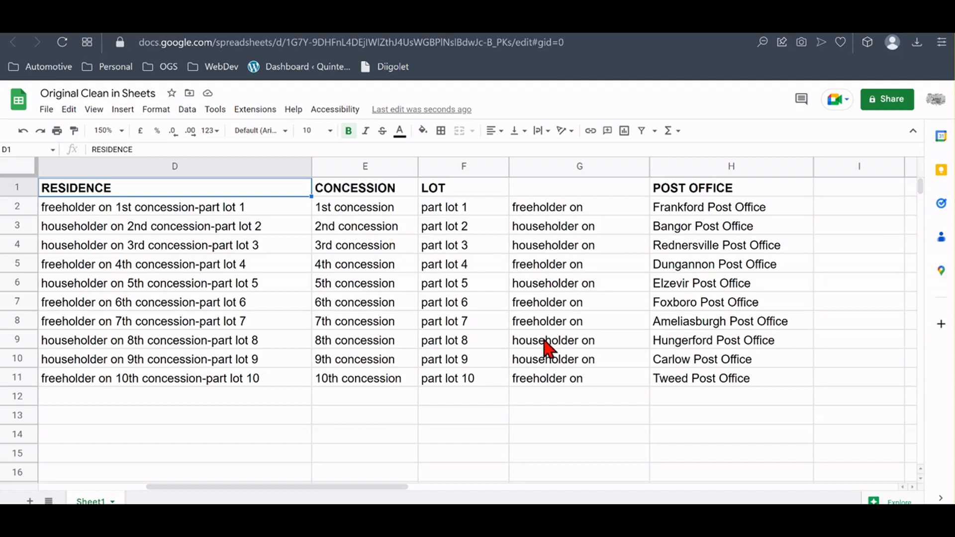
{"action": "left_click", "coordinate": [383, 168]}
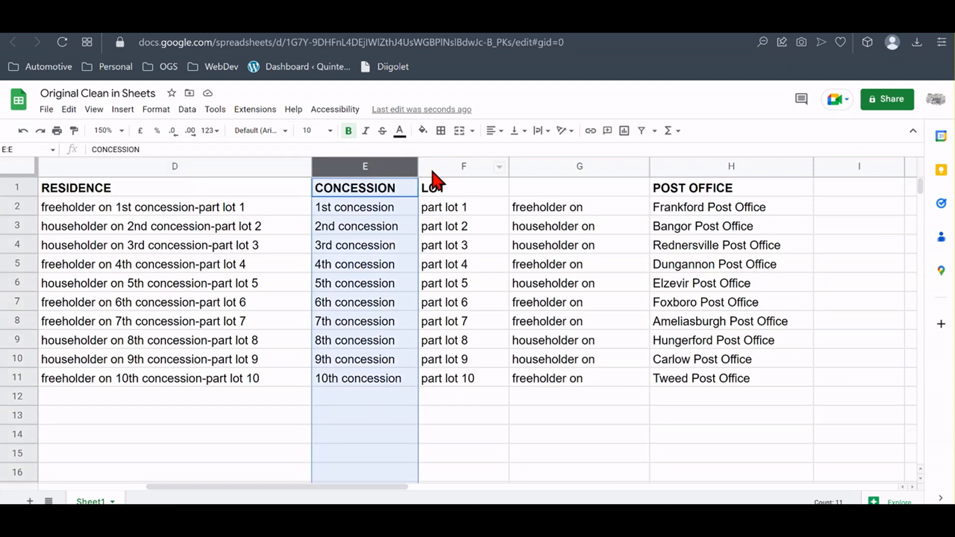
{"action": "right_click", "coordinate": [400, 264]}
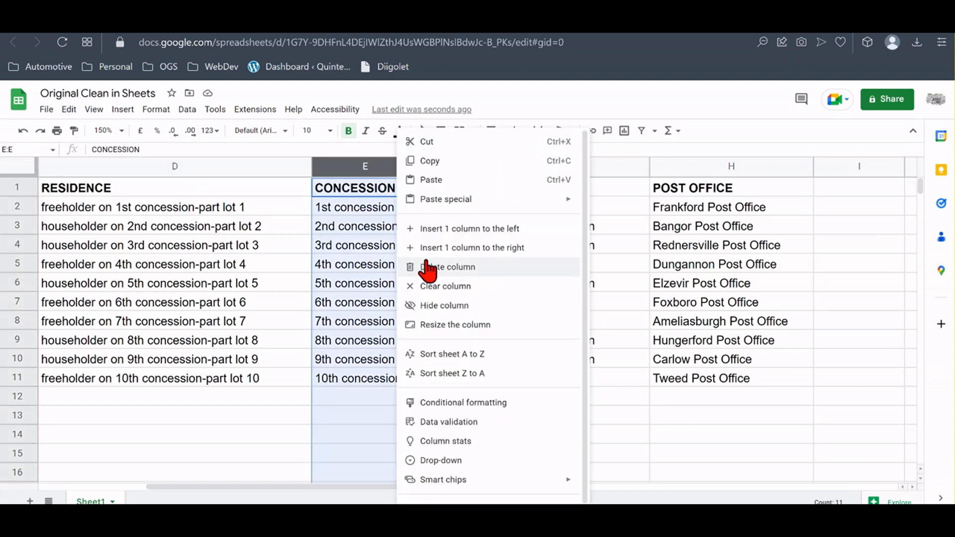
{"action": "left_click", "coordinate": [443, 267]}
{"action": "right_click", "coordinate": [393, 239]}
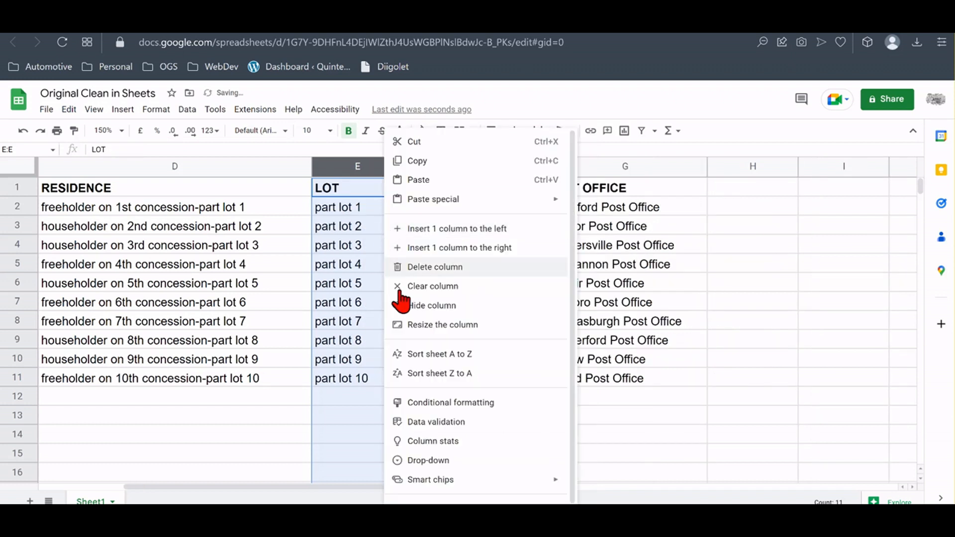
{"action": "left_click", "coordinate": [430, 269]}
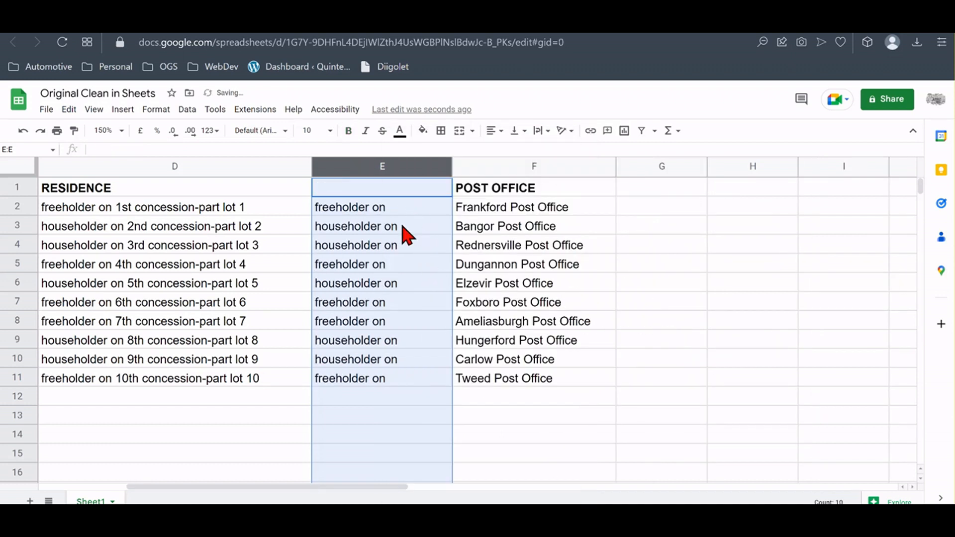
{"action": "right_click", "coordinate": [391, 253]}
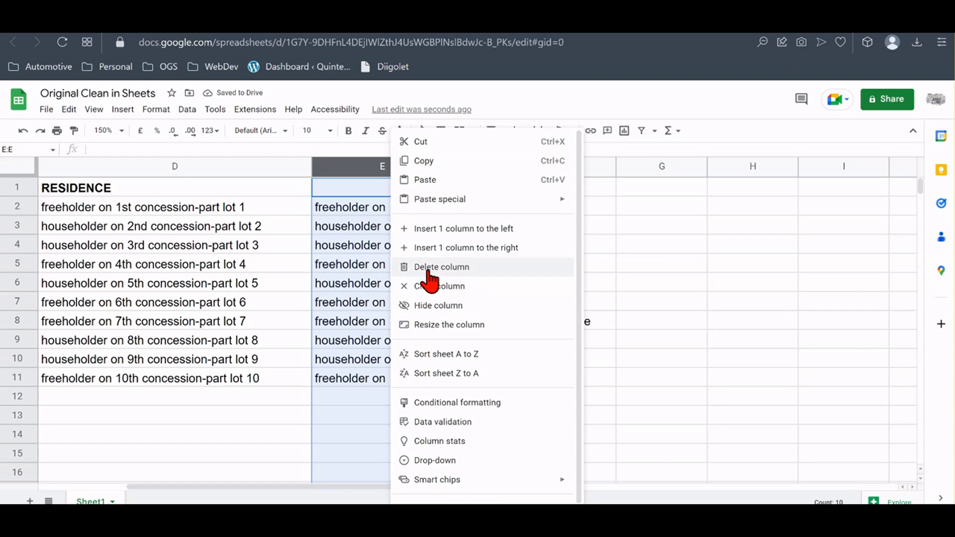
{"action": "left_click", "coordinate": [430, 268]}
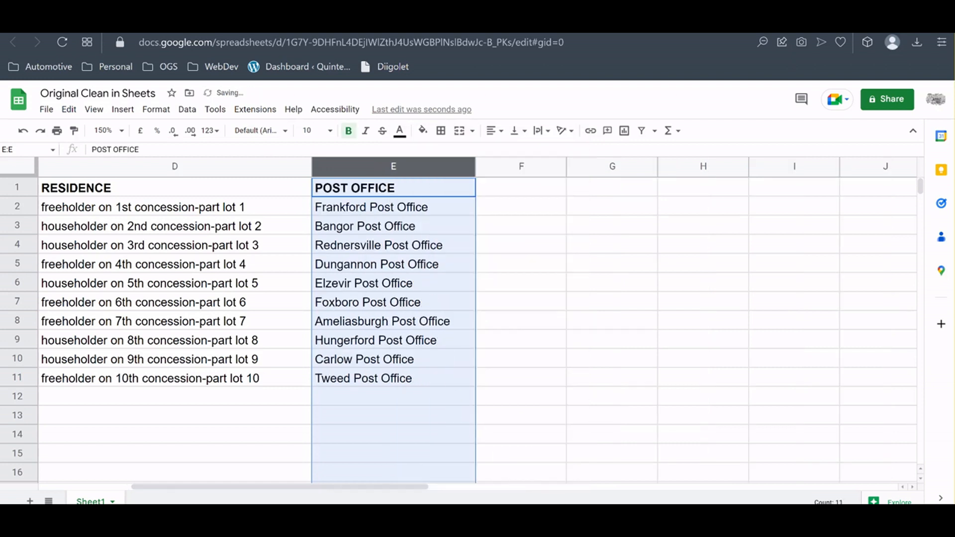
Insert an empty column before POST OFFICE and enter the header MUNICIPALITY in E1
{"action": "left_click_drag", "start_coordinate": [412, 488], "coordinate": [262, 489]}
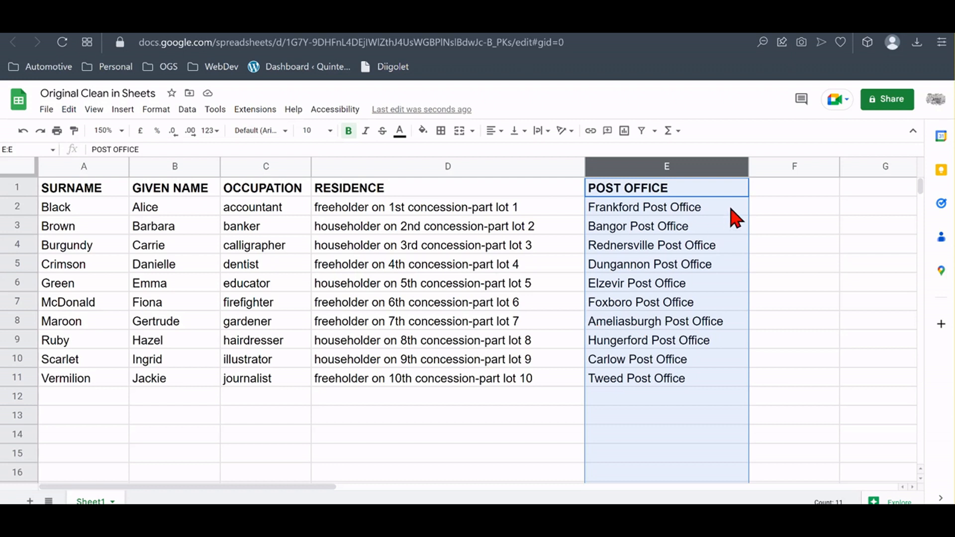
{"action": "right_click", "coordinate": [656, 212]}
{"action": "mouse_move", "coordinate": [656, 209]}
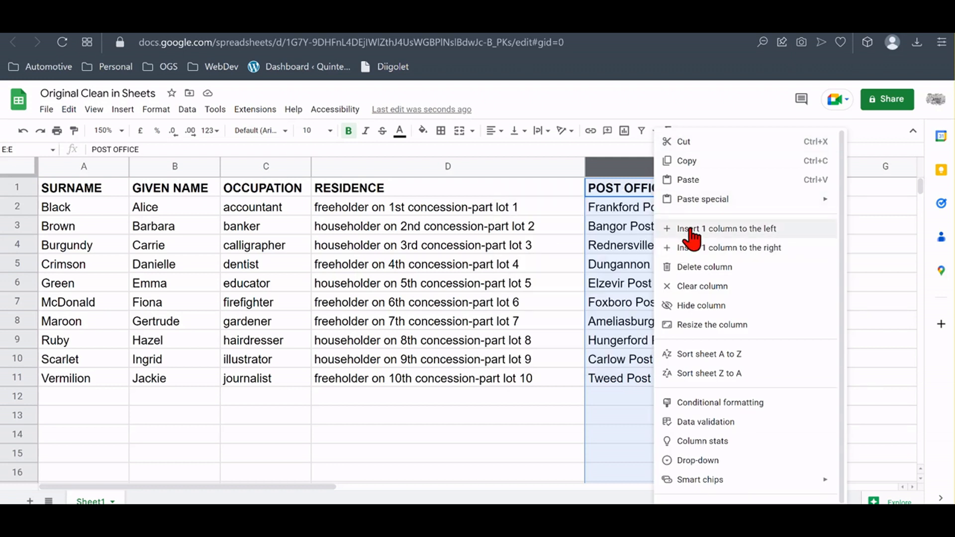
{"action": "left_click", "coordinate": [690, 231]}
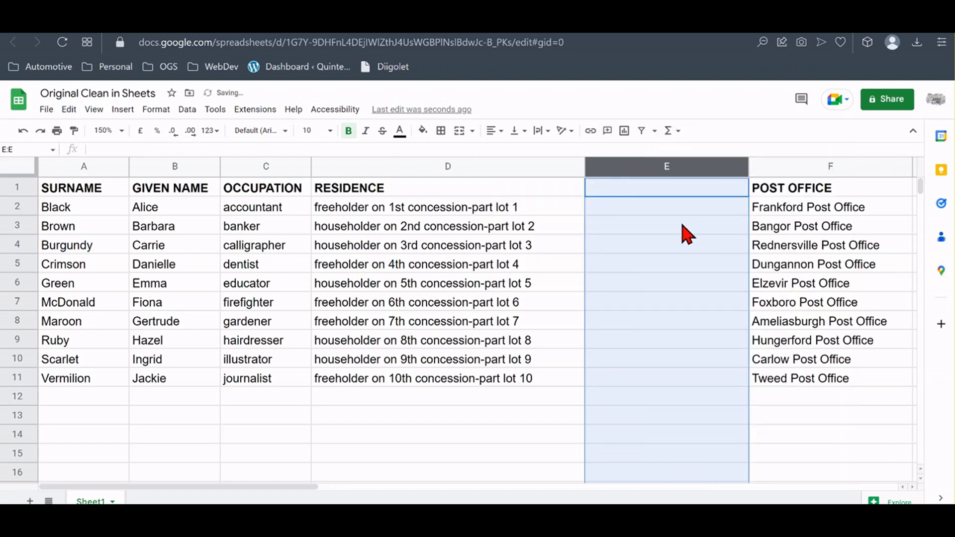
{"action": "left_click", "coordinate": [623, 191]}
{"action": "type", "text": "MUNICIPALITY"}
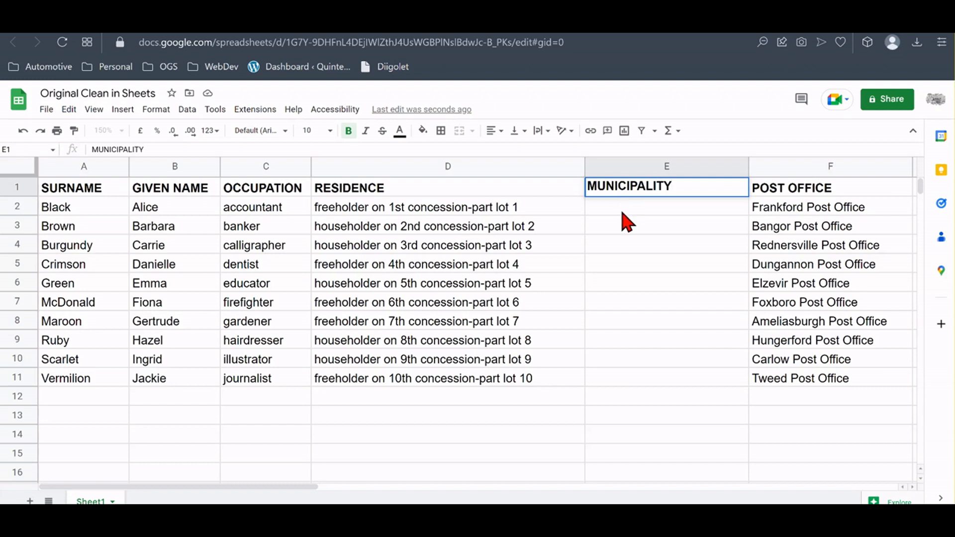
{"action": "key", "text": "Return"}
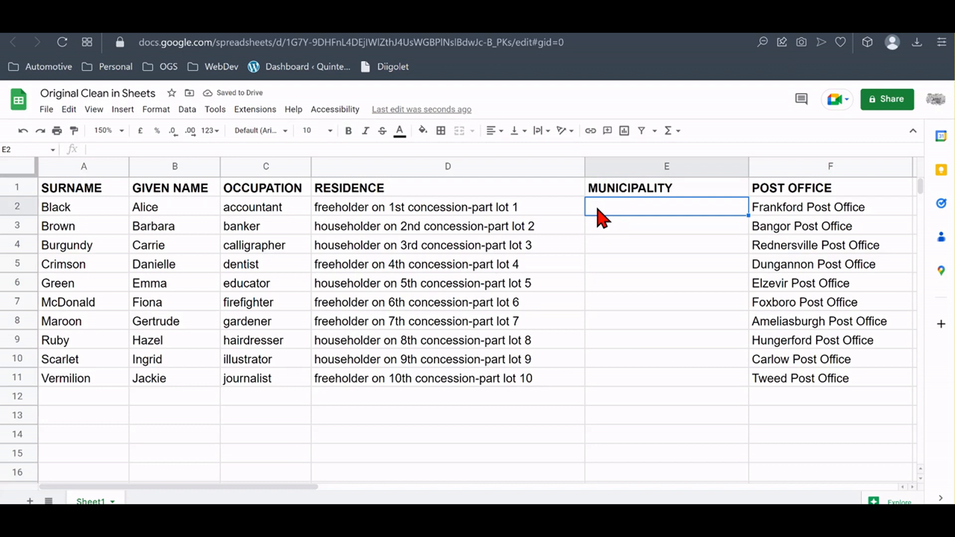
Enter Lime Lake Township in E2 and fill it down the MUNICIPALITY column through row 11
{"action": "type", "text": "Lime Lake Township"}
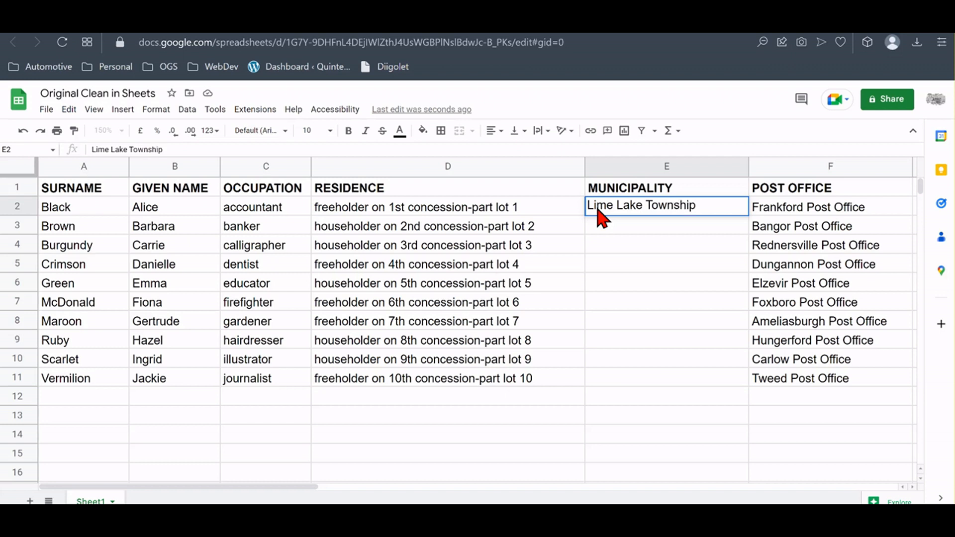
{"action": "key", "text": "Return"}
{"action": "left_click", "coordinate": [703, 209]}
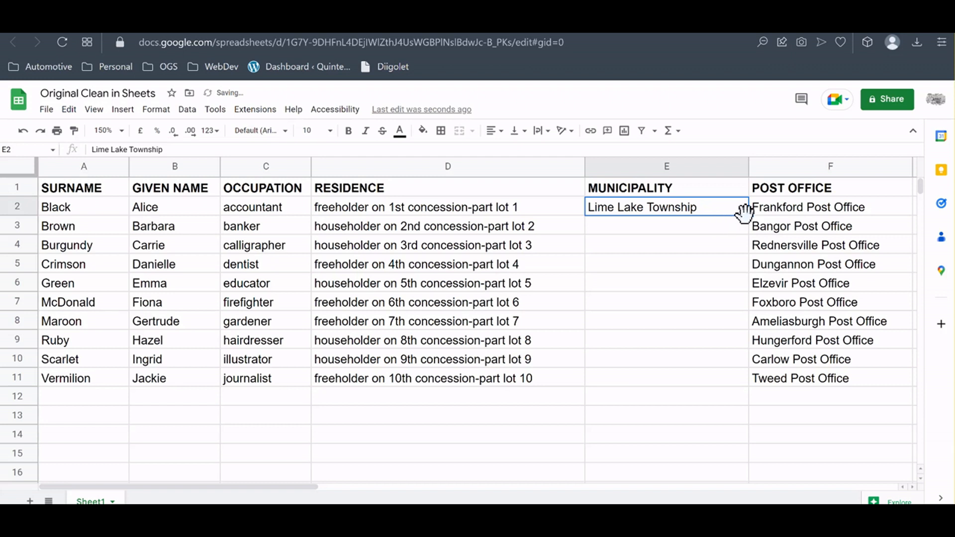
{"action": "left_click_drag", "start_coordinate": [748, 214], "coordinate": [752, 378]}
{"action": "left_click", "coordinate": [617, 402]}
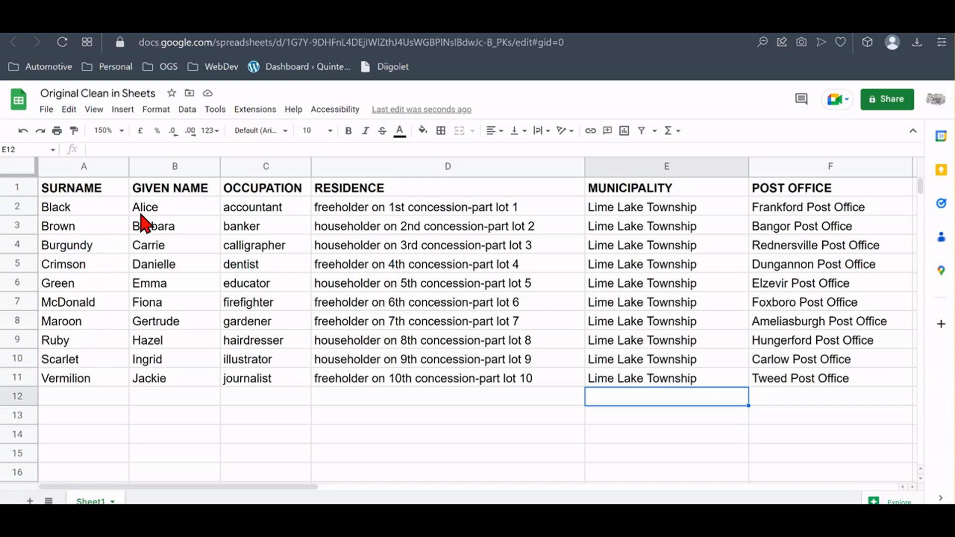
Insert an empty column between the SURNAME and GIVEN NAME columns
{"action": "left_click", "coordinate": [180, 168]}
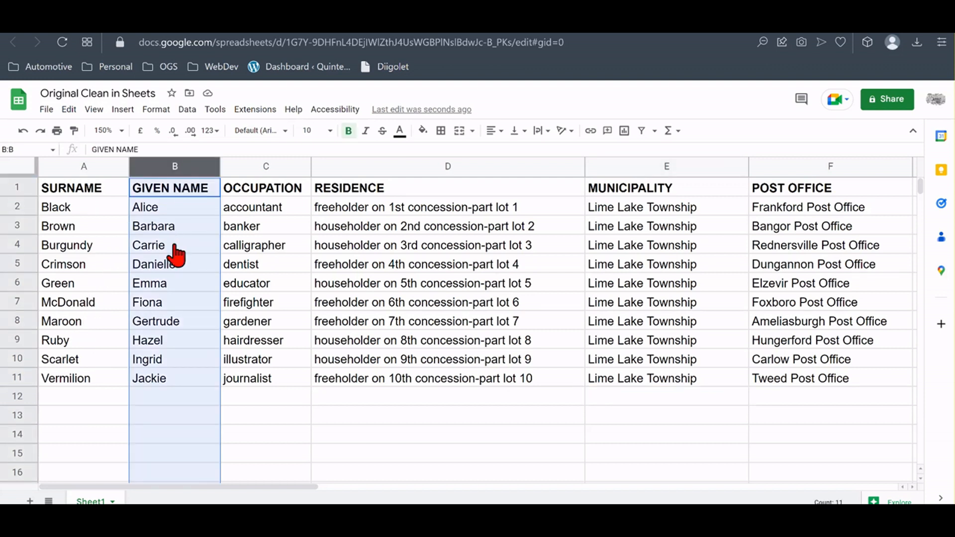
{"action": "right_click", "coordinate": [177, 249]}
{"action": "left_click", "coordinate": [225, 231]}
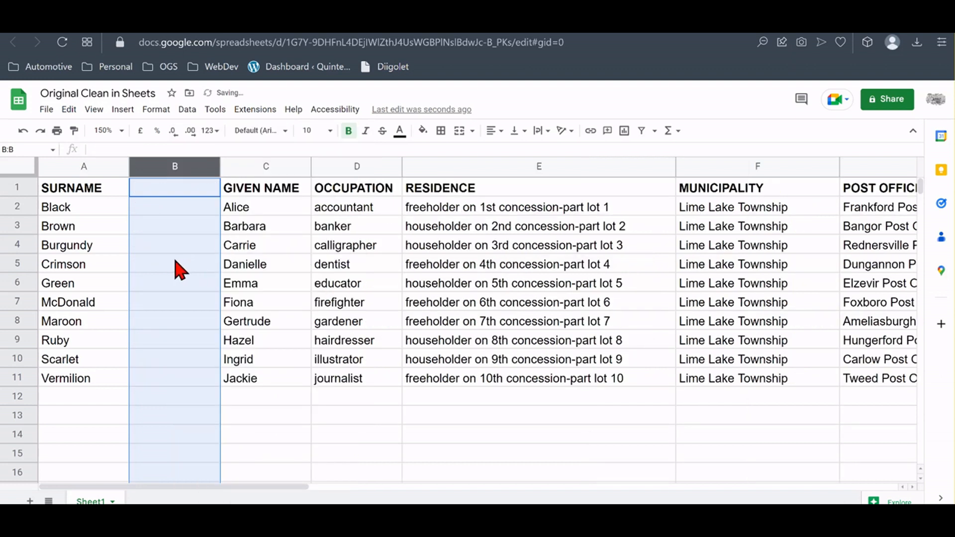
Enter =upper(a1) in B1, accept the suggested auto-fill for the rows below, and check the formula in B4
{"action": "left_click", "coordinate": [157, 195]}
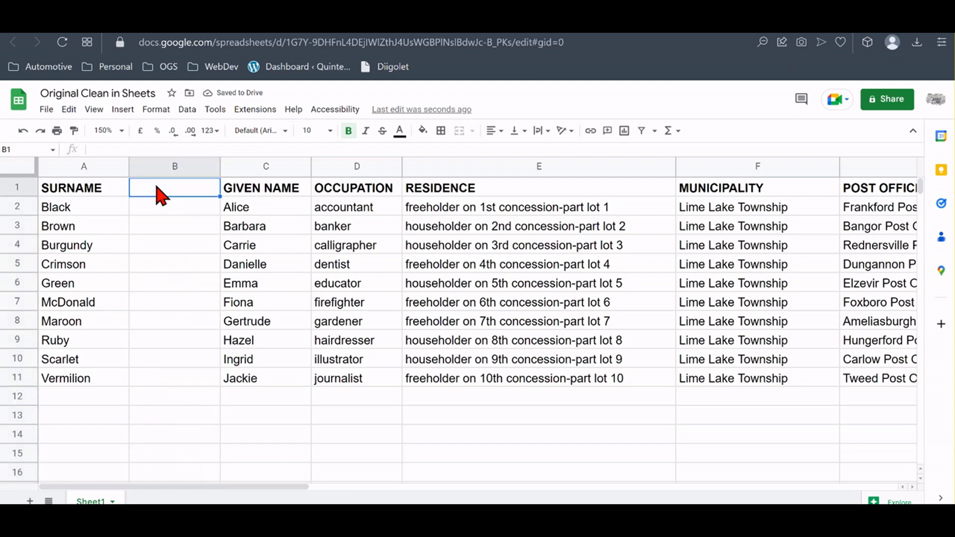
{"action": "type", "text": "=upp"}
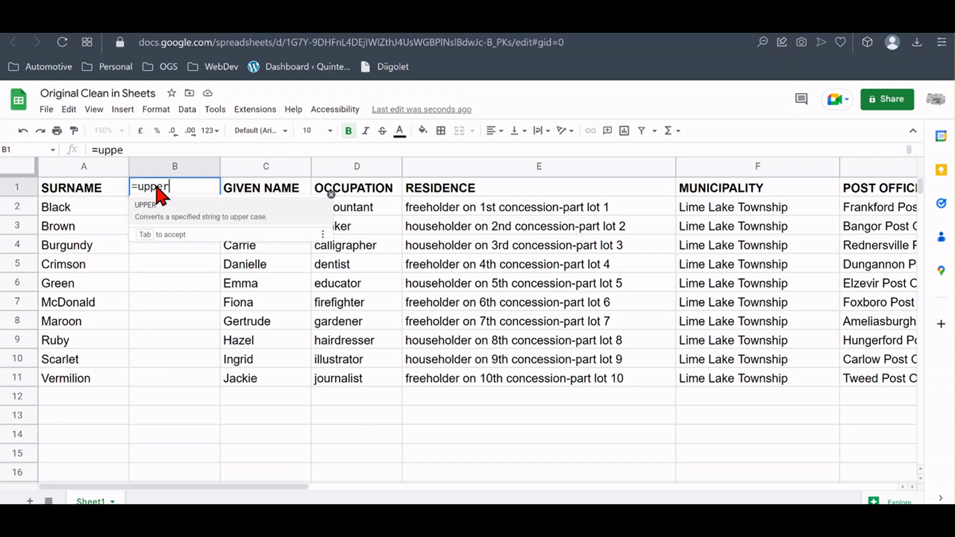
{"action": "type", "text": "er(a"}
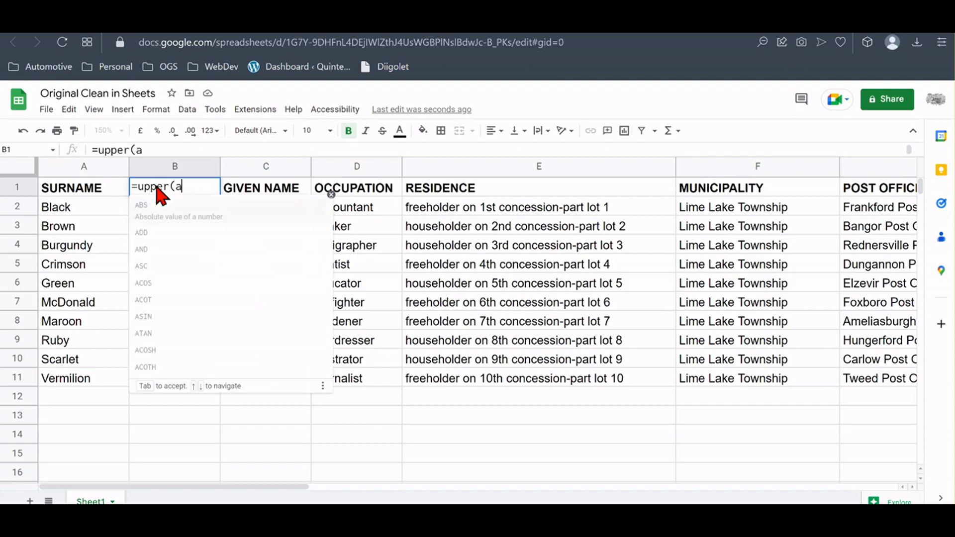
{"action": "type", "text": "1)"}
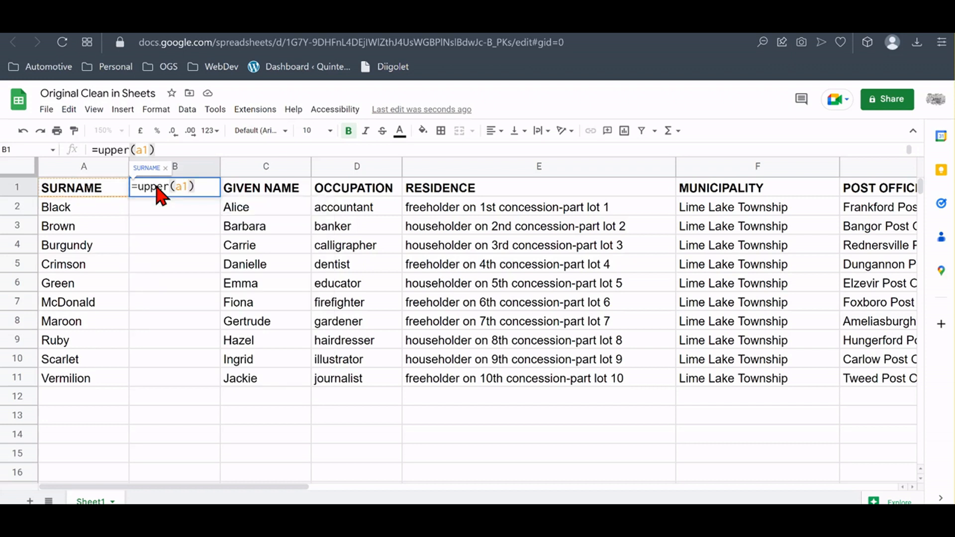
{"action": "key", "text": "Return"}
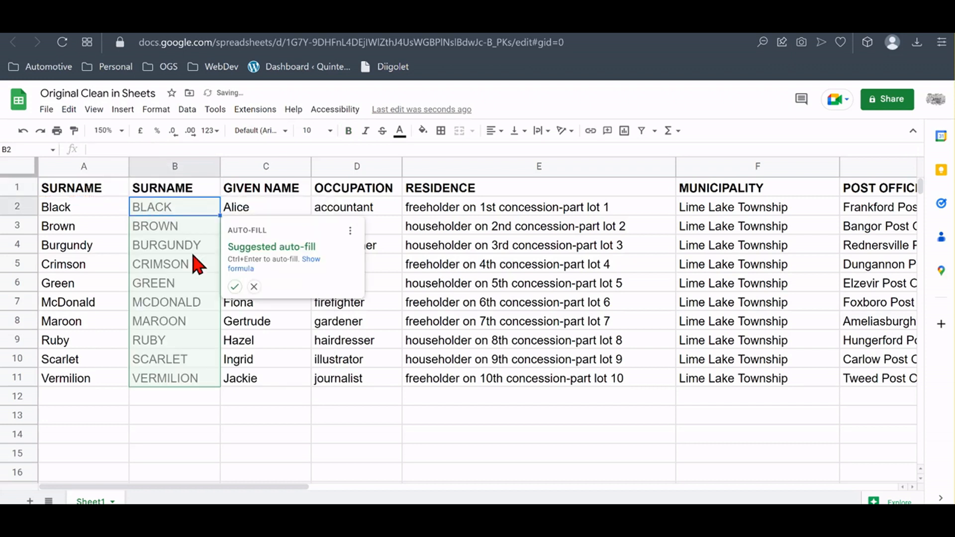
{"action": "left_click", "coordinate": [234, 287]}
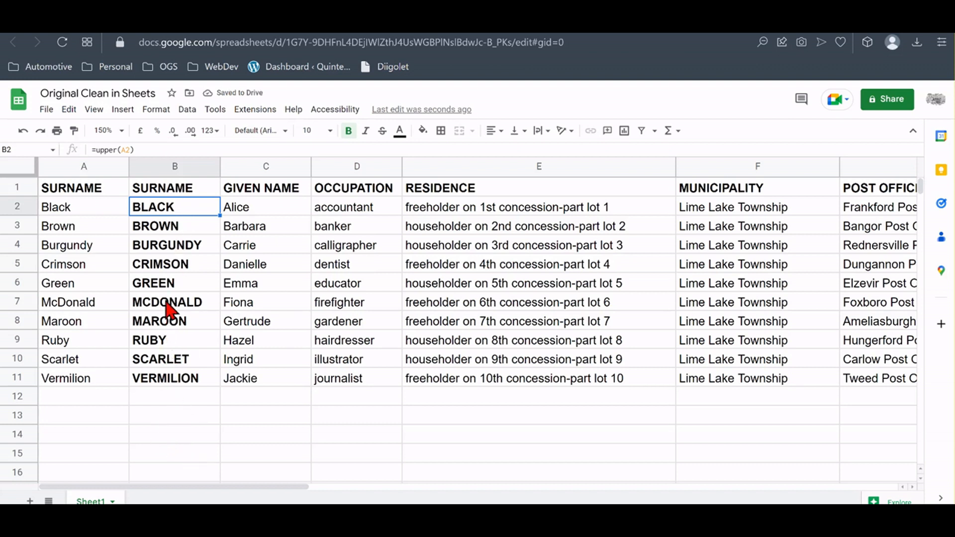
{"action": "left_click", "coordinate": [172, 251]}
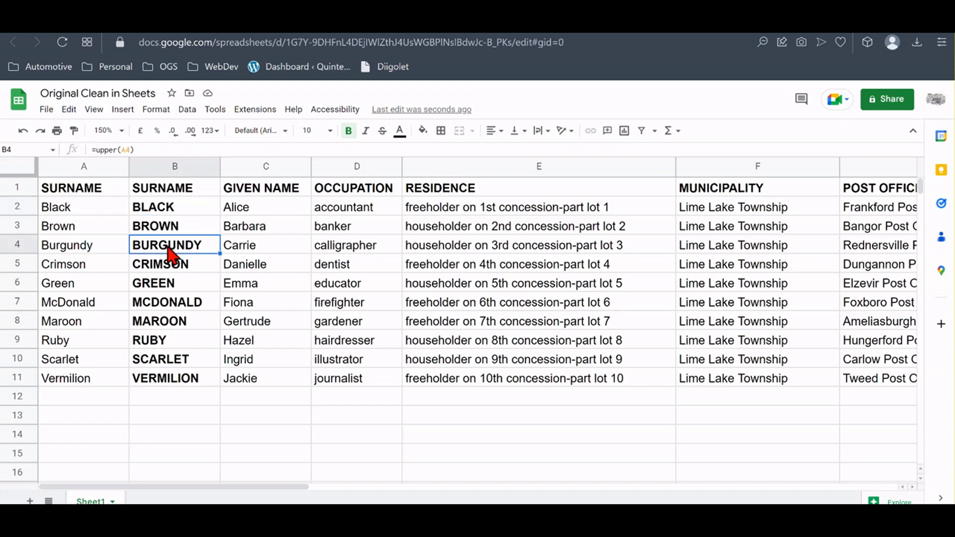
Copy the uppercase formula column B and paste it as values only over the SURNAME column, starting at A1
{"action": "left_click", "coordinate": [180, 169]}
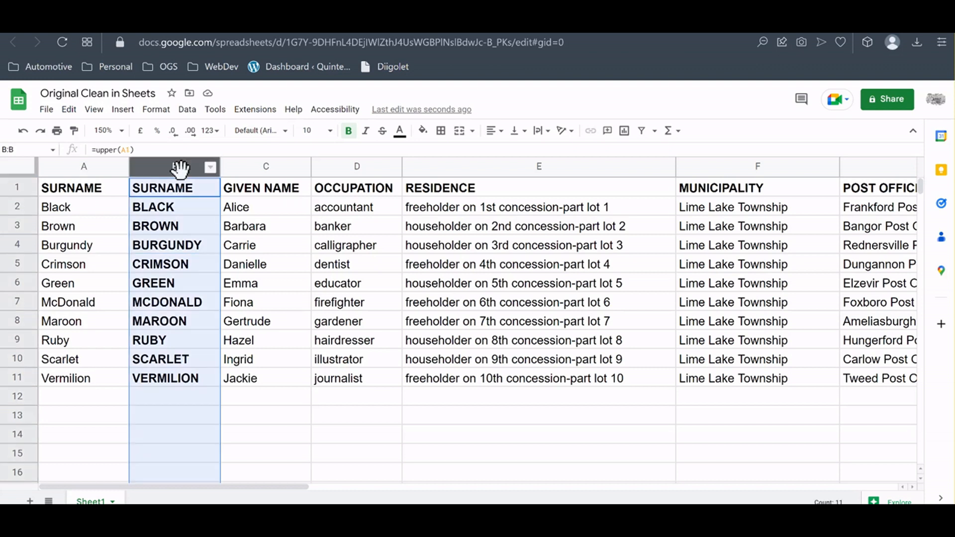
{"action": "key", "text": "ctrl+c"}
{"action": "left_click", "coordinate": [90, 187]}
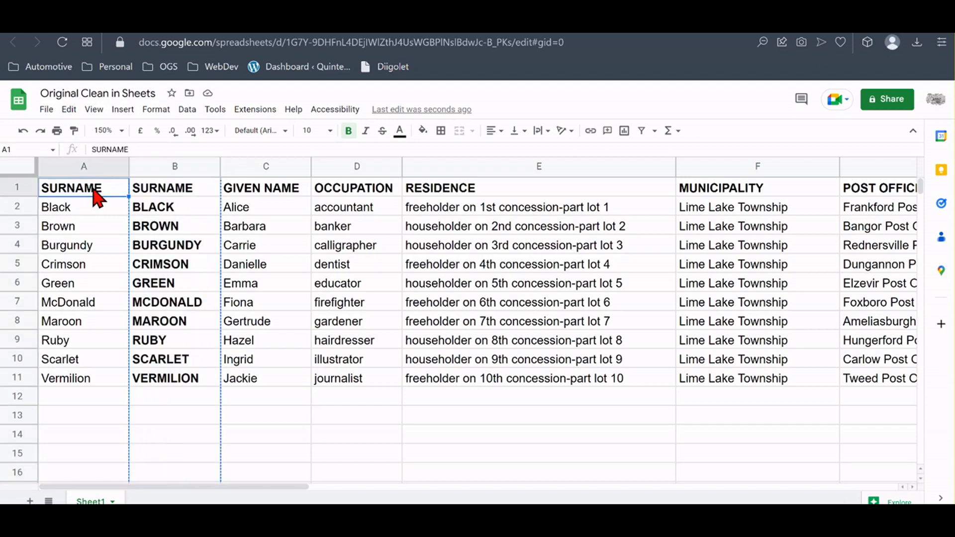
{"action": "right_click", "coordinate": [93, 189]}
{"action": "mouse_move", "coordinate": [244, 201]}
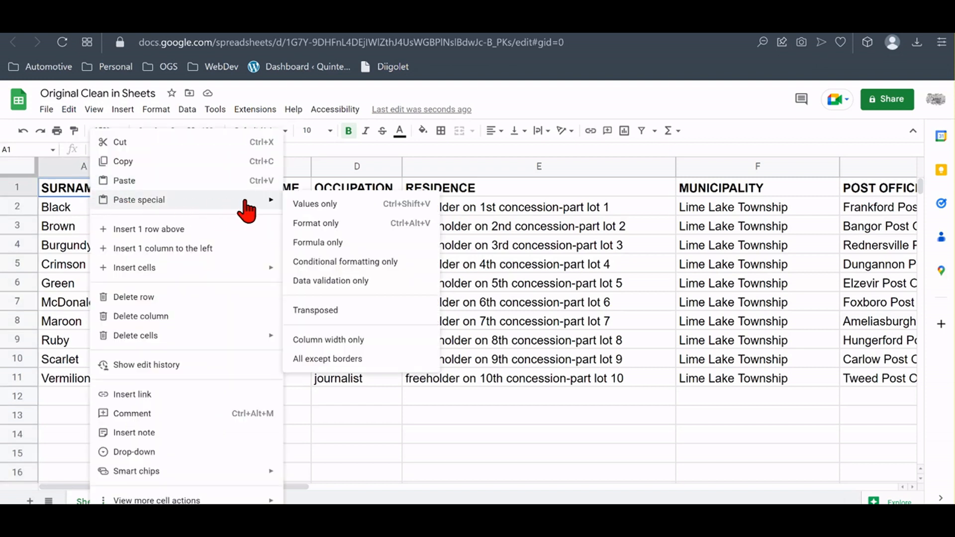
{"action": "left_click", "coordinate": [301, 205]}
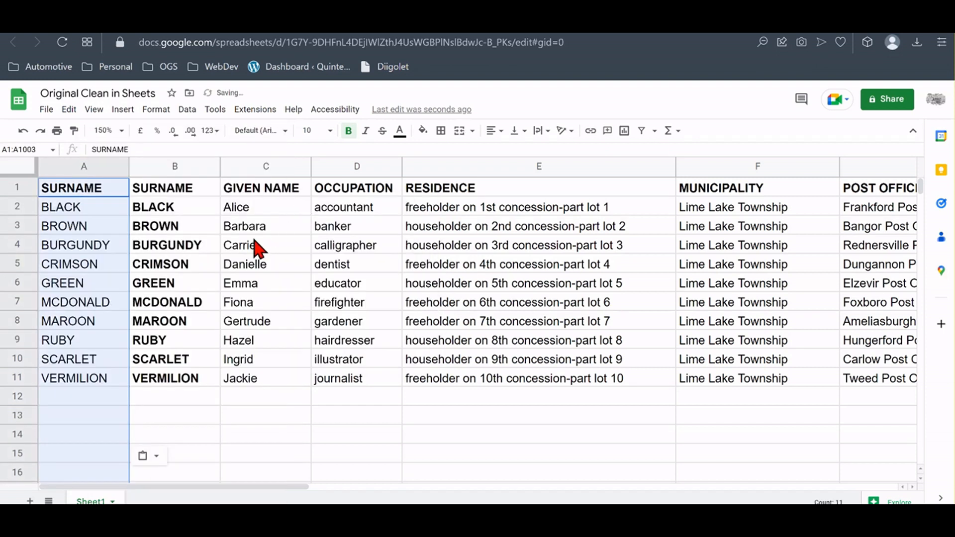
{"action": "left_click", "coordinate": [175, 397]}
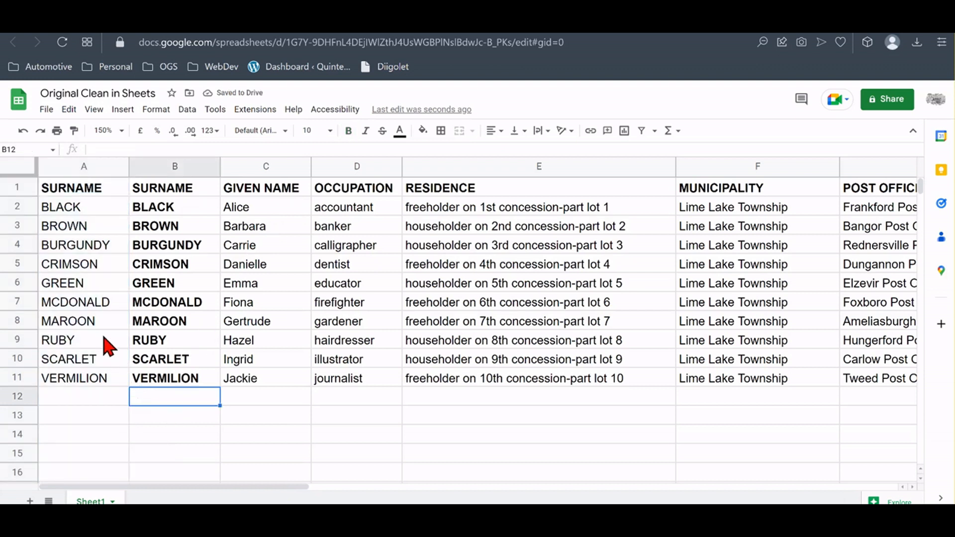
Compare the value in A5 with the formula in B5, and delete the duplicate SURNAME formula column B
{"action": "left_click", "coordinate": [95, 264]}
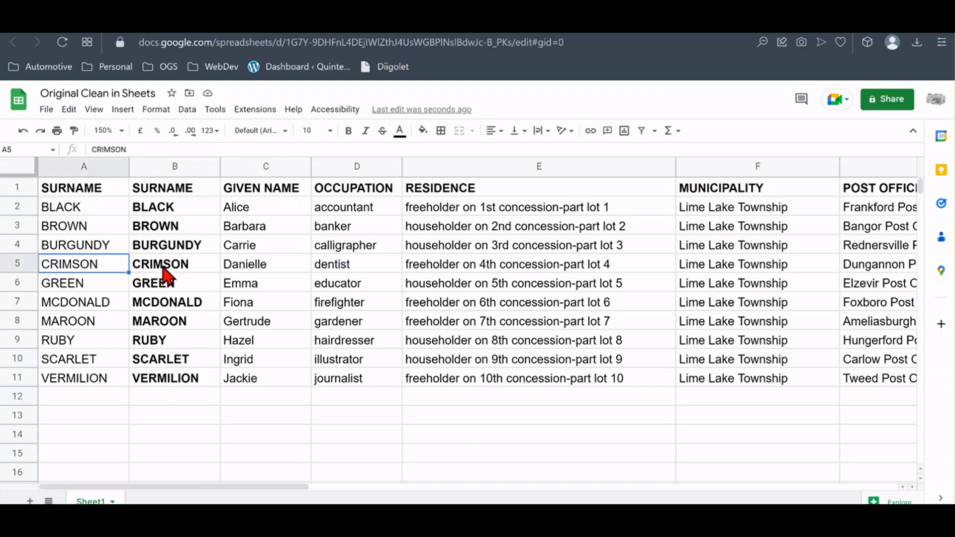
{"action": "left_click", "coordinate": [159, 266]}
{"action": "left_click", "coordinate": [176, 167]}
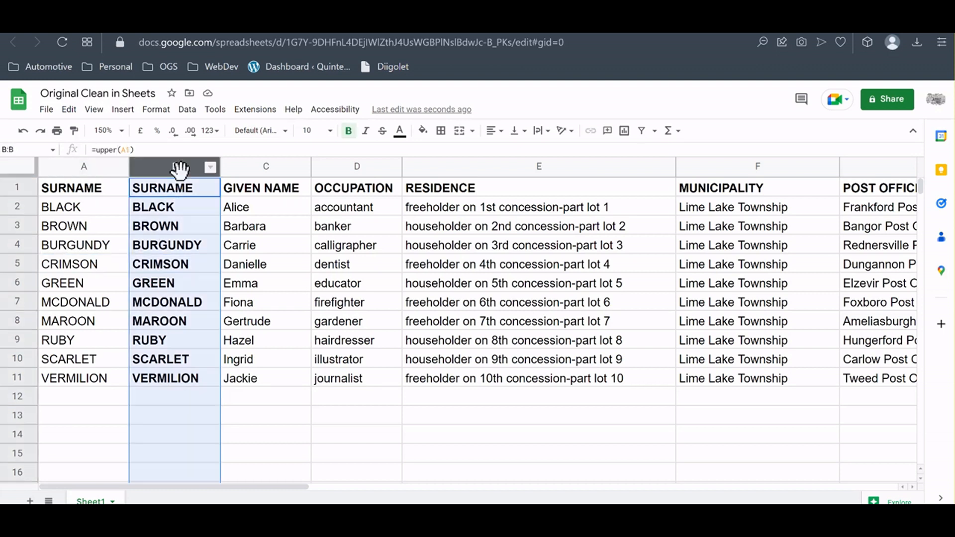
{"action": "right_click", "coordinate": [170, 264]}
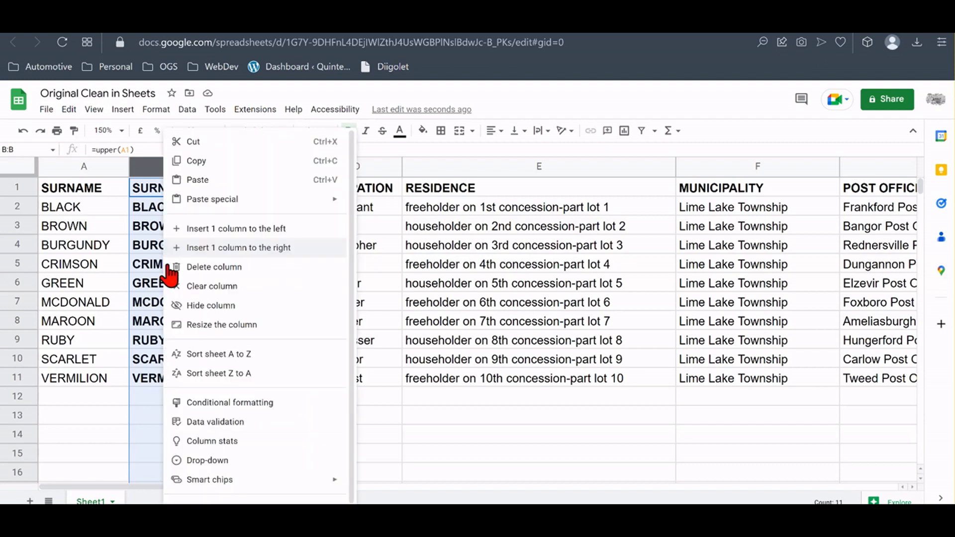
{"action": "left_click", "coordinate": [202, 265]}
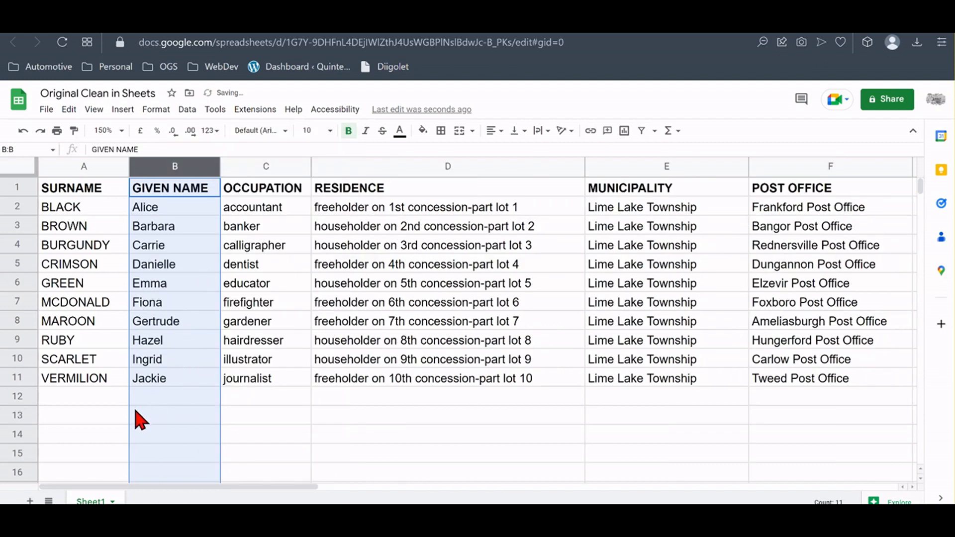
{"action": "left_click", "coordinate": [93, 417]}
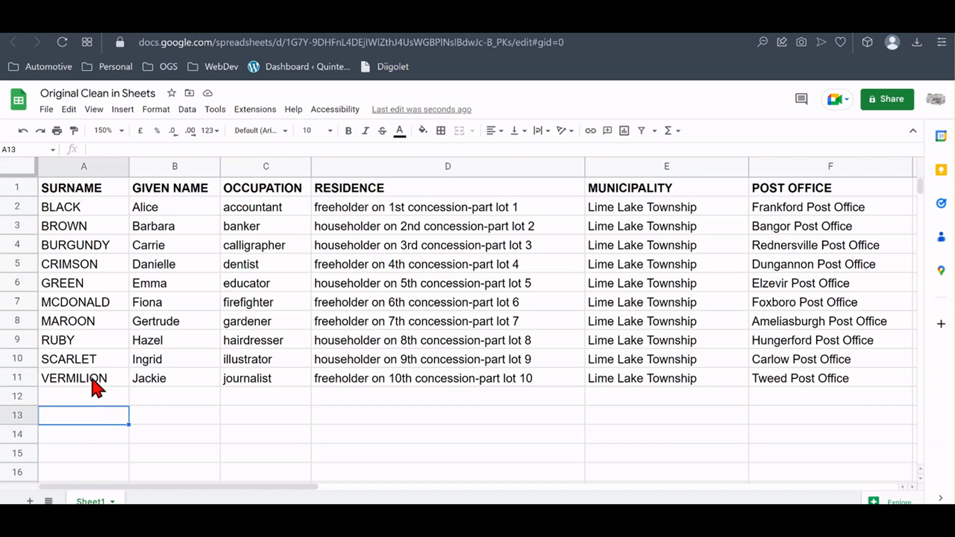
Find and replace all instances of MC with Mc in the SURNAME column, with case matching enabled
{"action": "left_click", "coordinate": [76, 302]}
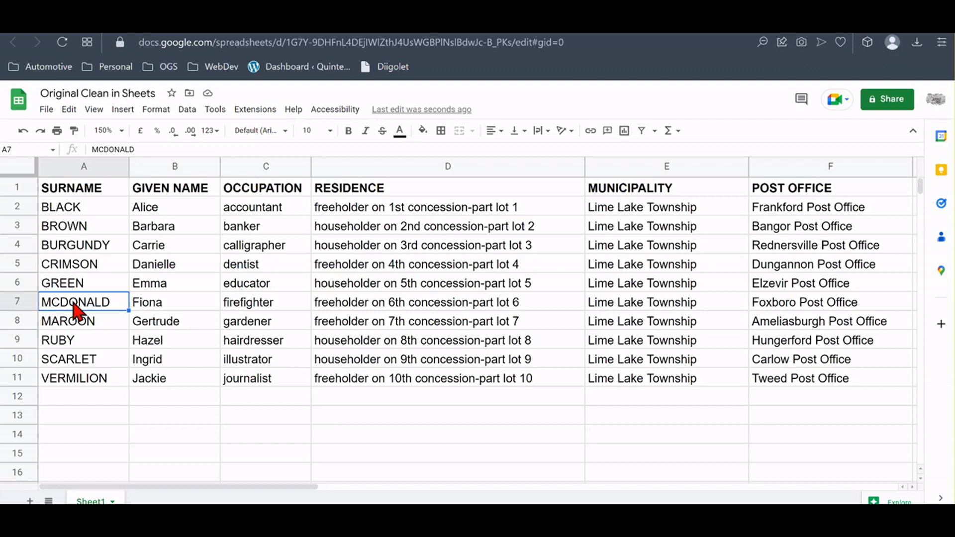
{"action": "left_click", "coordinate": [68, 109]}
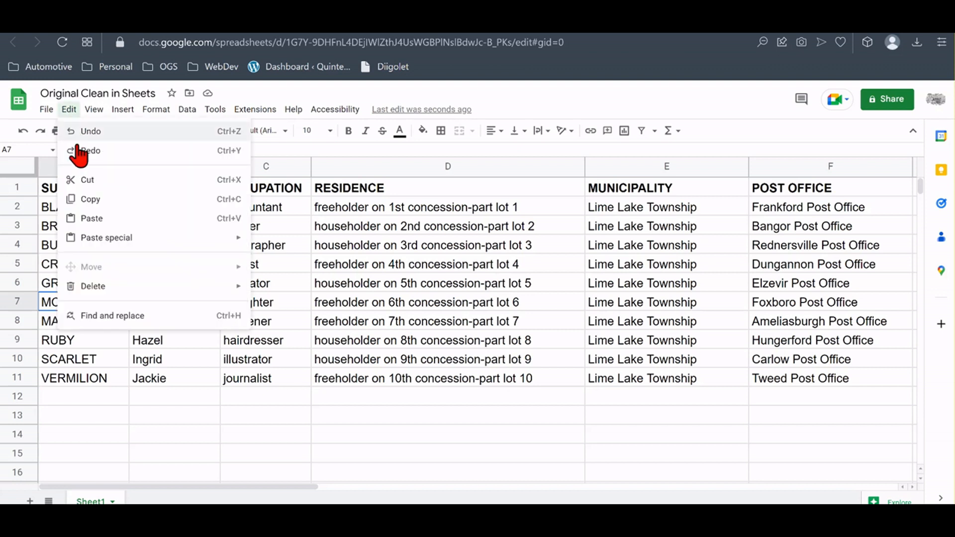
{"action": "left_click", "coordinate": [105, 318]}
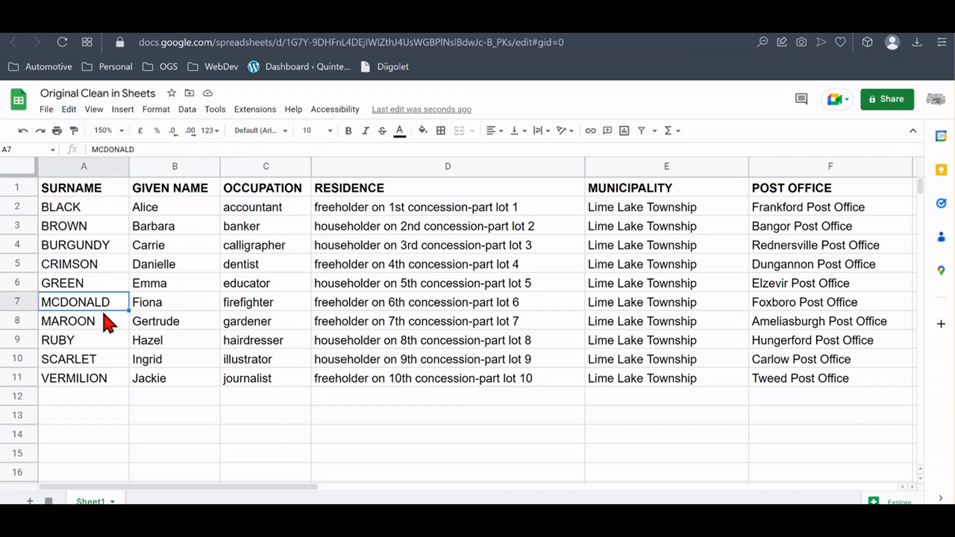
{"action": "left_click", "coordinate": [88, 170]}
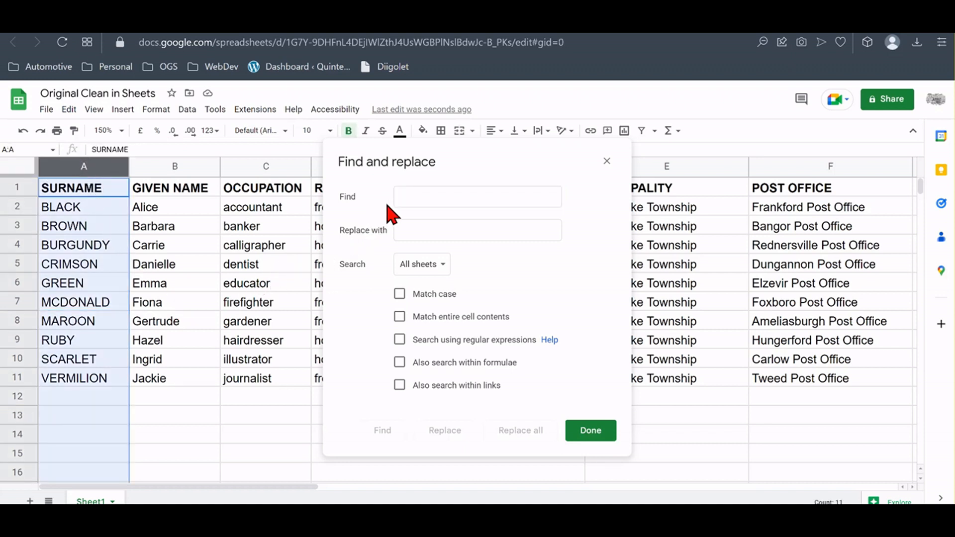
{"action": "left_click", "coordinate": [409, 196]}
{"action": "left_click", "coordinate": [399, 295]}
{"action": "left_click", "coordinate": [406, 199]}
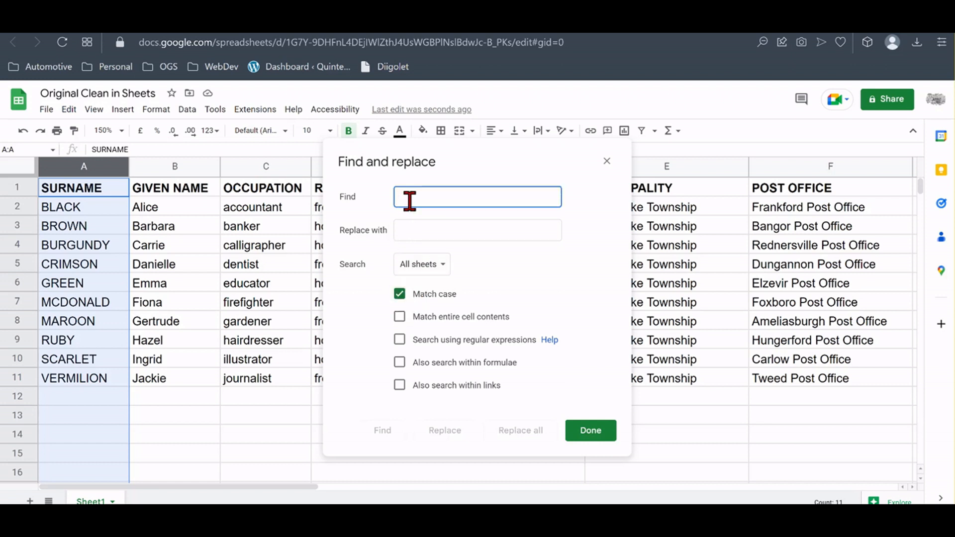
{"action": "type", "text": "MC"}
{"action": "left_click", "coordinate": [416, 233]}
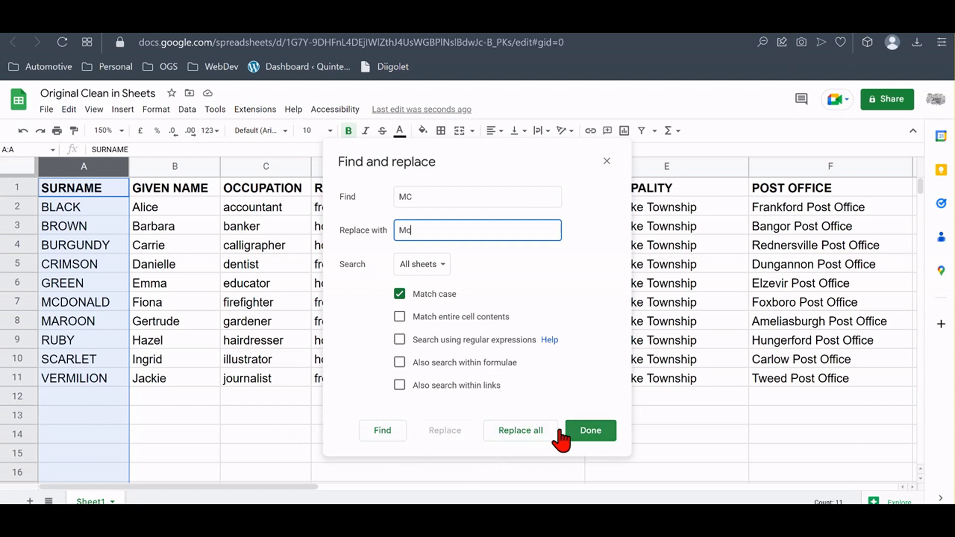
{"action": "left_click", "coordinate": [511, 435]}
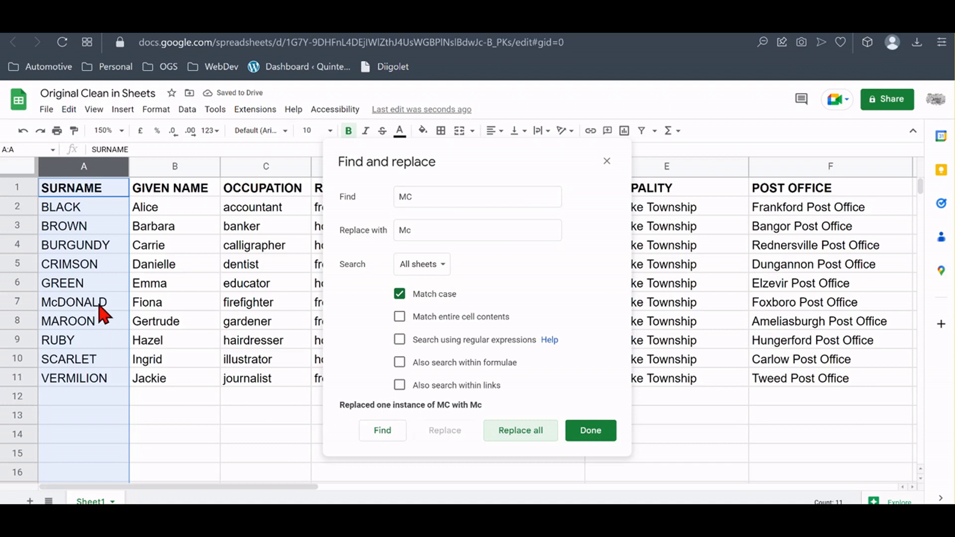
{"action": "left_click", "coordinate": [581, 434]}
{"action": "left_click", "coordinate": [353, 422]}
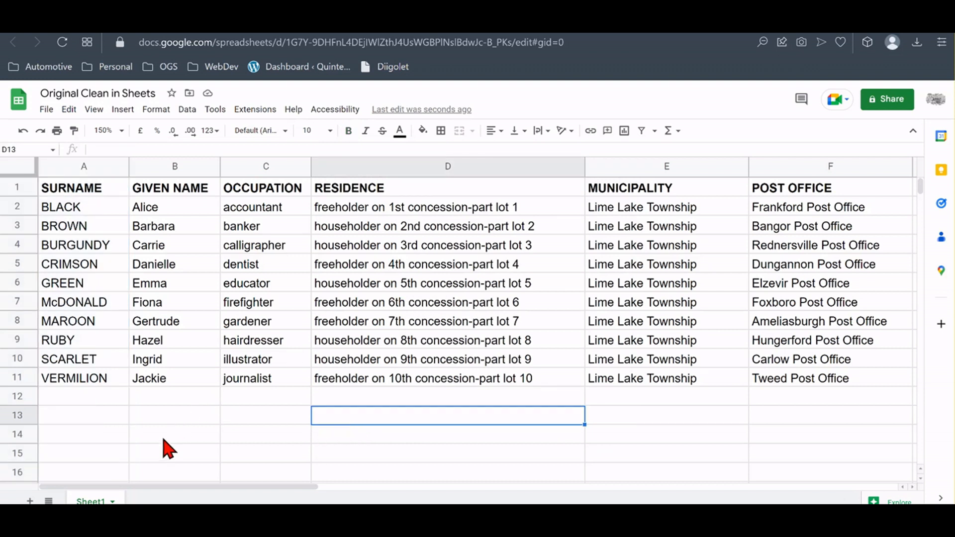
Rename the spreadsheet as Cleaned in Sheets
{"action": "left_click", "coordinate": [81, 93]}
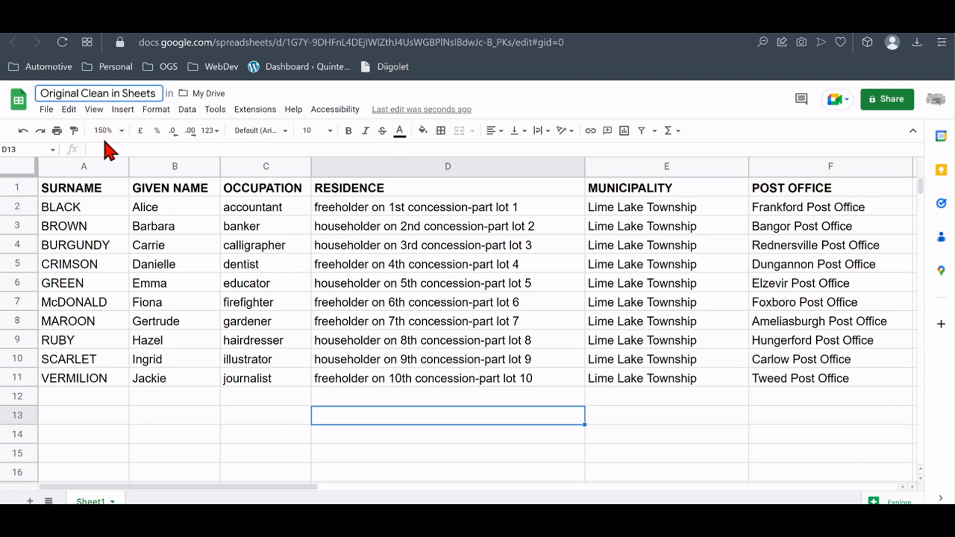
{"action": "key", "text": "BackSpace"}
{"action": "key", "text": "BackSpace"}
{"action": "key", "text": "BackSpace"}
{"action": "key", "text": "BackSpace"}
{"action": "key", "text": "BackSpace"}
{"action": "key", "text": "BackSpace"}
{"action": "key", "text": "BackSpace"}
{"action": "key", "text": "BackSpace"}
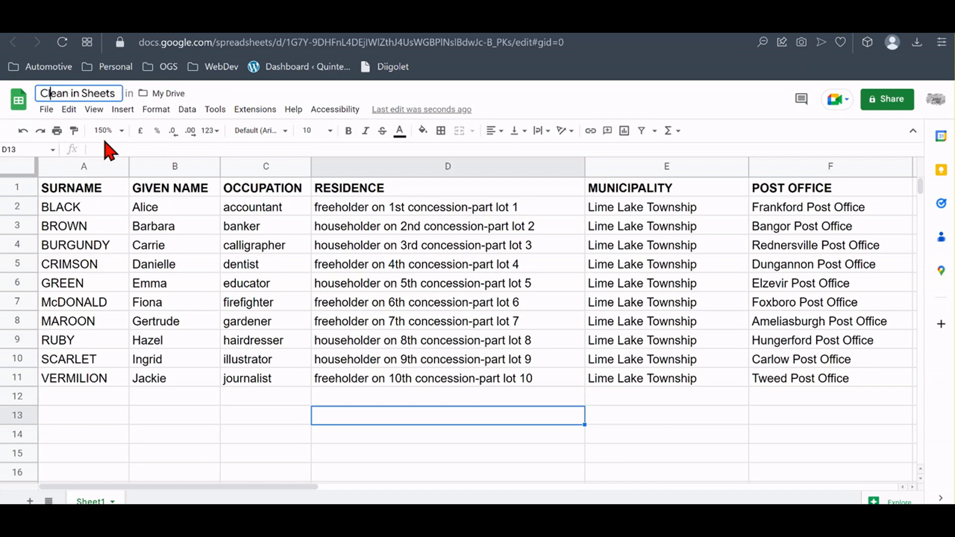
{"action": "type", "text": "ed"}
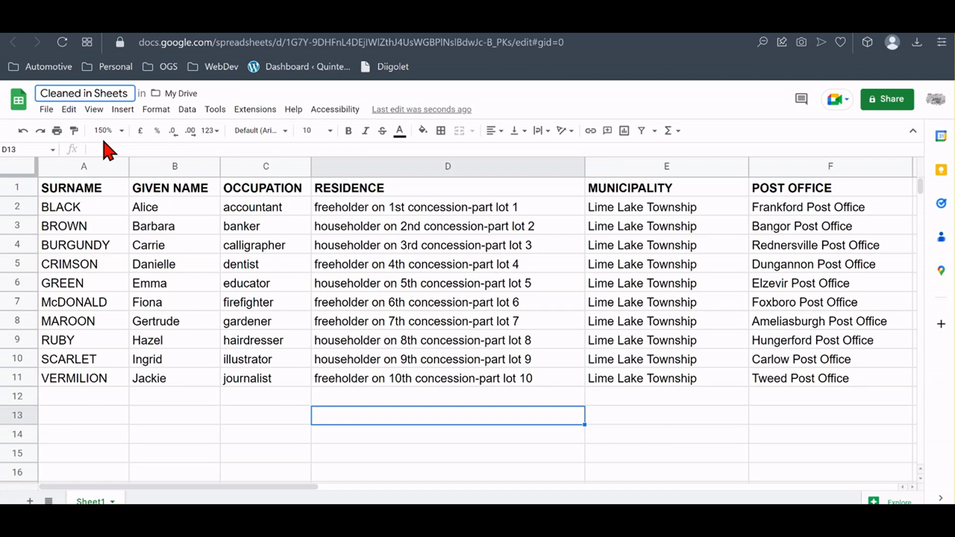
{"action": "left_click", "coordinate": [163, 401]}
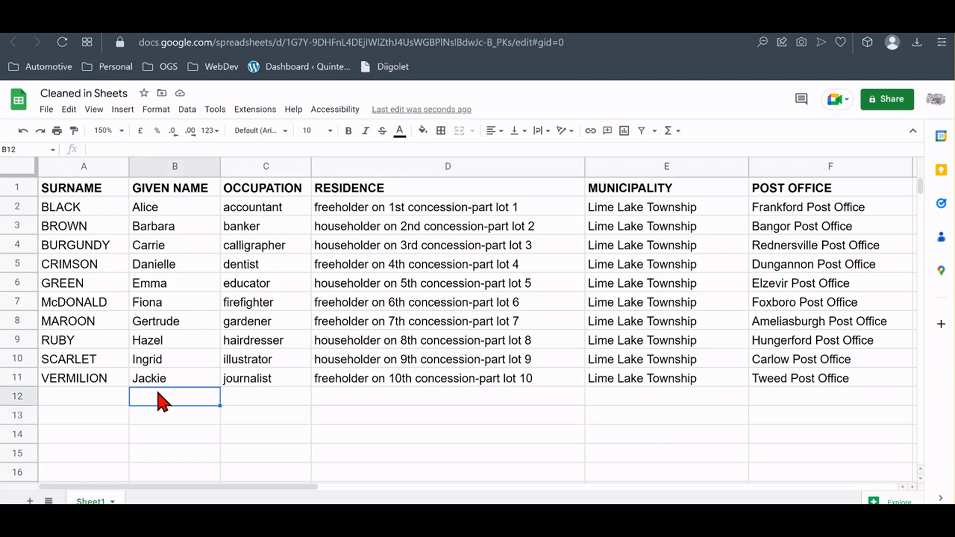